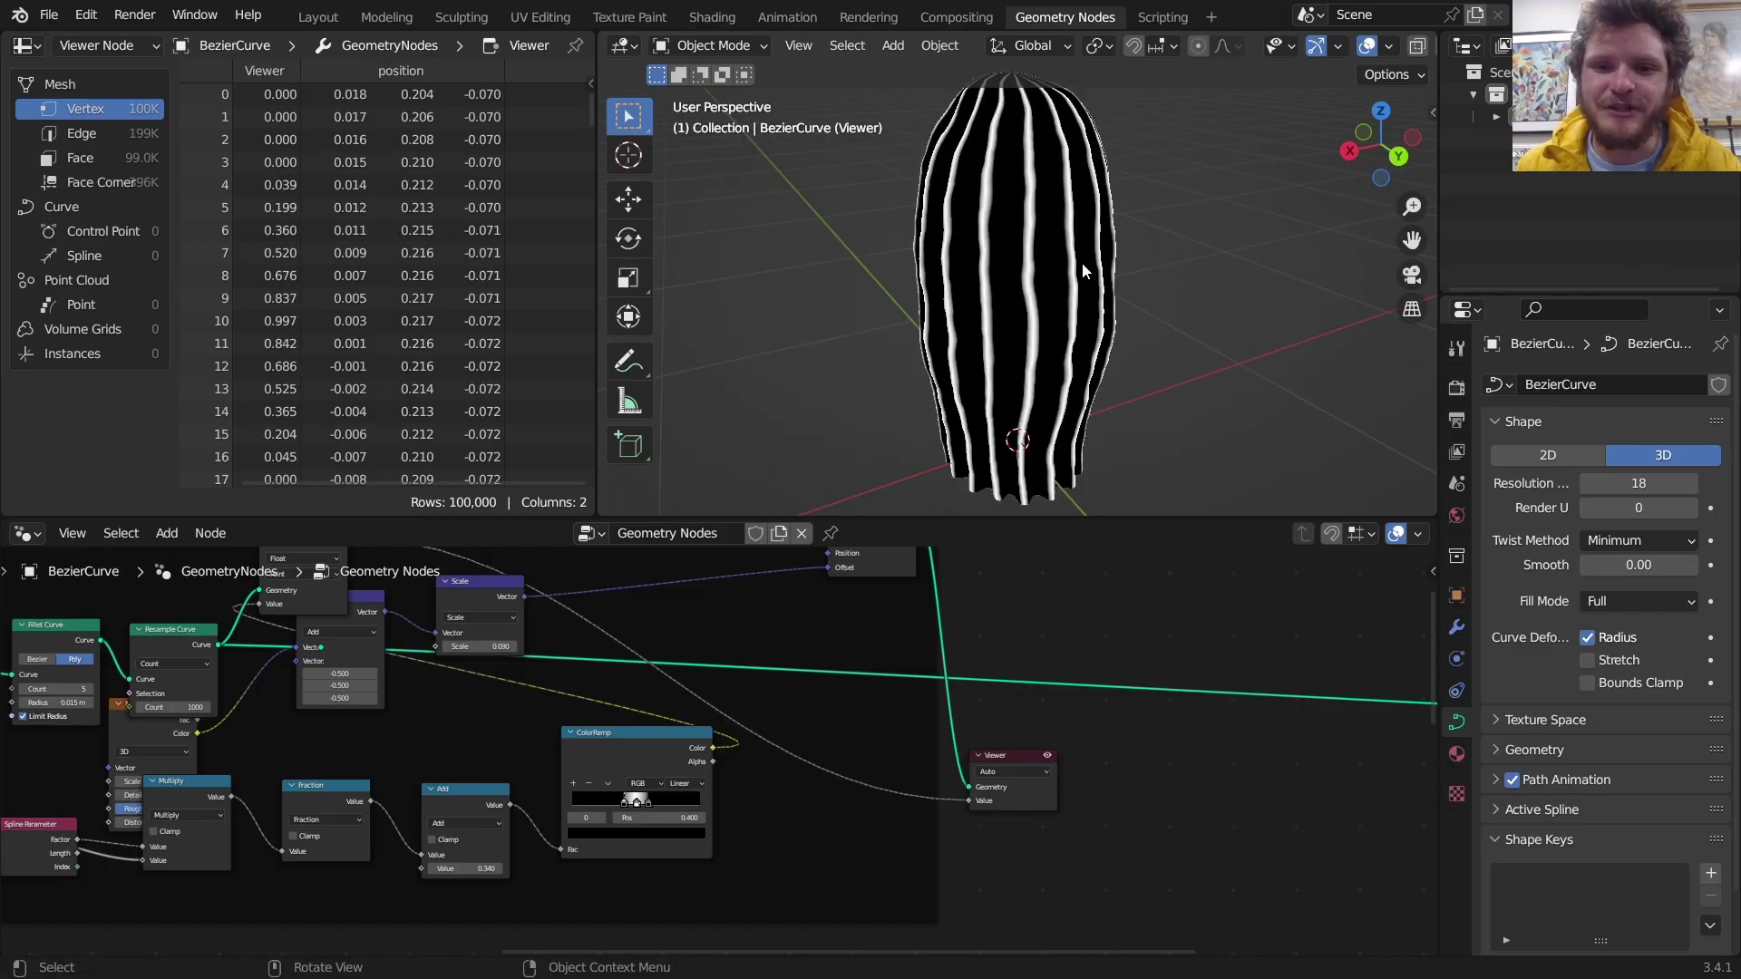
Connect the Resample Curve output and ColorRamp color to the Viewer to preview the cactus profile curve
middle_click_drag(1083, 271, 1349, 254)
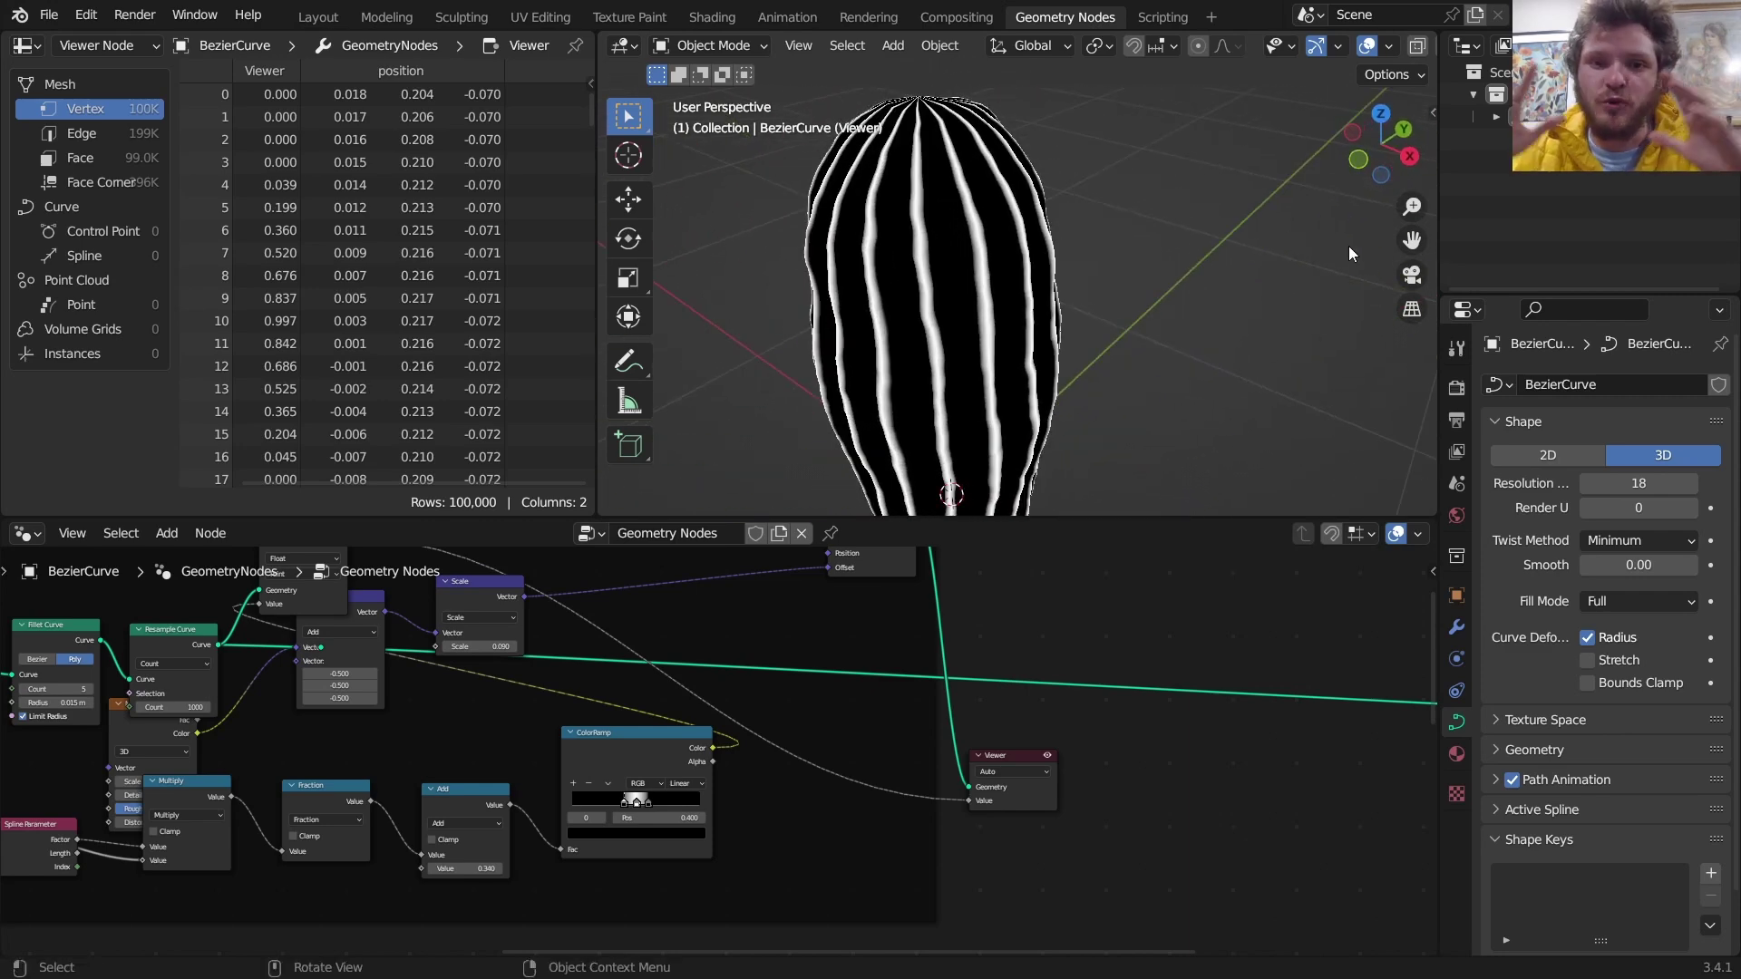
middle_click_drag(1010, 310, 1032, 311)
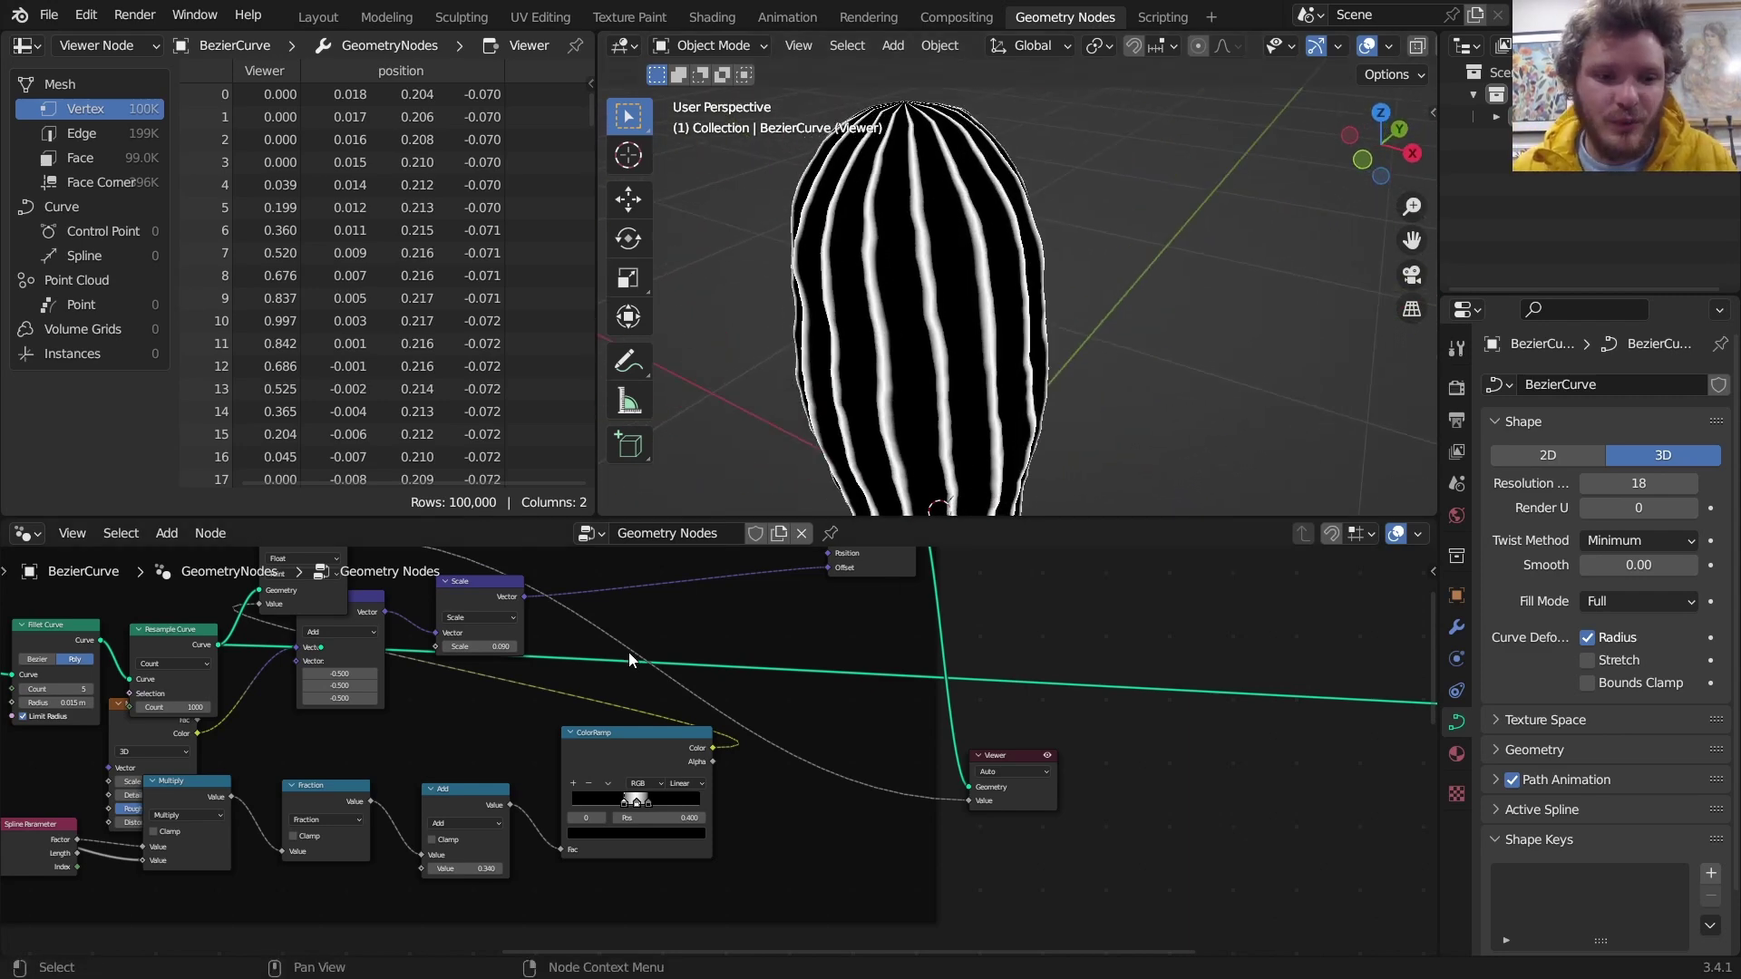
middle_click_drag(629, 653, 744, 663)
left_click_drag(332, 654, 1091, 797)
left_click_drag(828, 767, 1083, 811)
middle_click_drag(992, 420, 997, 210, "shift")
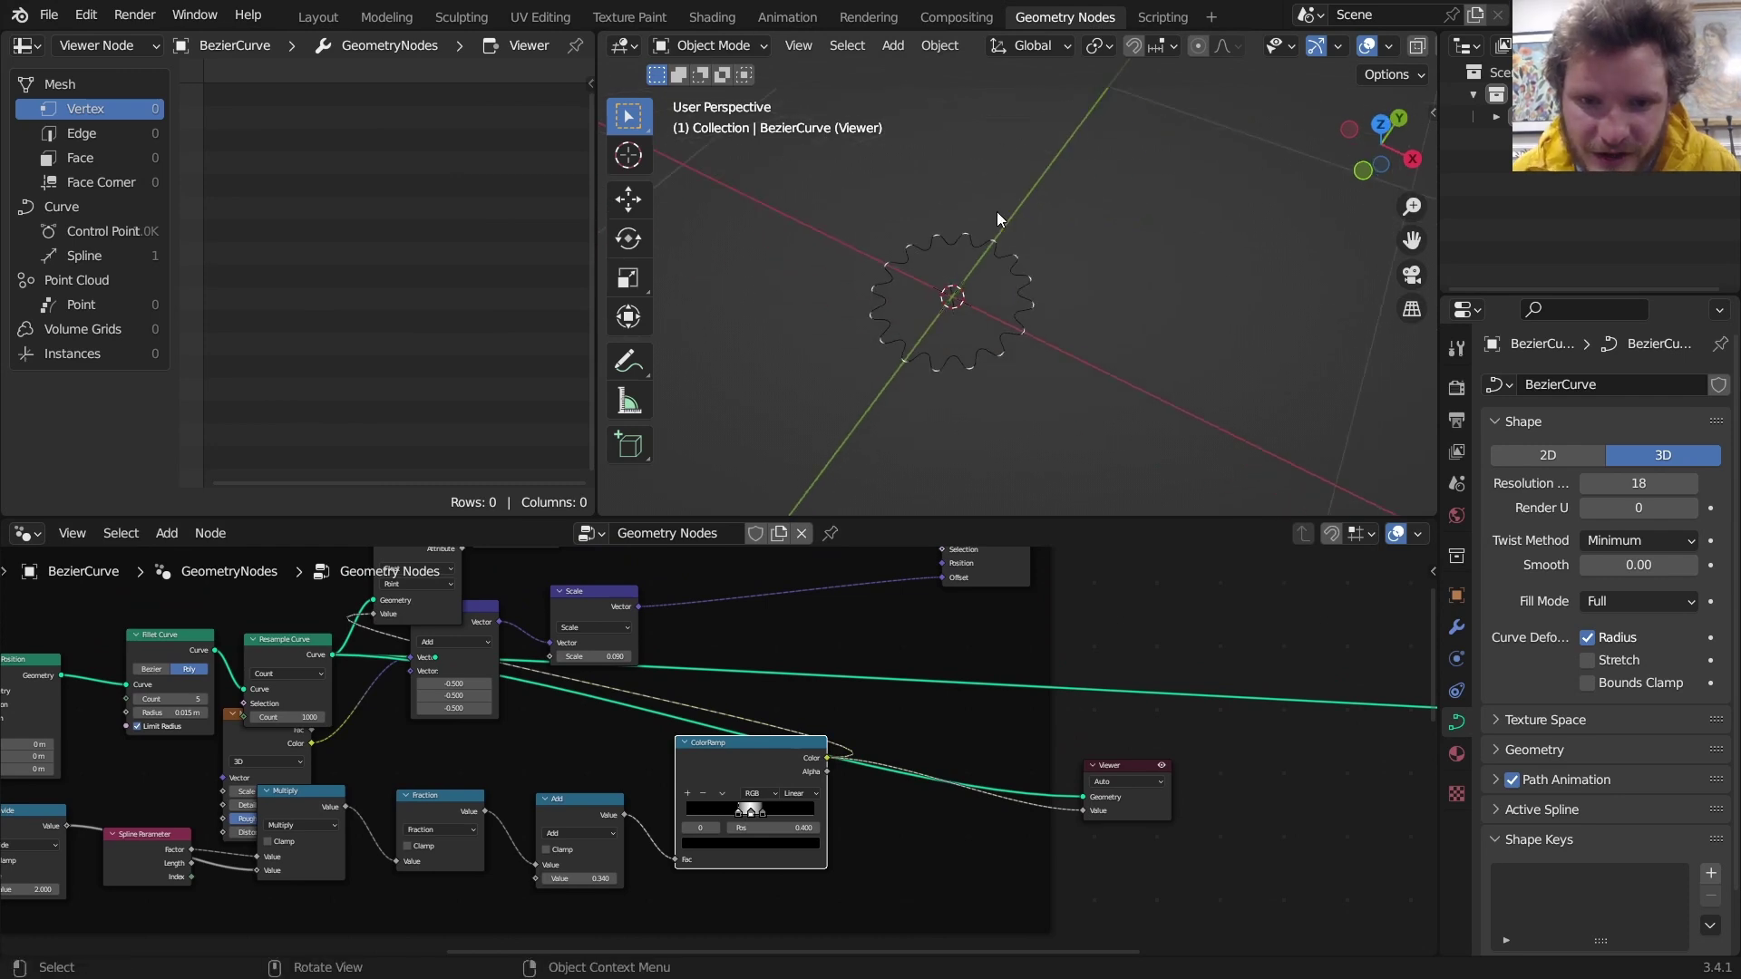
scroll(992, 256, "up", 4)
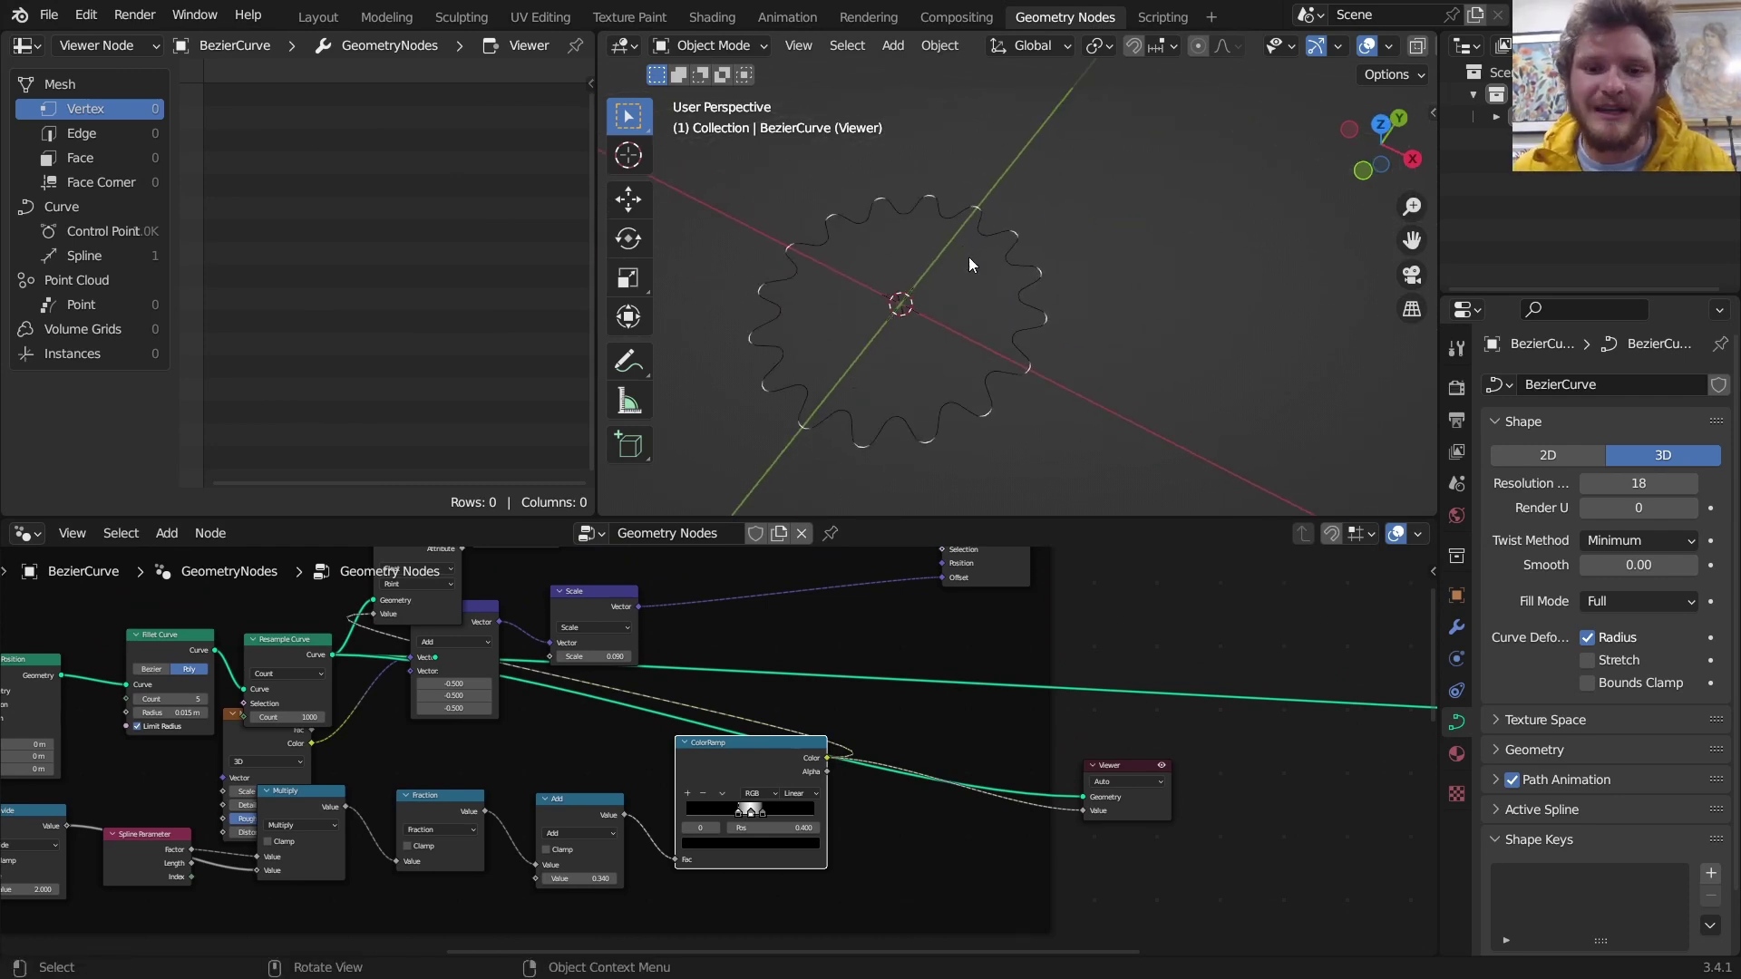
scroll(1139, 761, "down", 5)
Route the spikes' Curve to Mesh node to the group output and delete the Viewer node
middle_click_drag(991, 881, 982, 684)
left_click(1010, 862, "alt+shift")
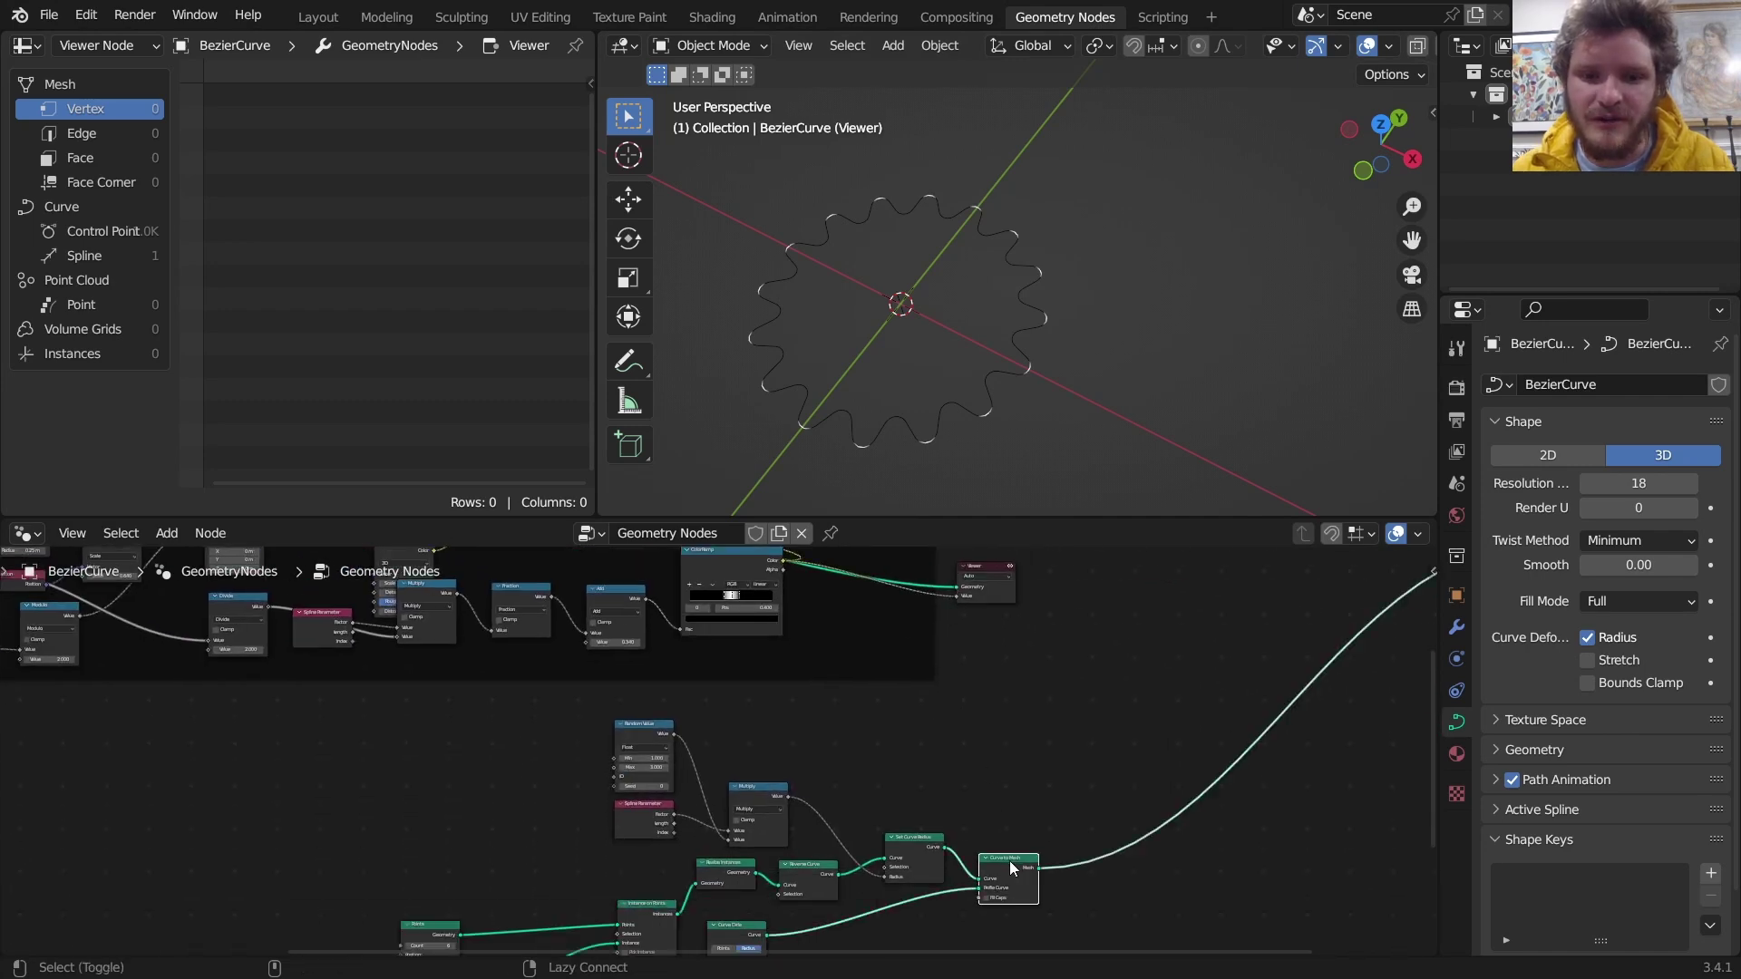
scroll(1080, 709, "down", 2)
left_click(905, 616)
key("Delete")
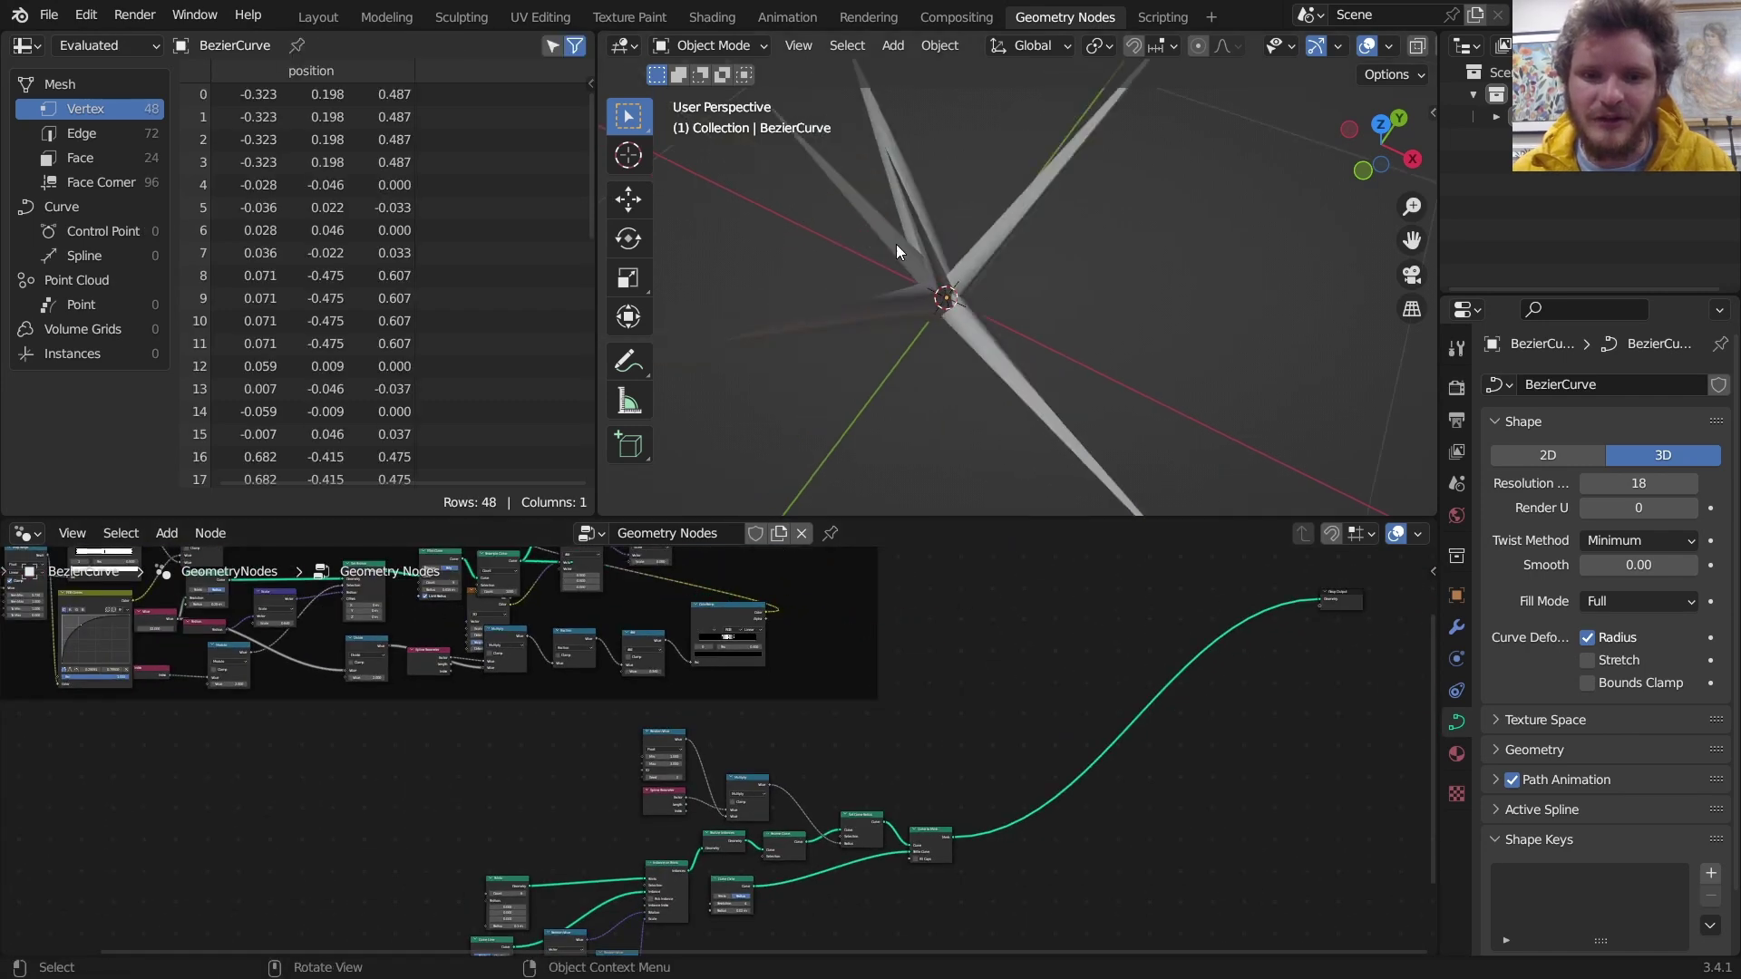
scroll(896, 244, "down", 1)
Open the other recent Blender file, discarding the unsaved changes to AFTEER.blend
left_click(49, 14)
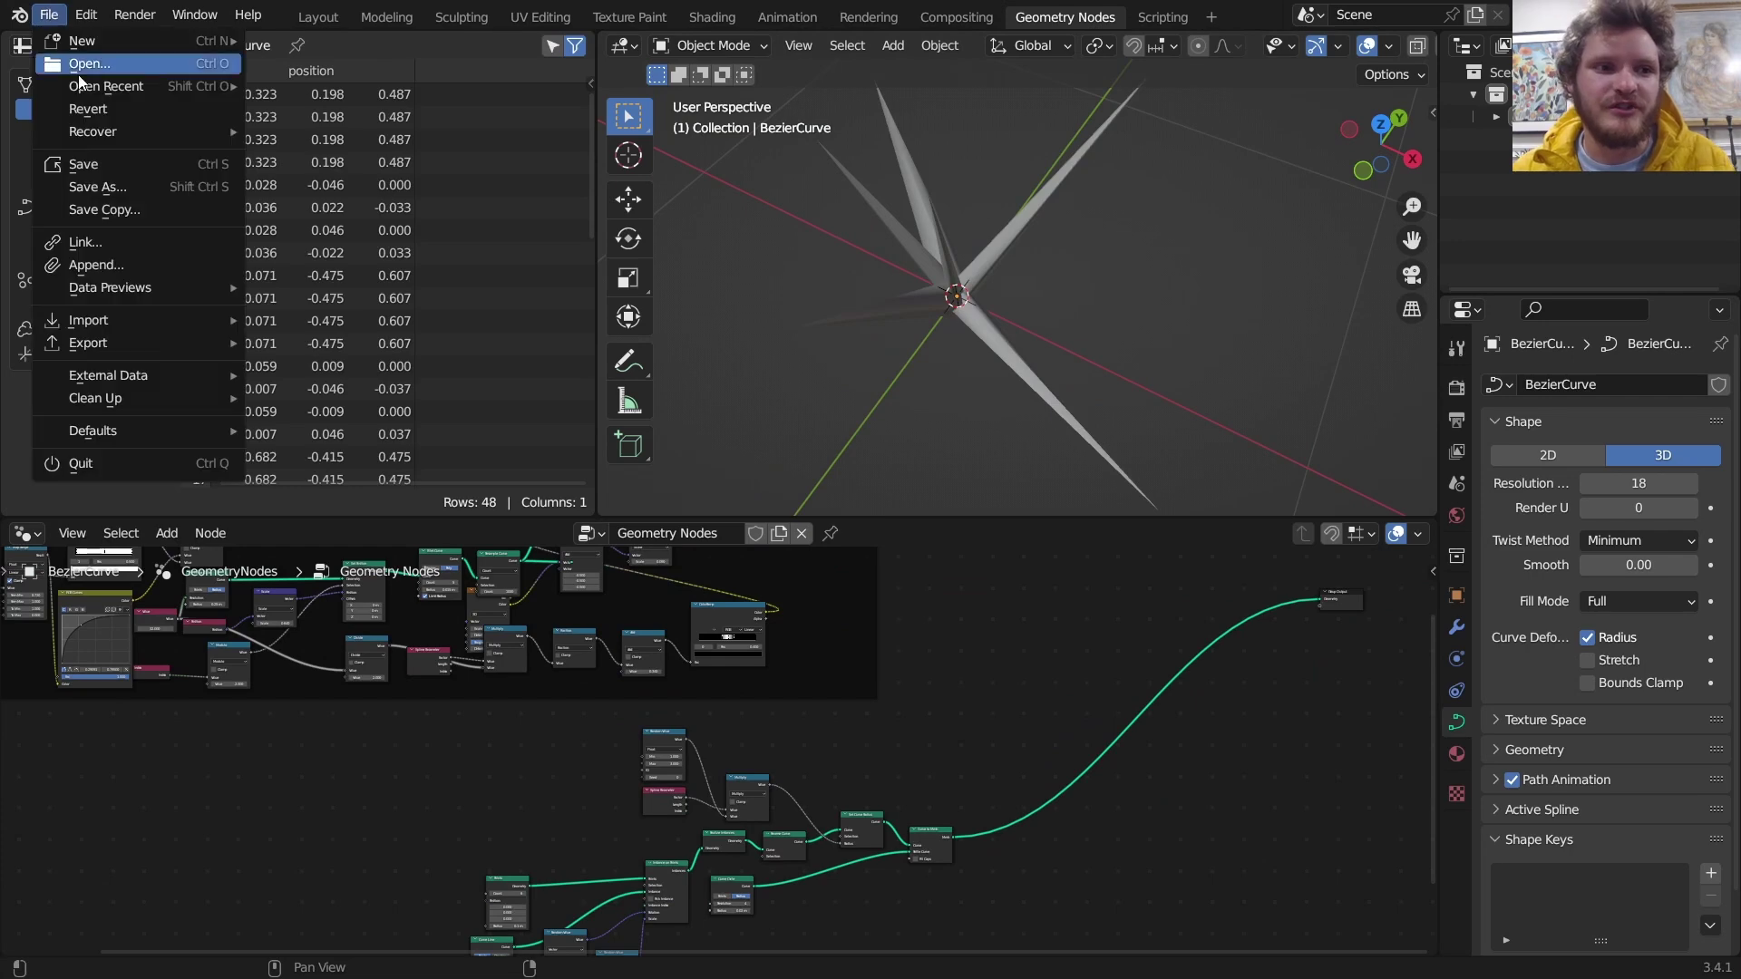
mouse_move(106, 86)
left_click(337, 109)
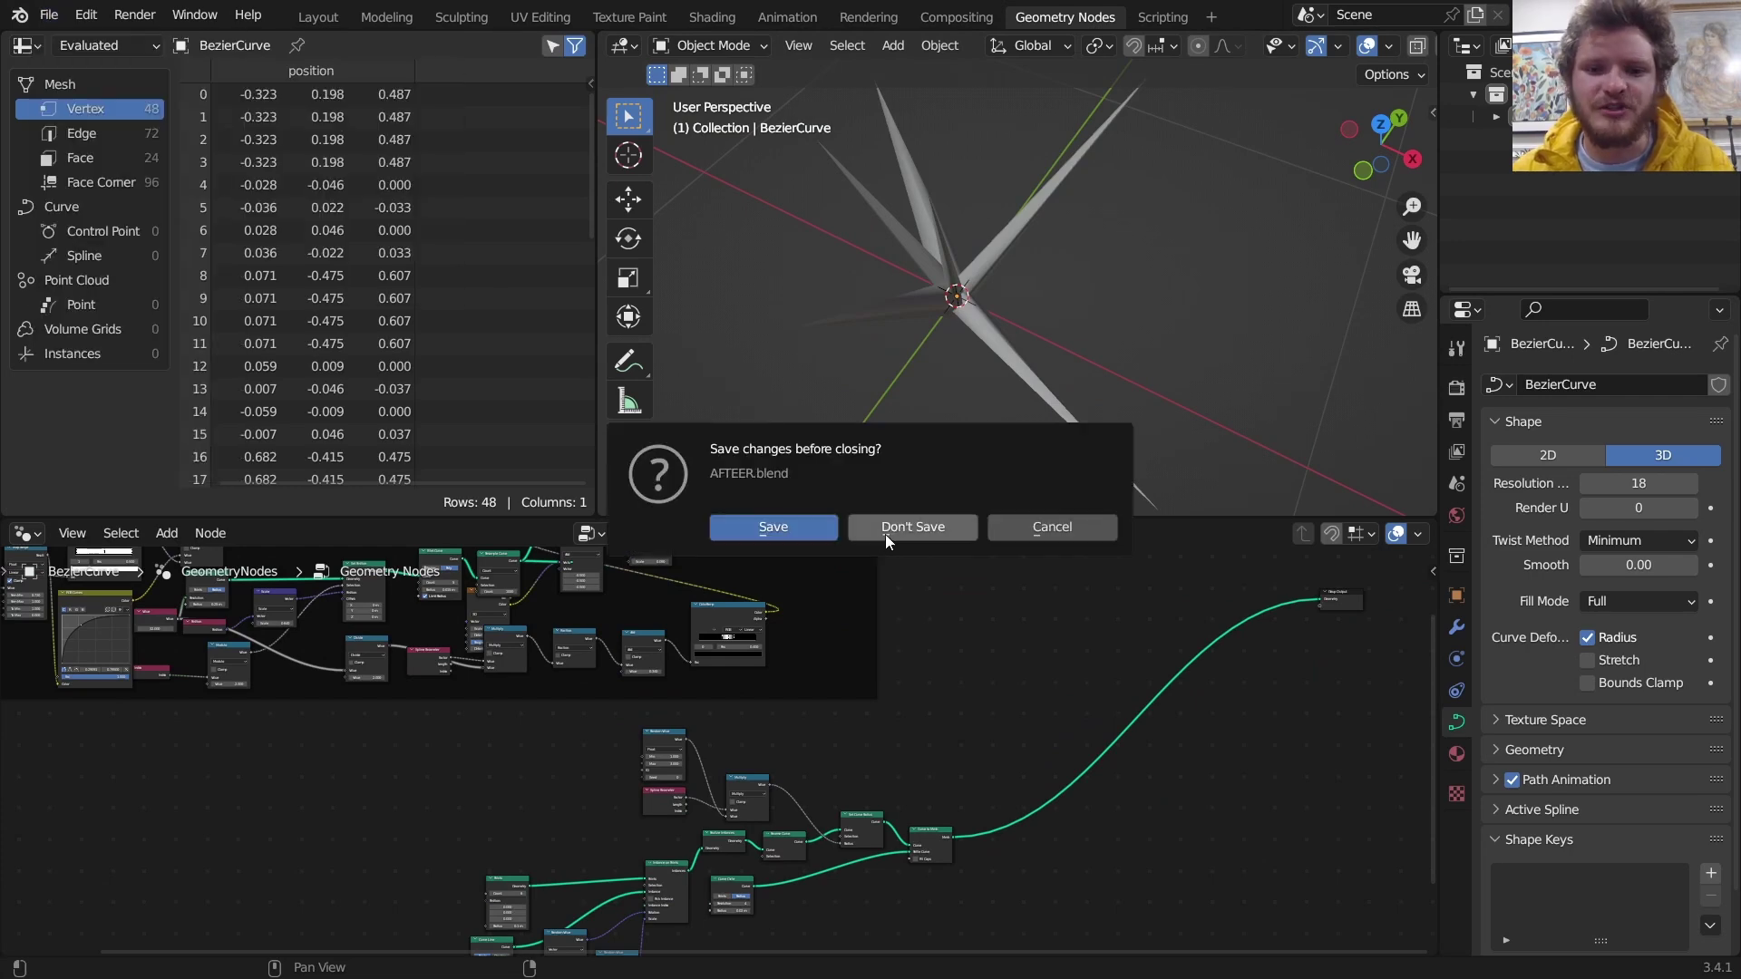
left_click(885, 535)
Move the spike-generating nodes below the framed cactus nodes and route the final Set Position node to the group output
scroll(709, 835, "down", 3)
middle_click_drag(709, 835, 810, 698)
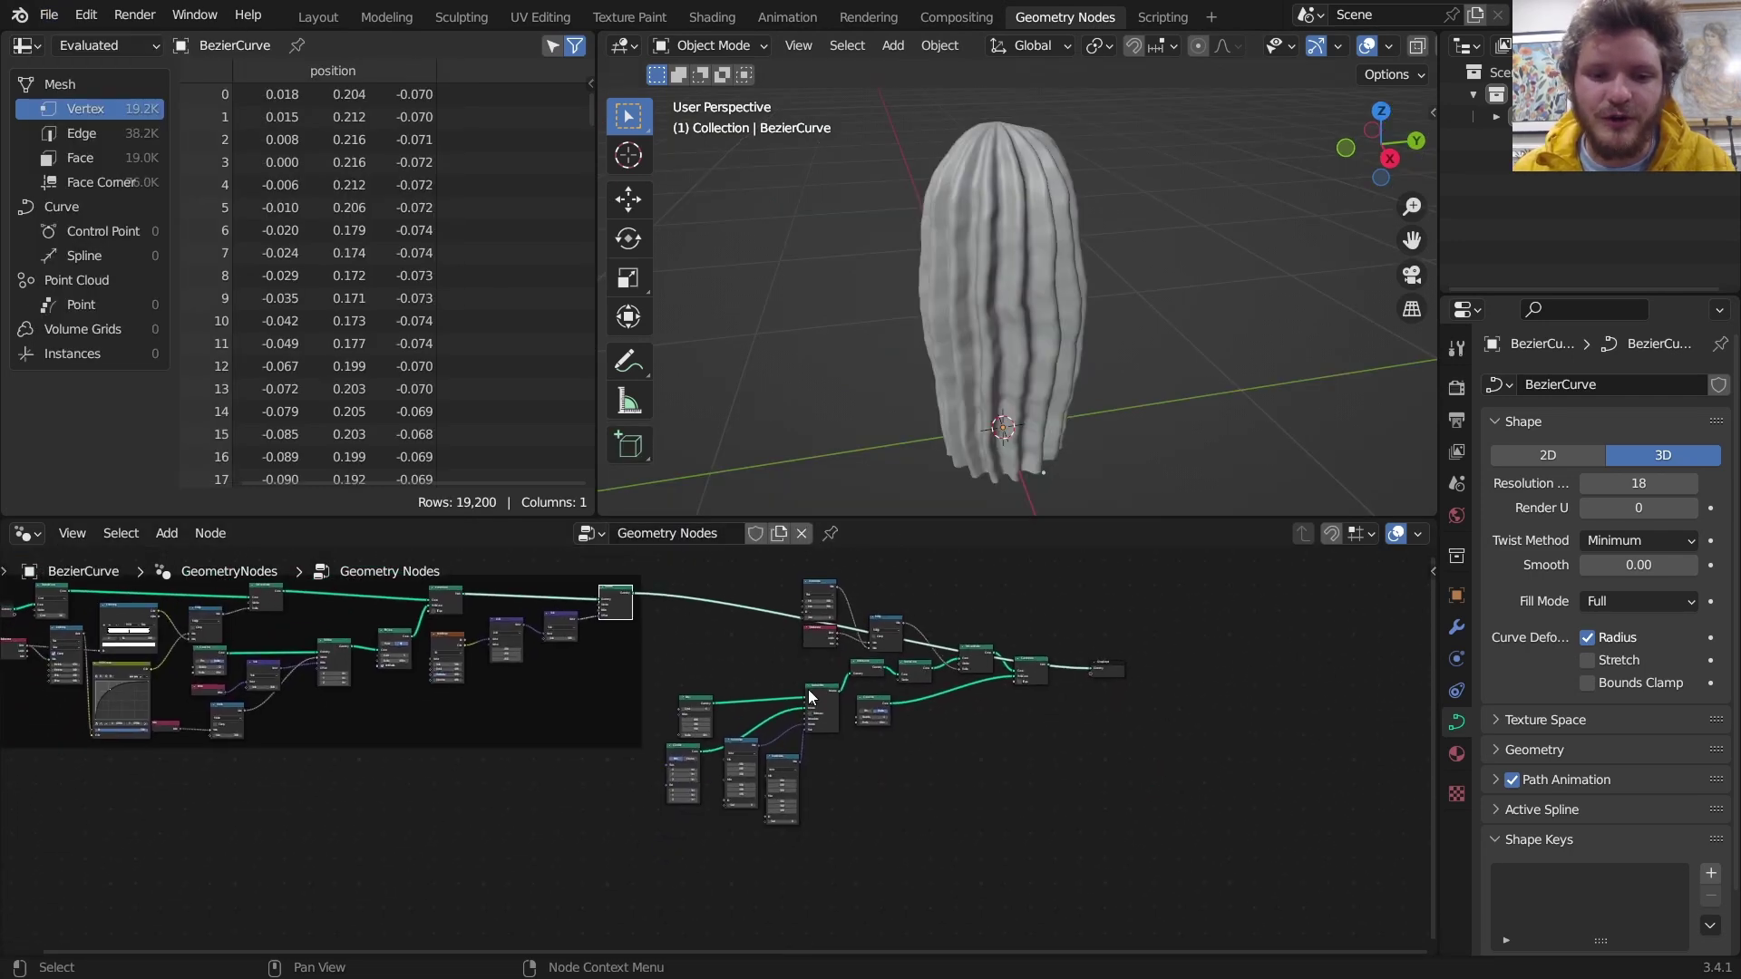
scroll(938, 809, "down", 1)
left_click_drag(983, 856, 709, 588)
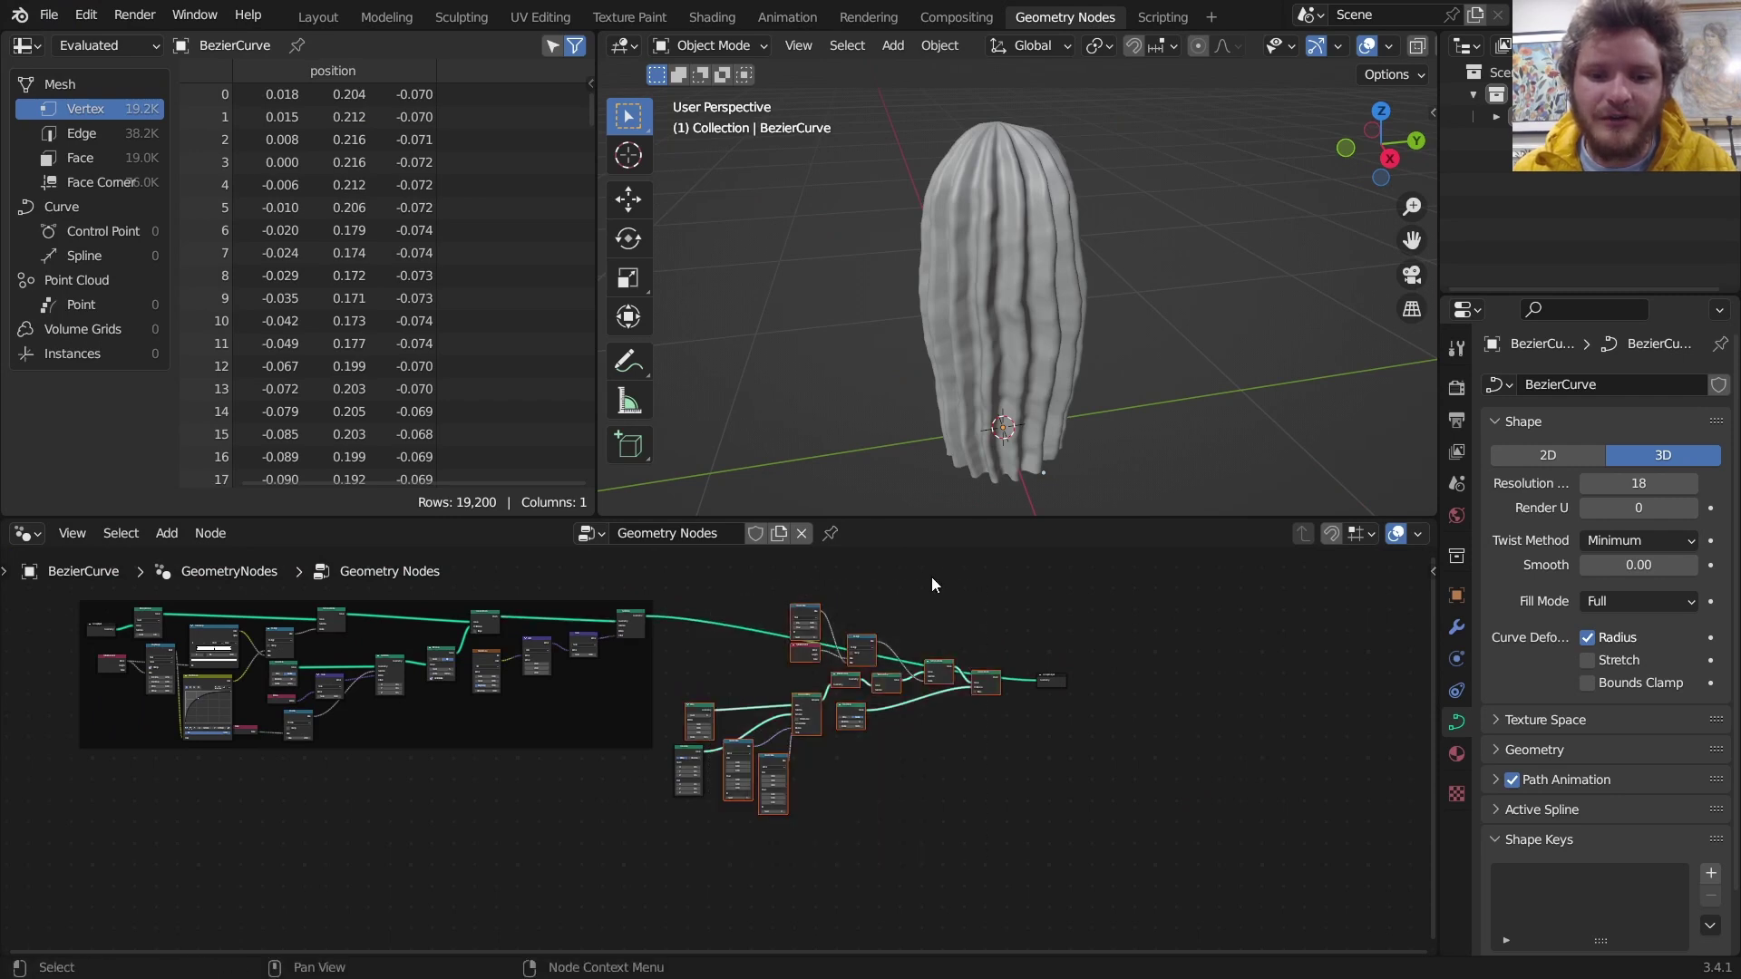
key("g")
key("Escape")
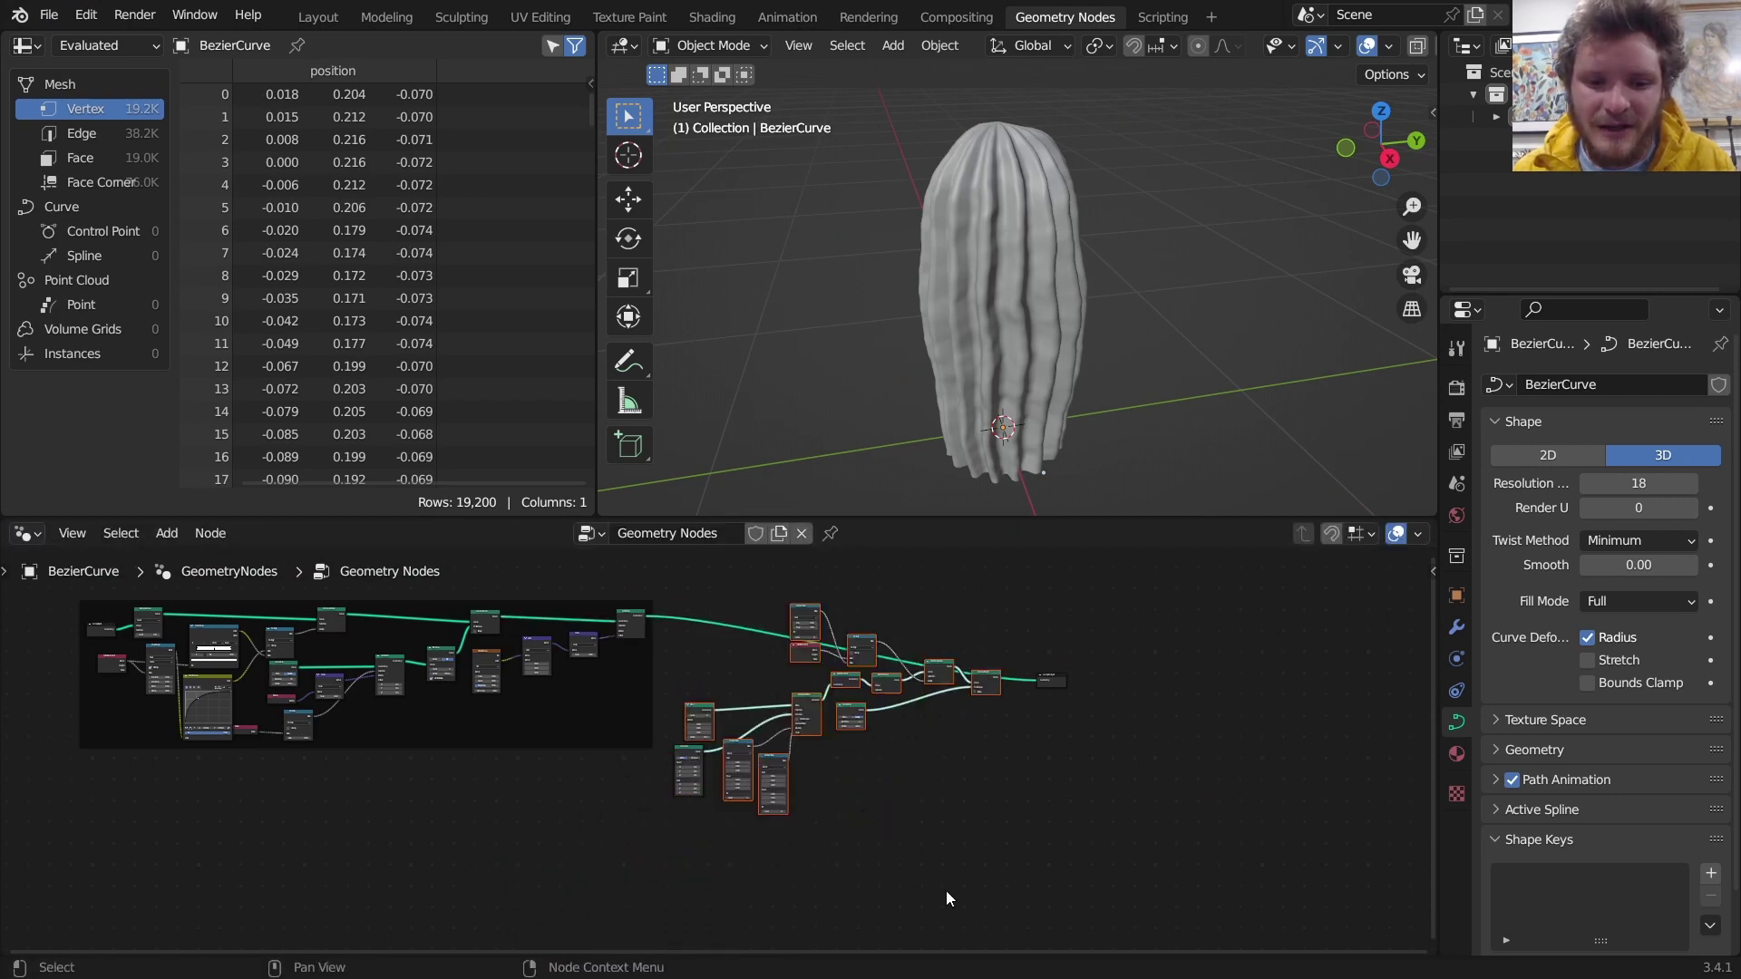
left_click_drag(1001, 892, 673, 544)
key("g")
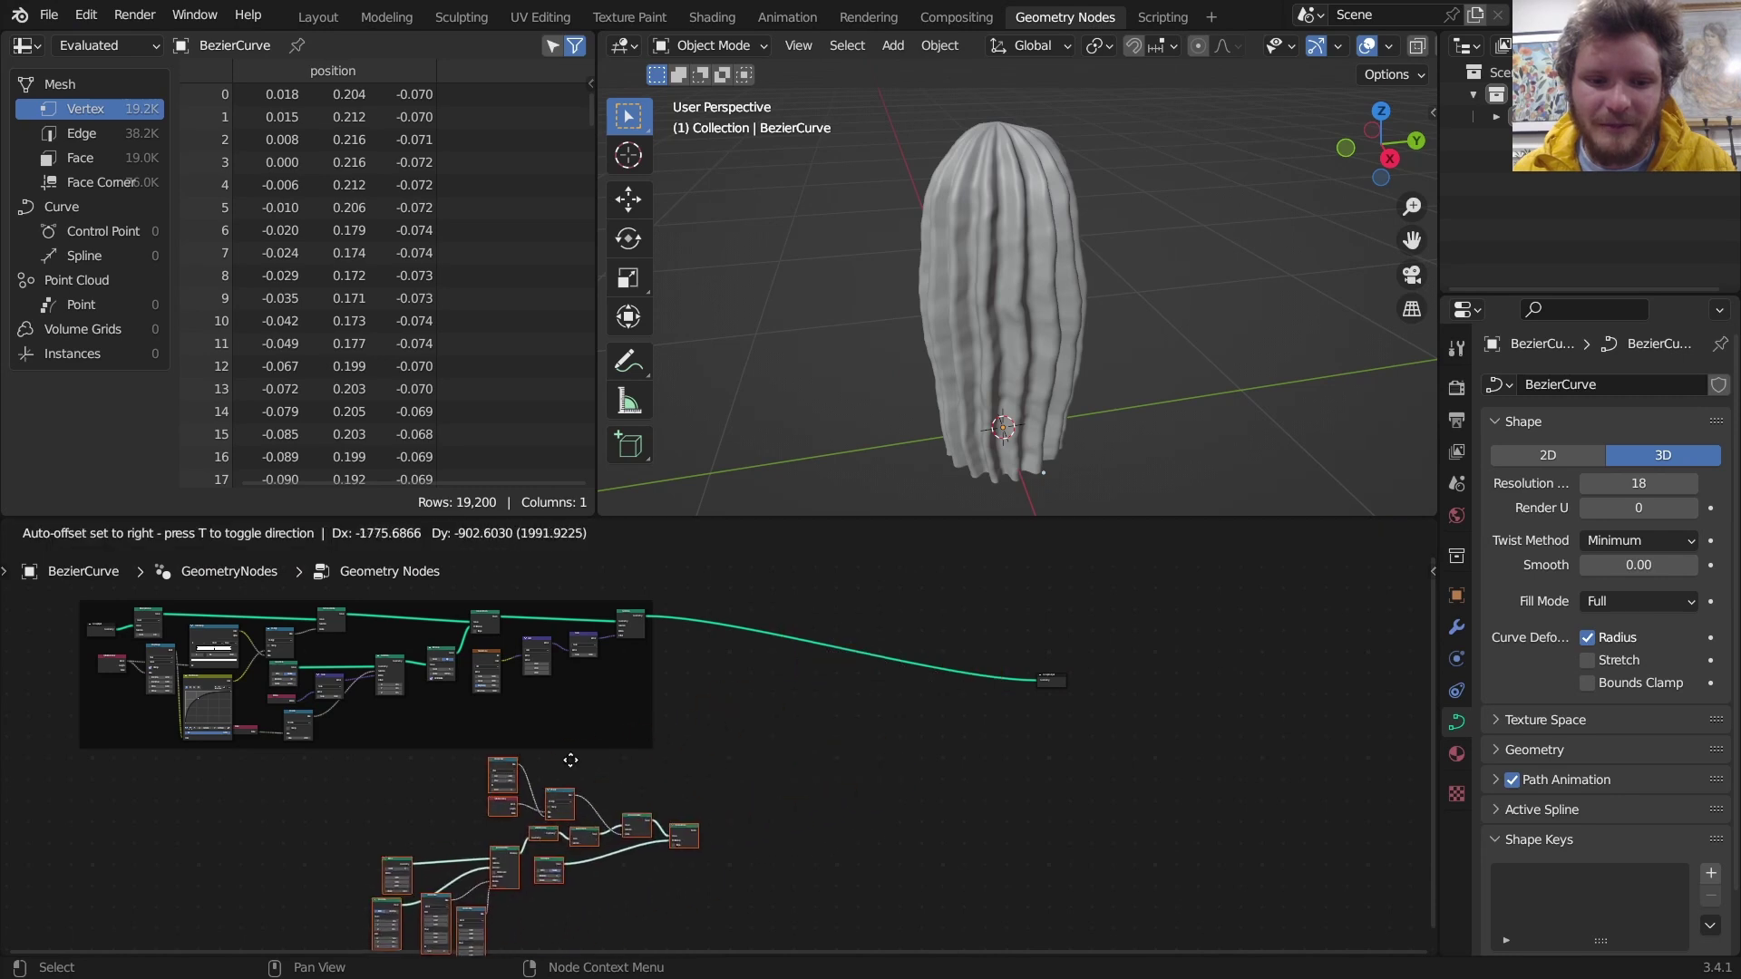
left_click(551, 760)
left_click(640, 623, "ctrl+shift")
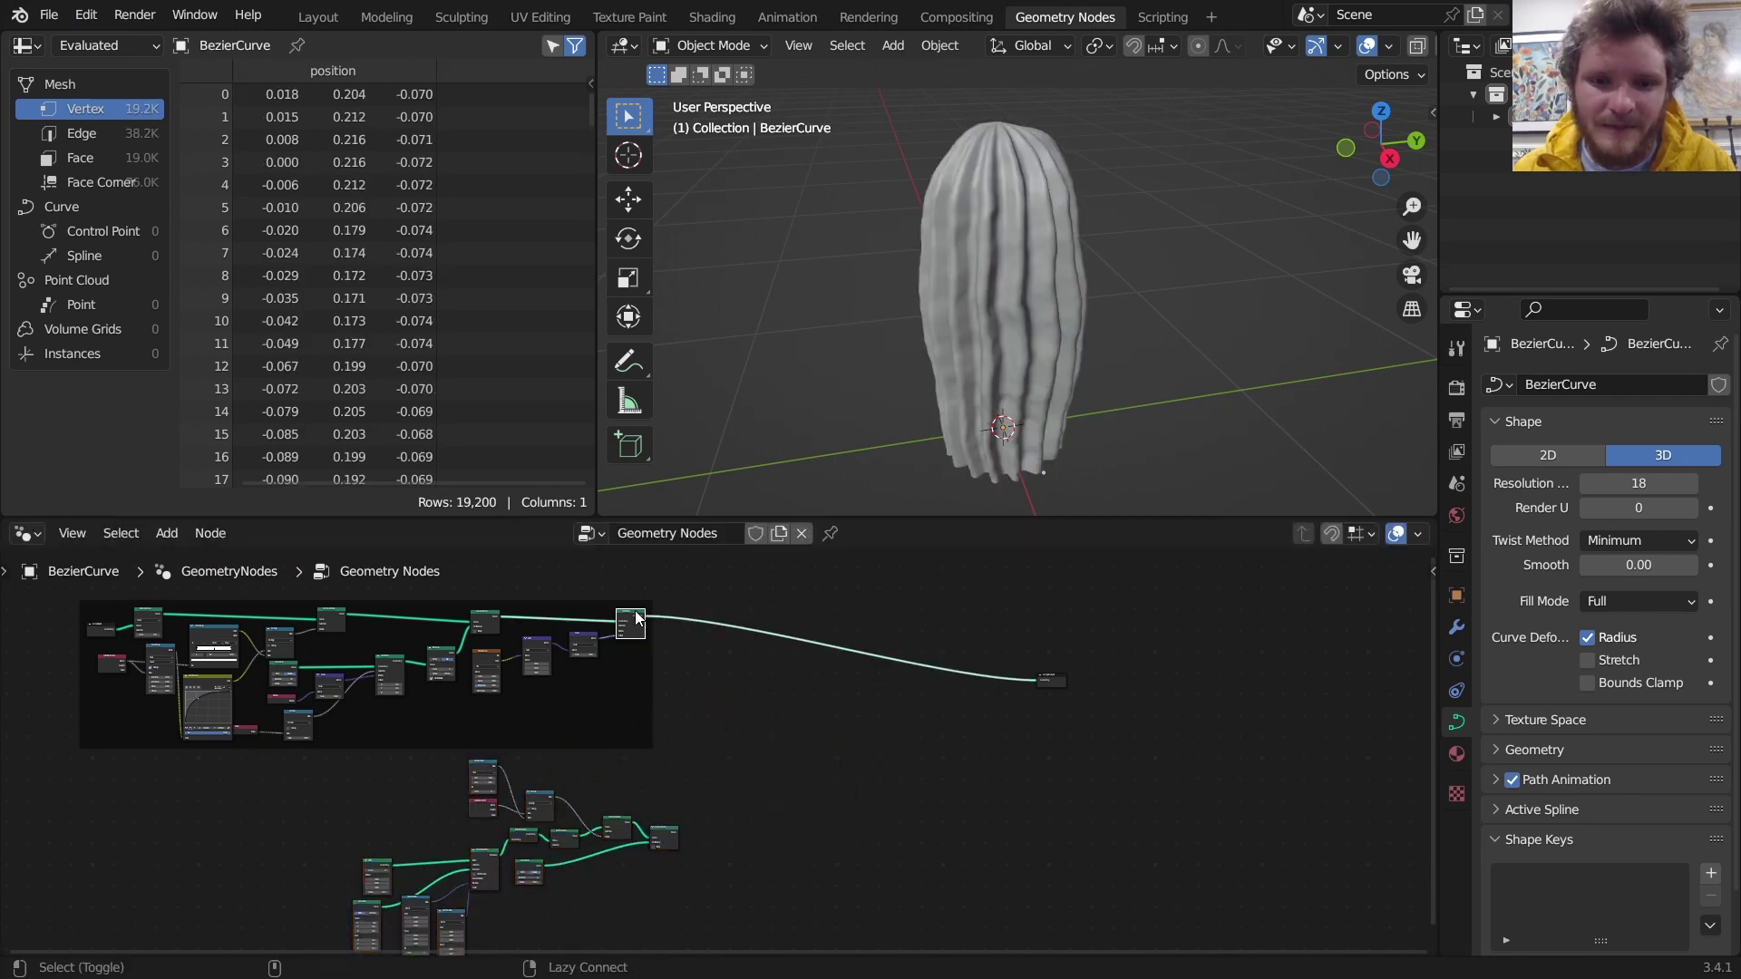
Connect the Fillet Curve node to the group output and view the wavy profile curve from above
scroll(580, 609, "up", 4)
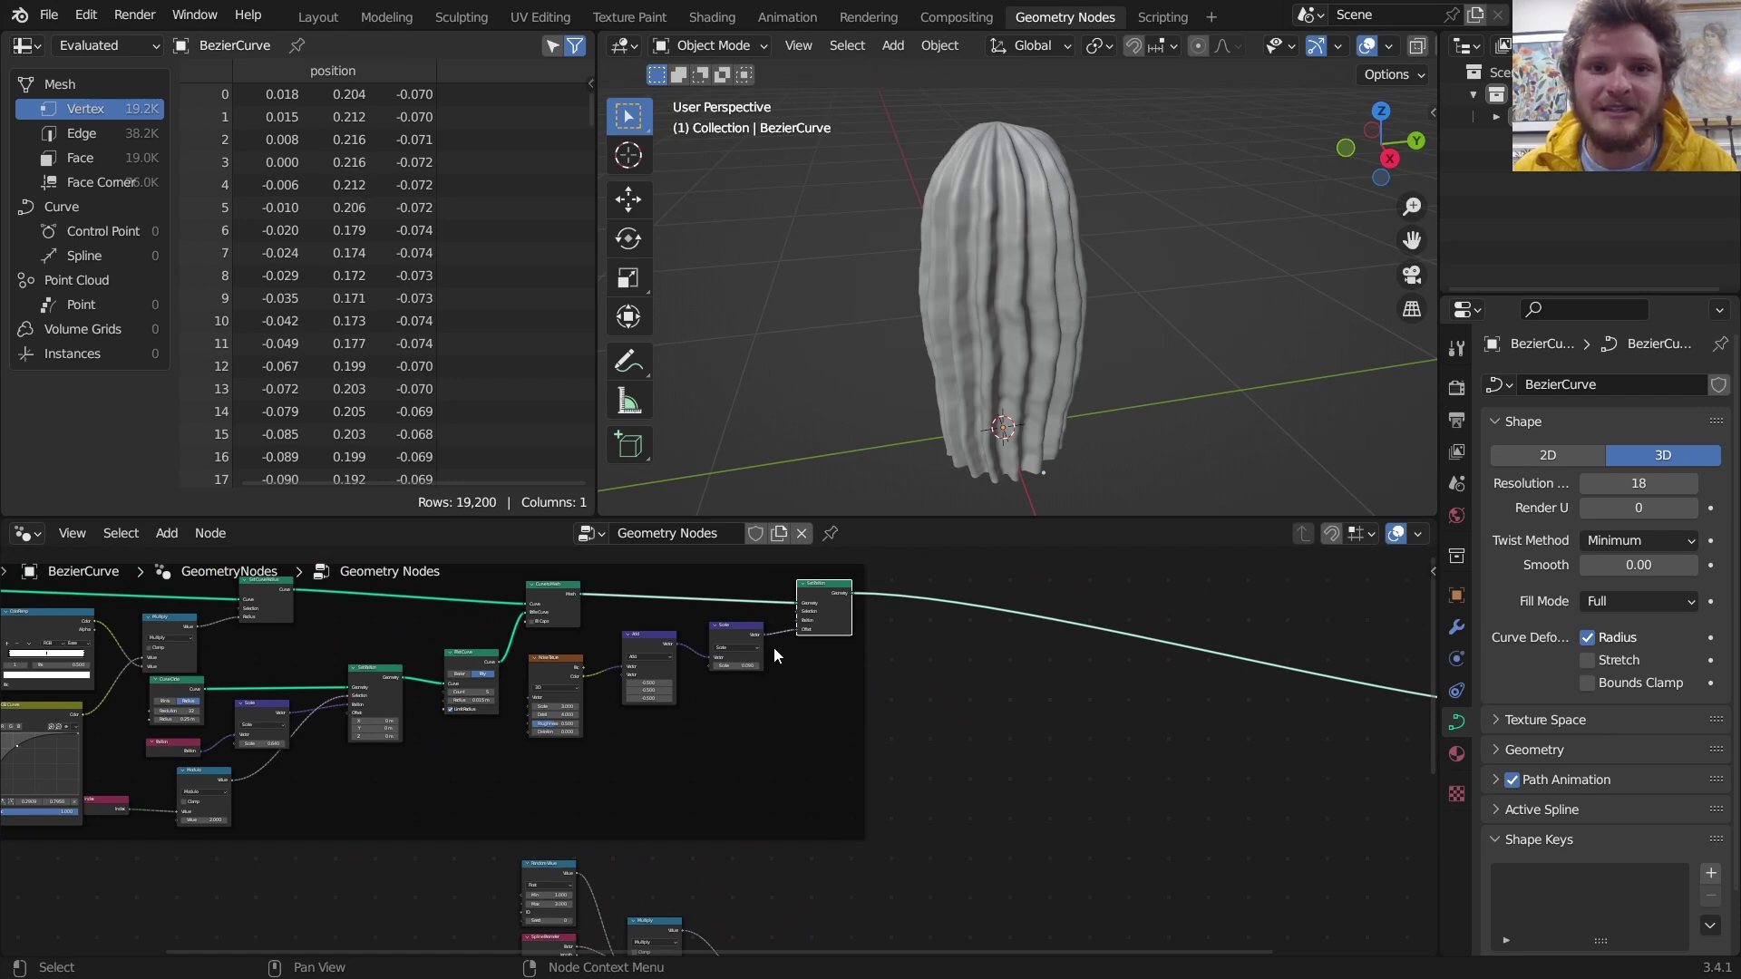
scroll(699, 687, "up", 2)
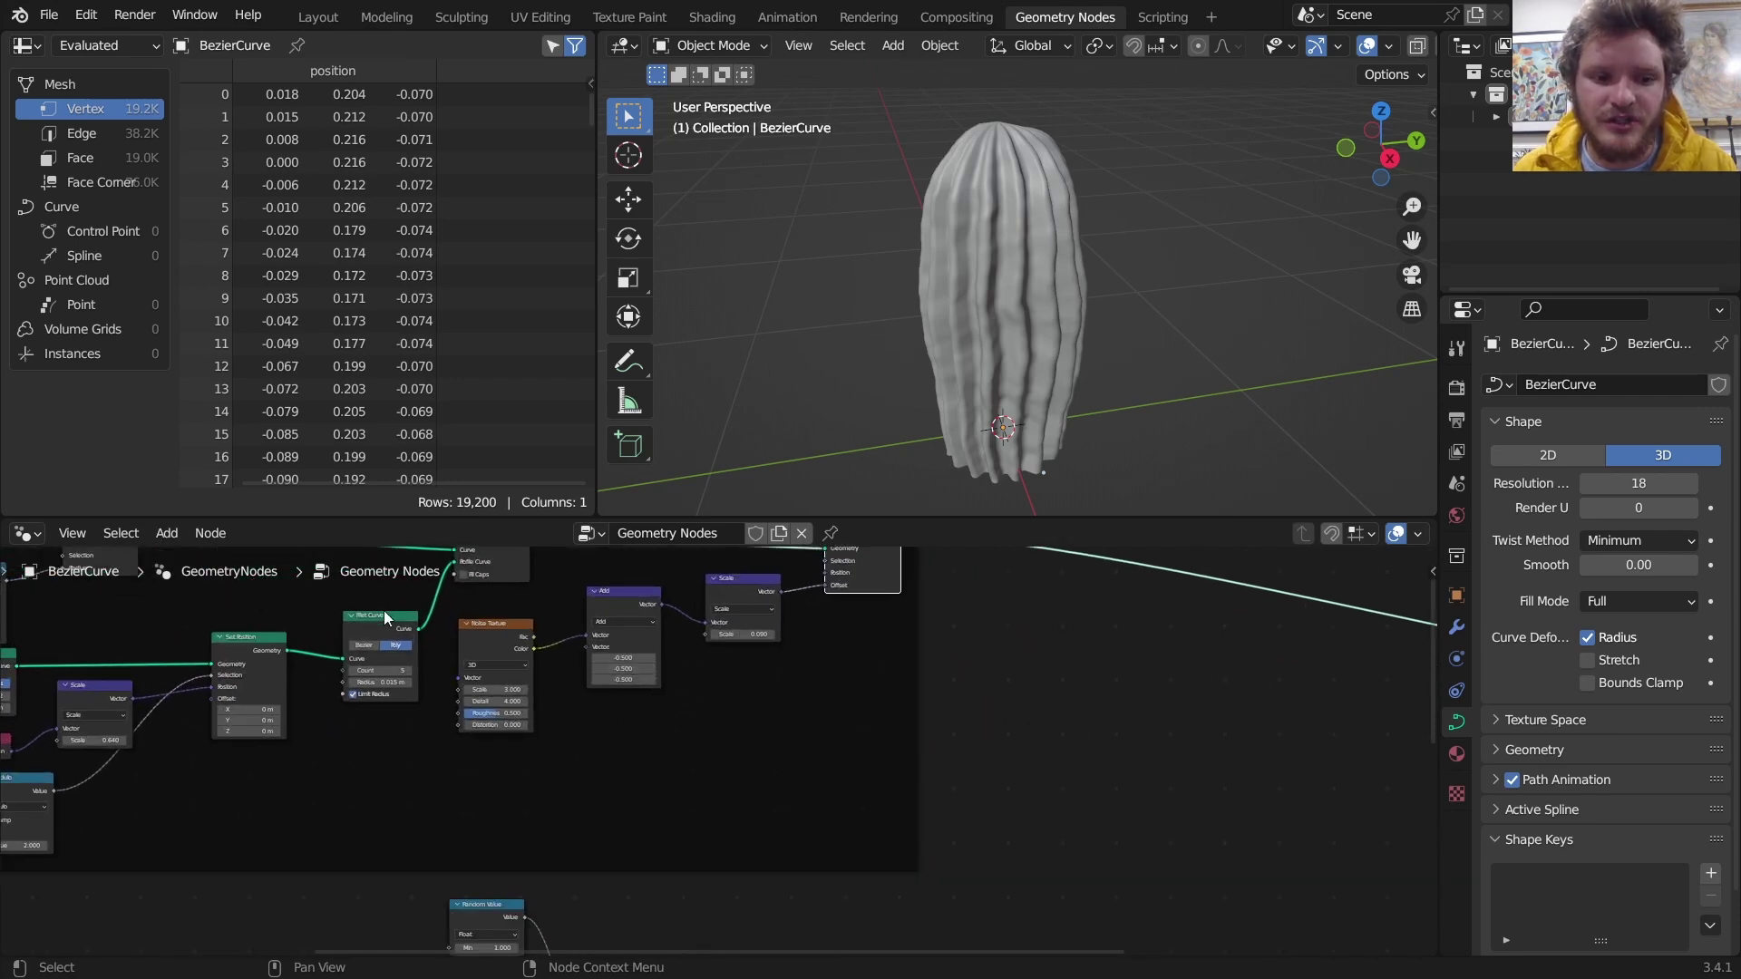
left_click(379, 615, "ctrl+shift")
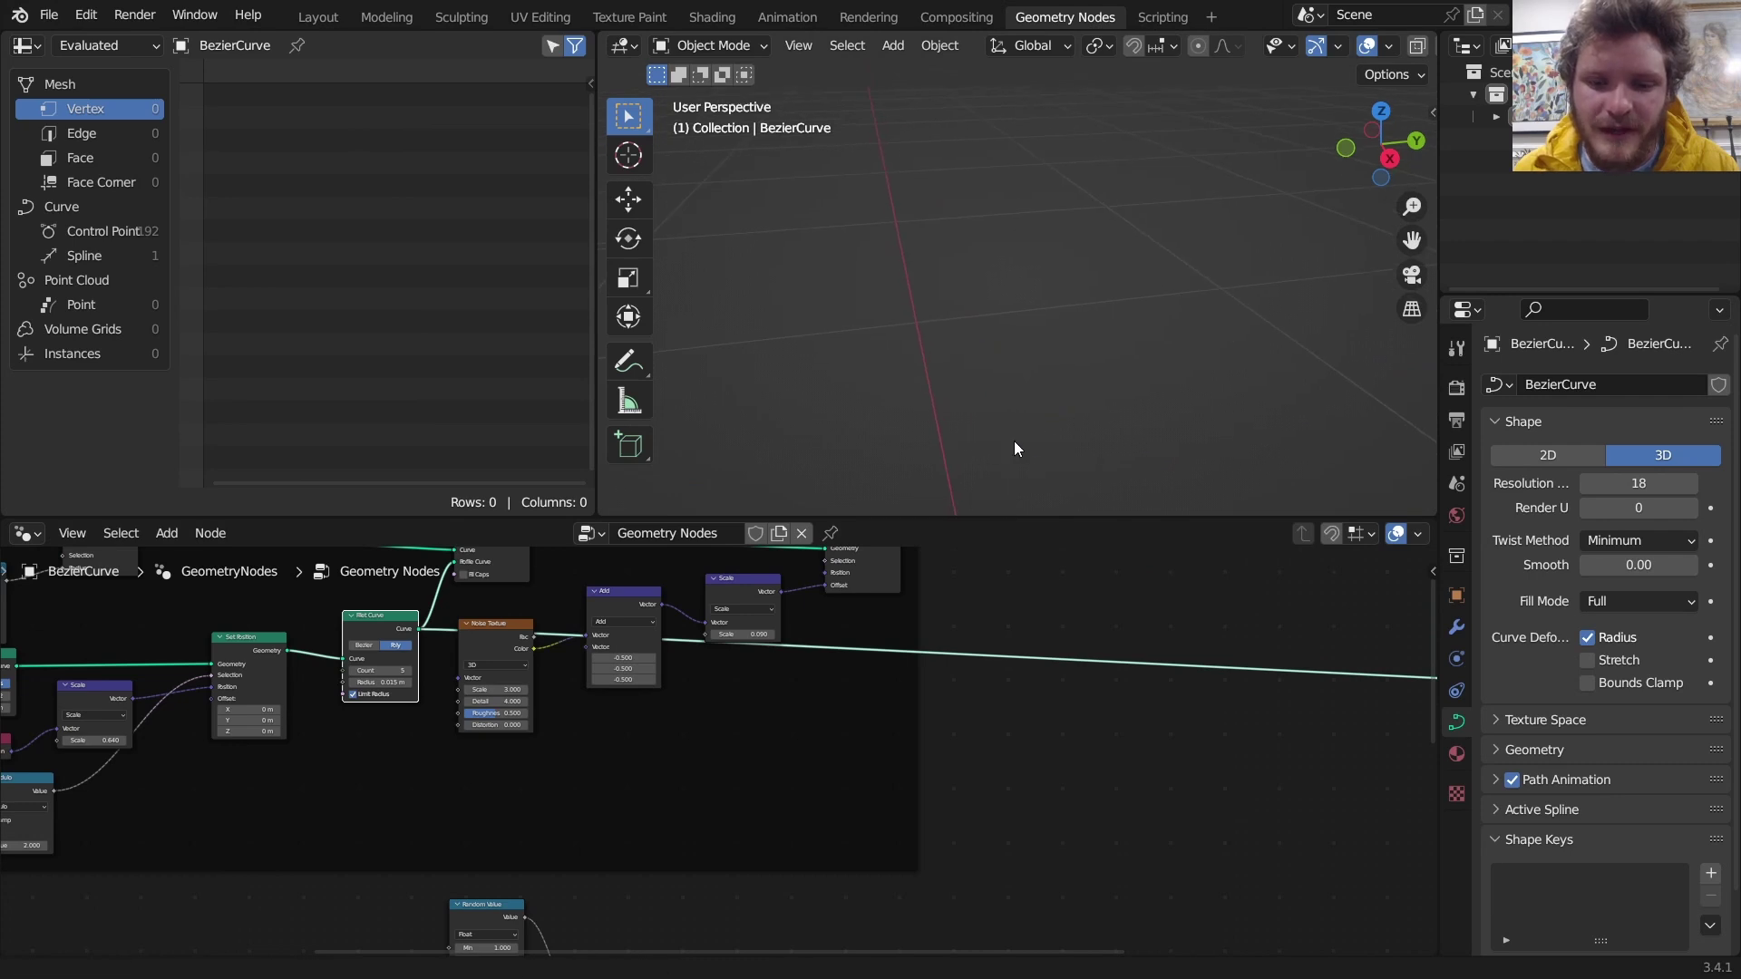
mouse_move(1014, 440)
middle_mouse_down()
mouse_move(1012, 203)
mouse_move(1157, 442)
middle_mouse_up()
scroll(1079, 380, "up", 2)
middle_click_drag(1043, 331, 1043, 415)
middle_click_drag(1043, 415, 1085, 299, "shift")
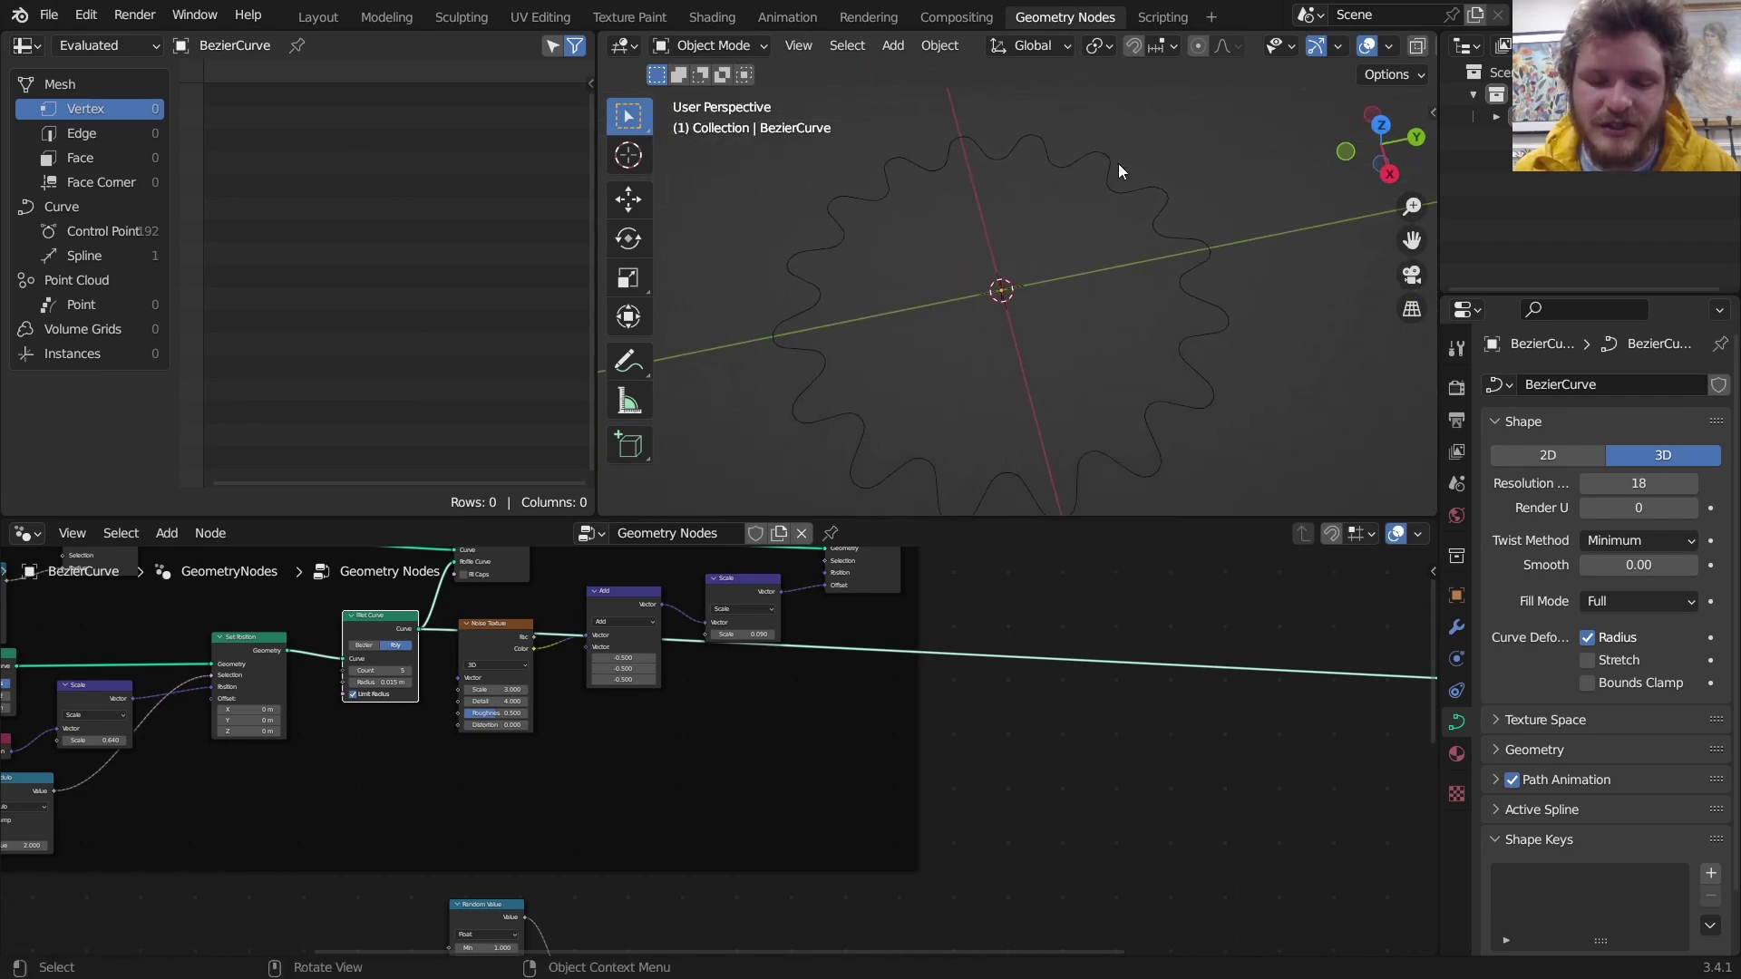
Add a Spline Parameter node below the Fillet Curve node
middle_click_drag(503, 752, 709, 691)
key("shift+a")
type("spline par")
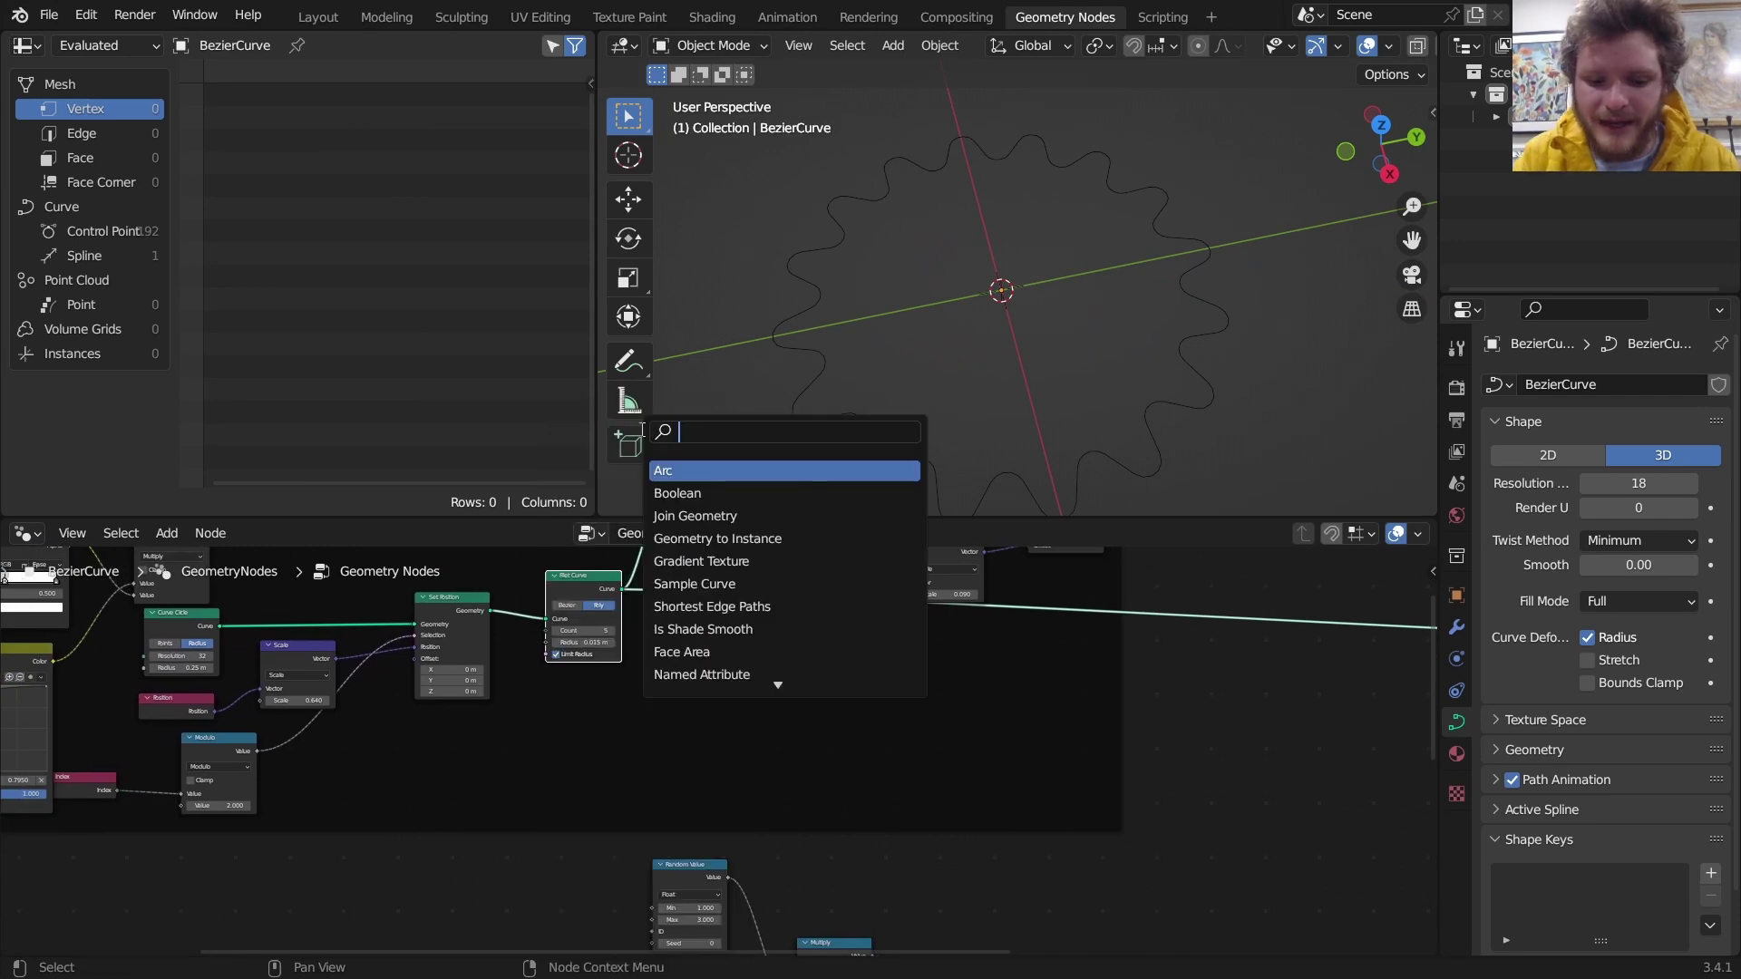
key("Return")
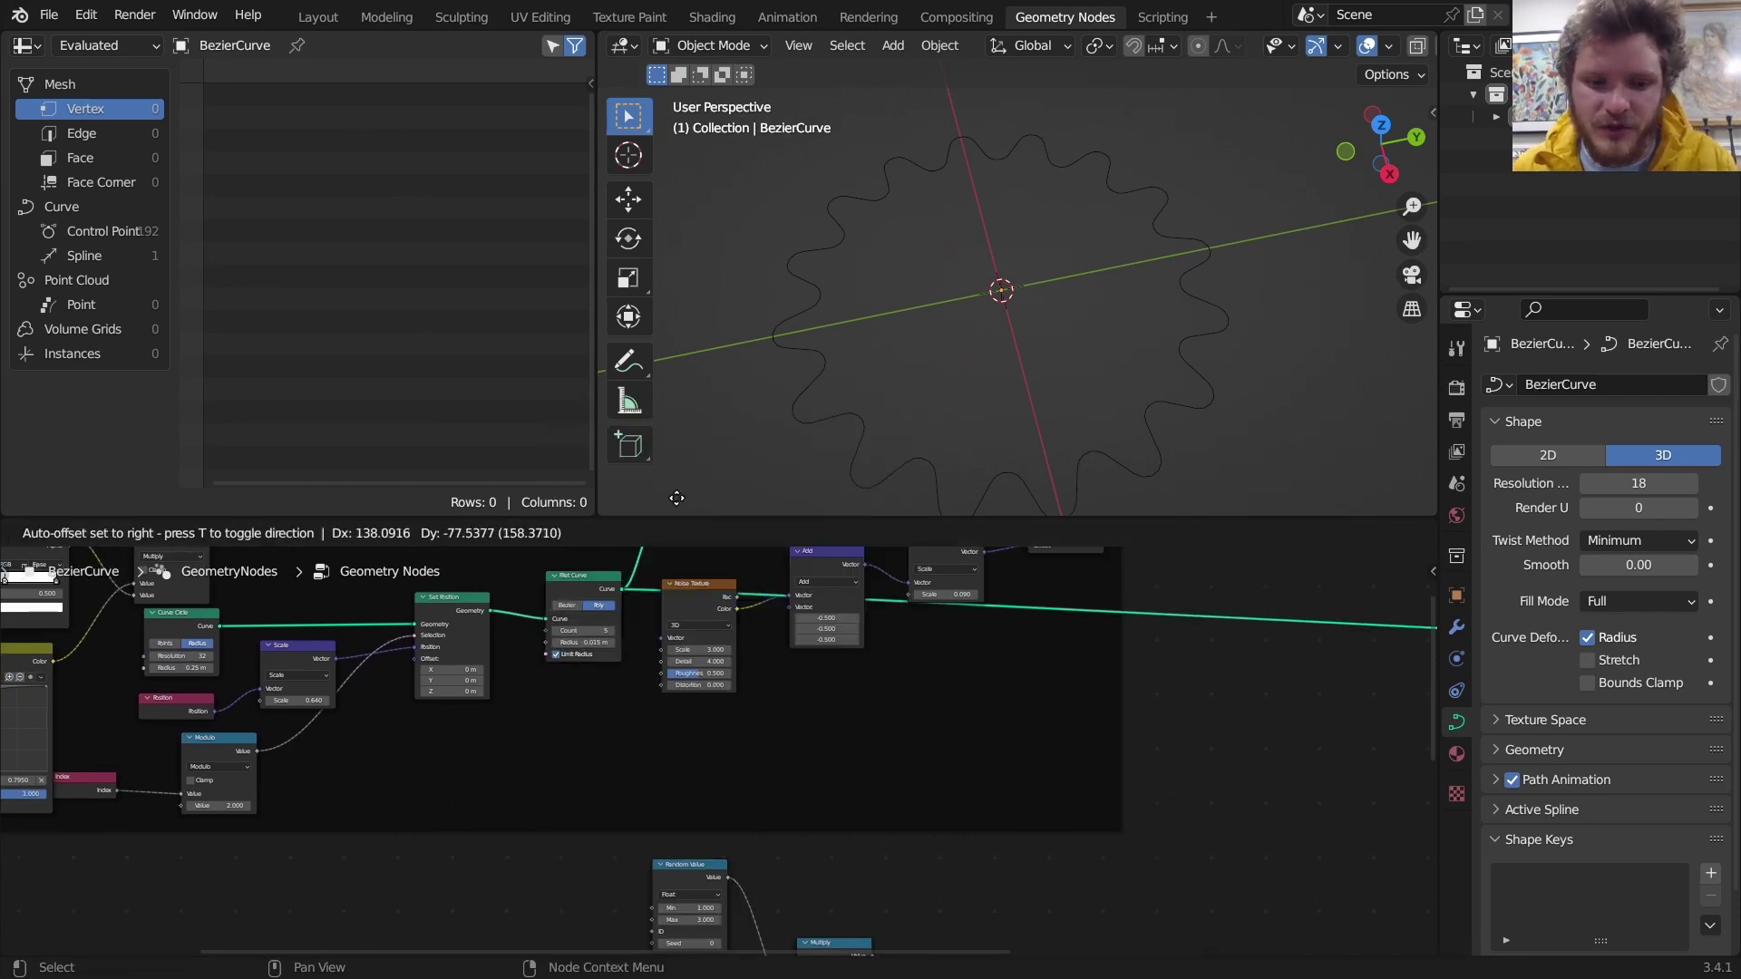
left_click(544, 762)
Add a Viewer for the Fillet Curve output and feed the Spline Parameter's Factor into its Value input
middle_click_drag(808, 715, 752, 725)
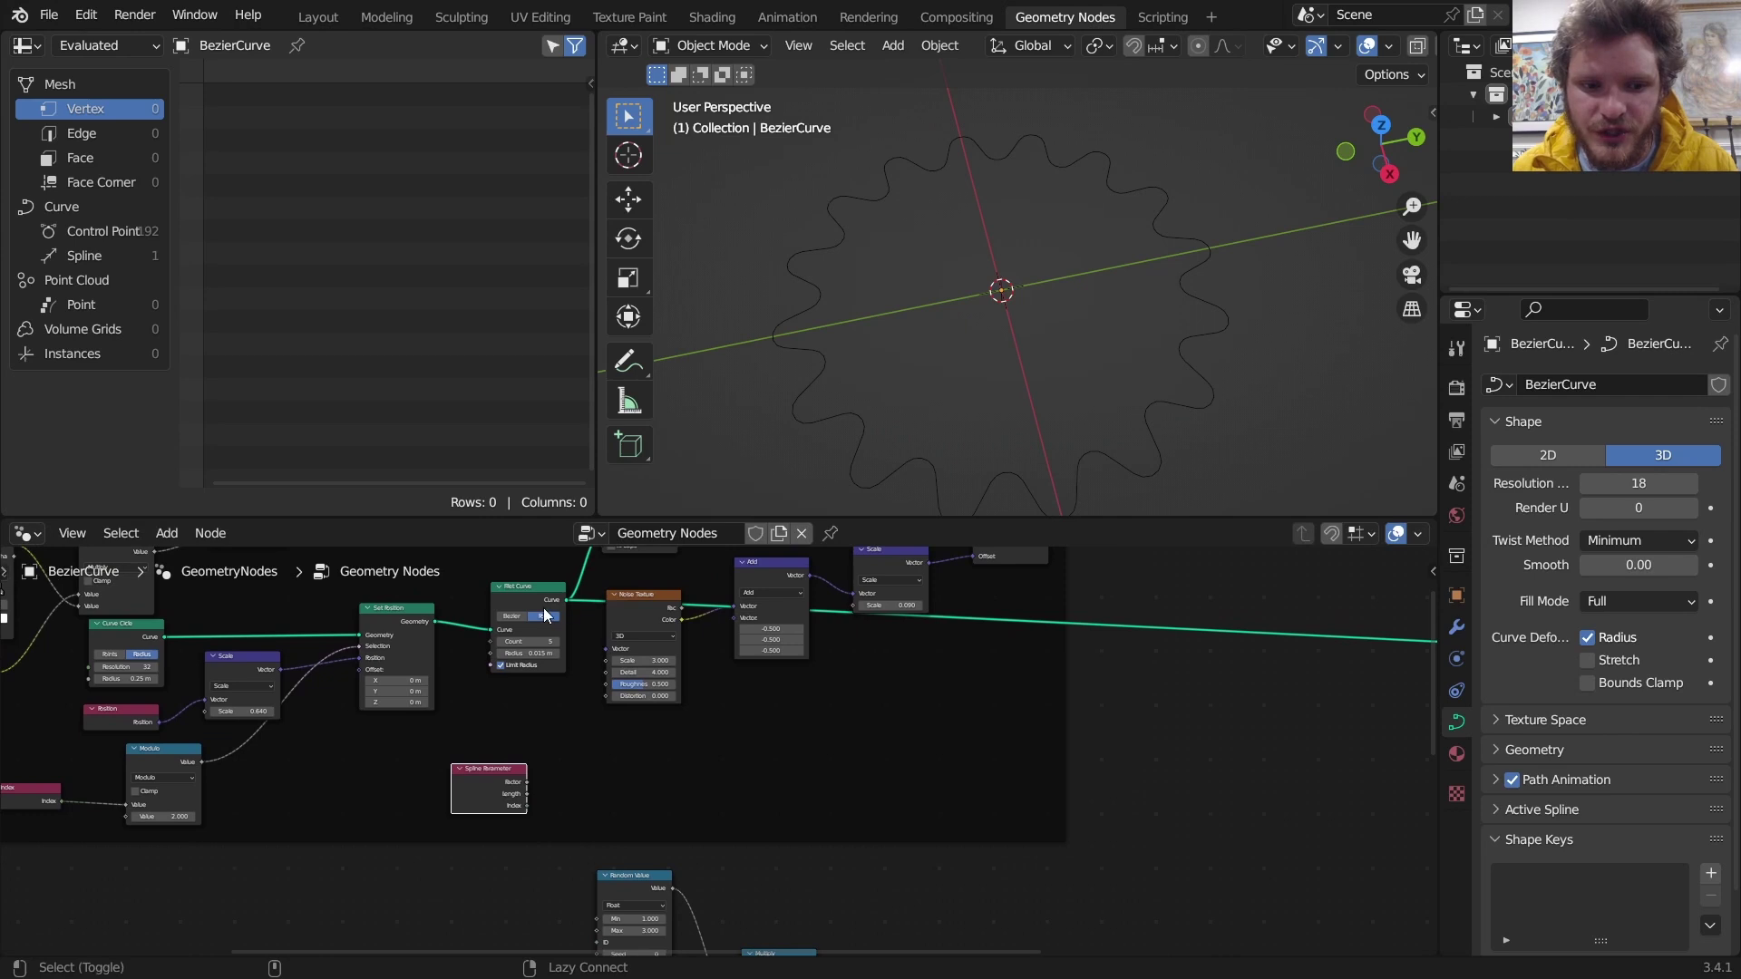
left_click(531, 596, "ctrl+shift")
left_click_drag(689, 629, 1297, 760)
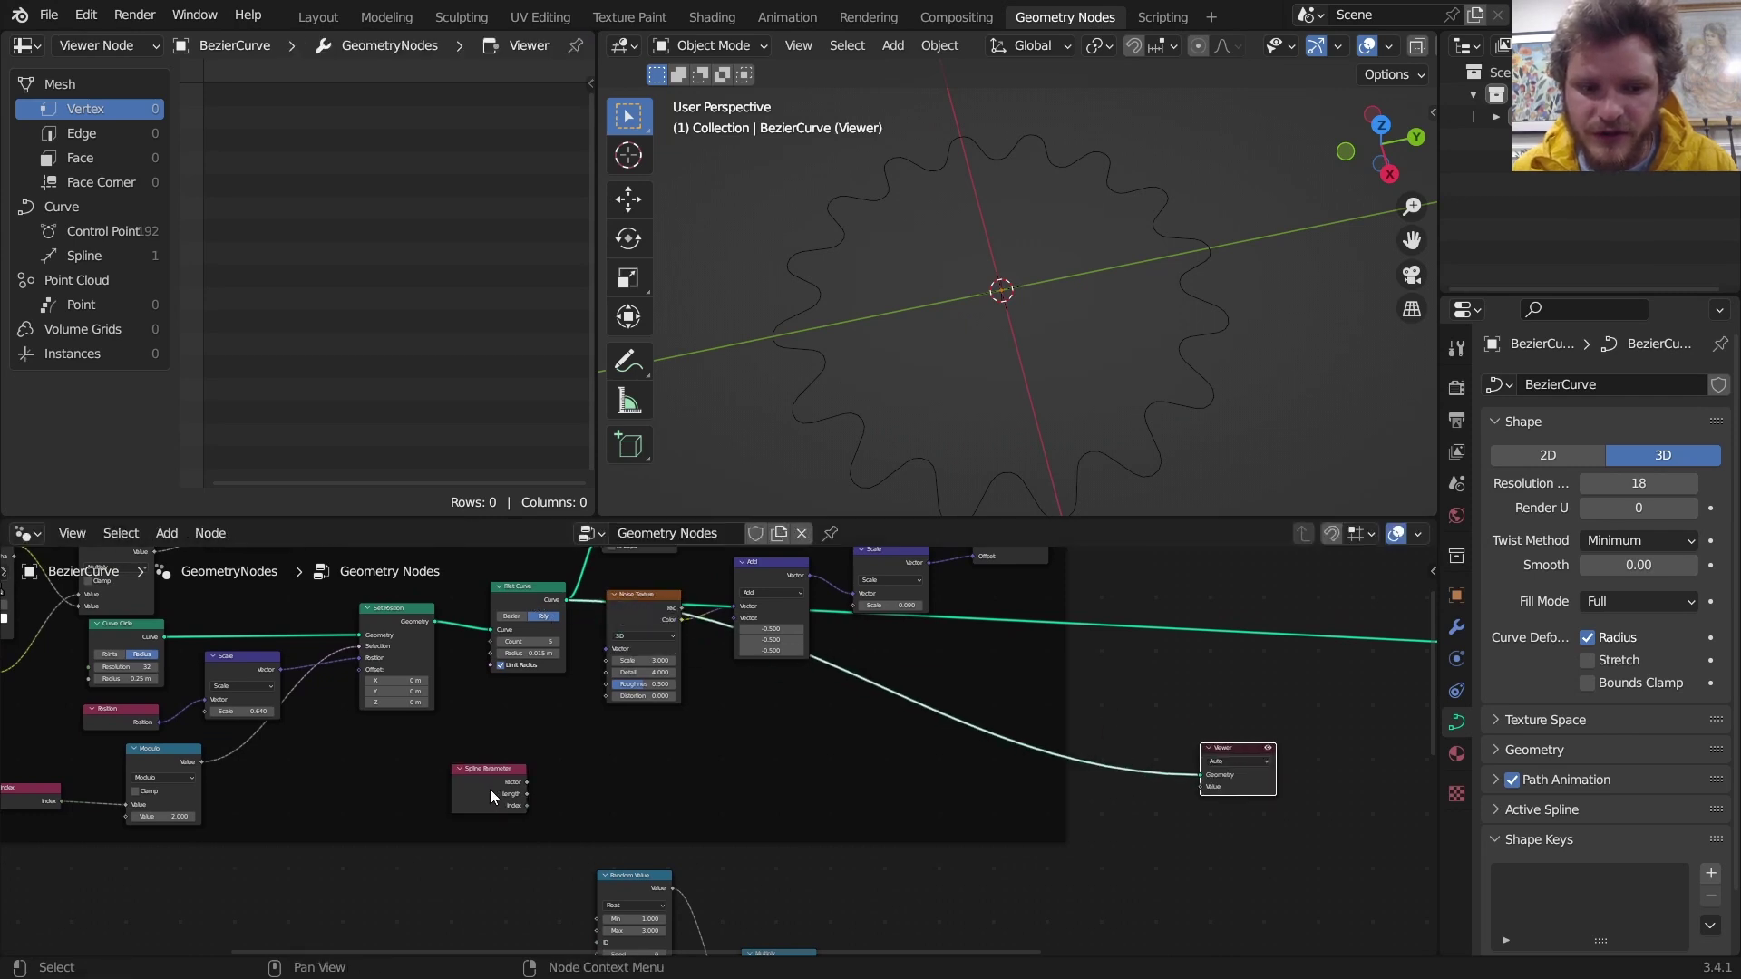
left_click_drag(524, 782, 1204, 786)
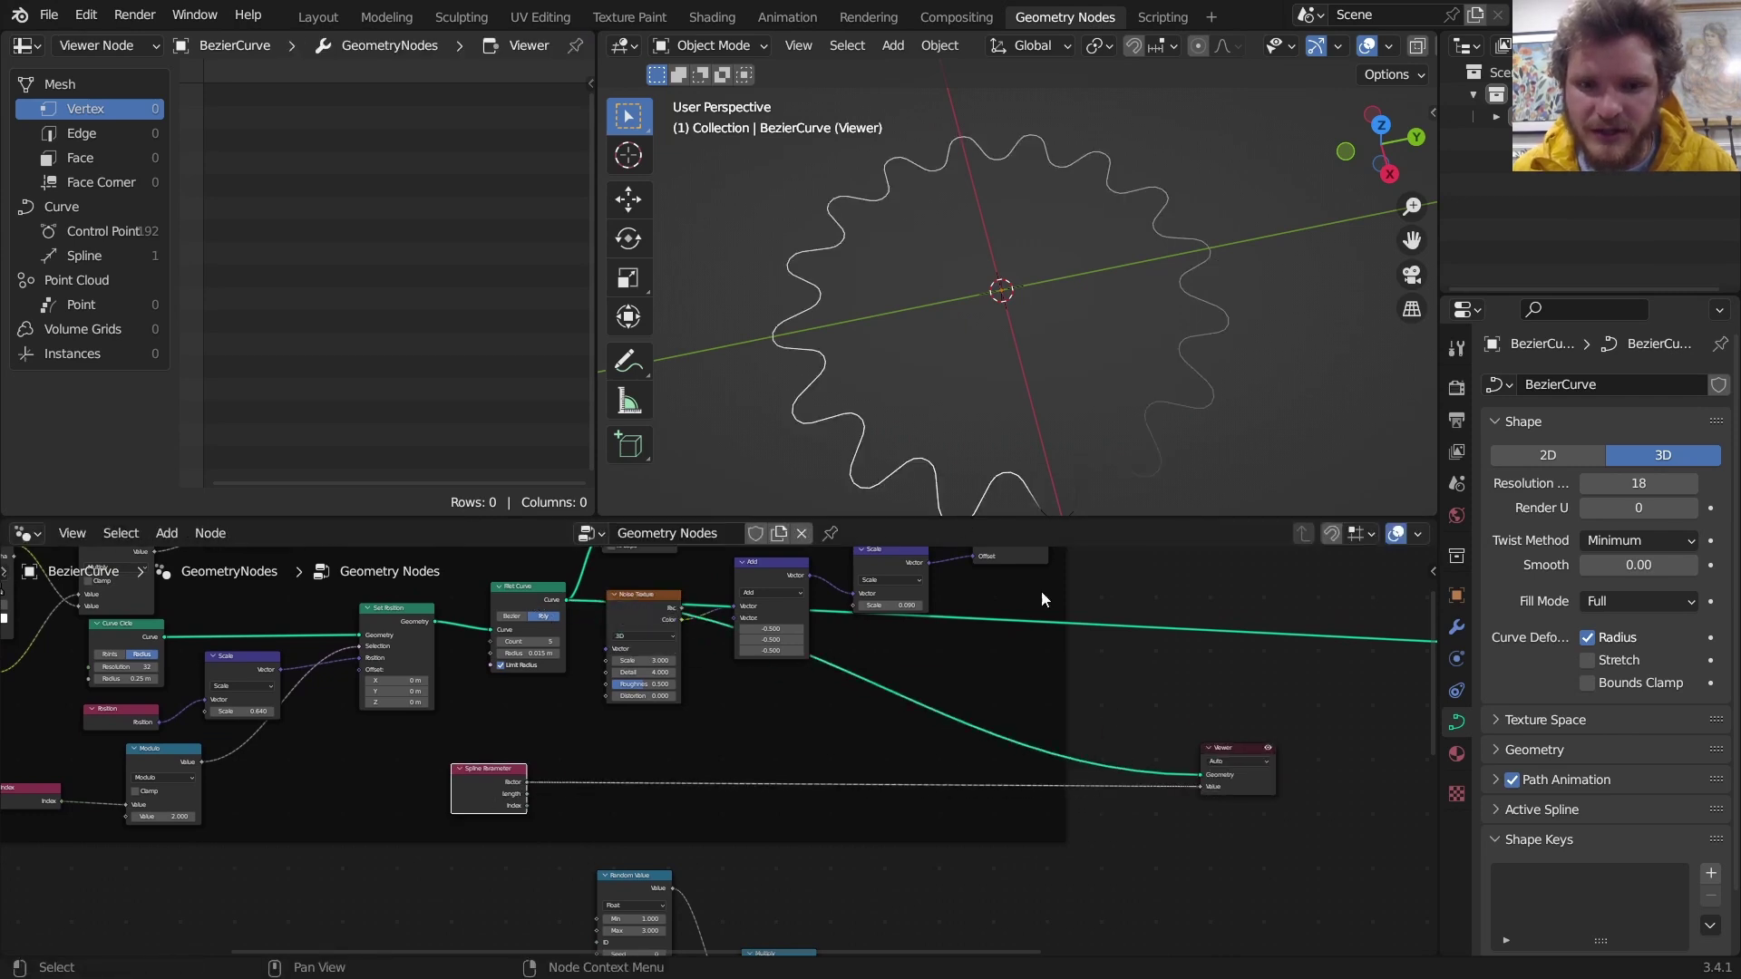
middle_click_drag(959, 339, 1025, 405)
Insert a Math node set to Multiply between the Spline Parameter's Factor and the Viewer
middle_click_drag(657, 749, 689, 706)
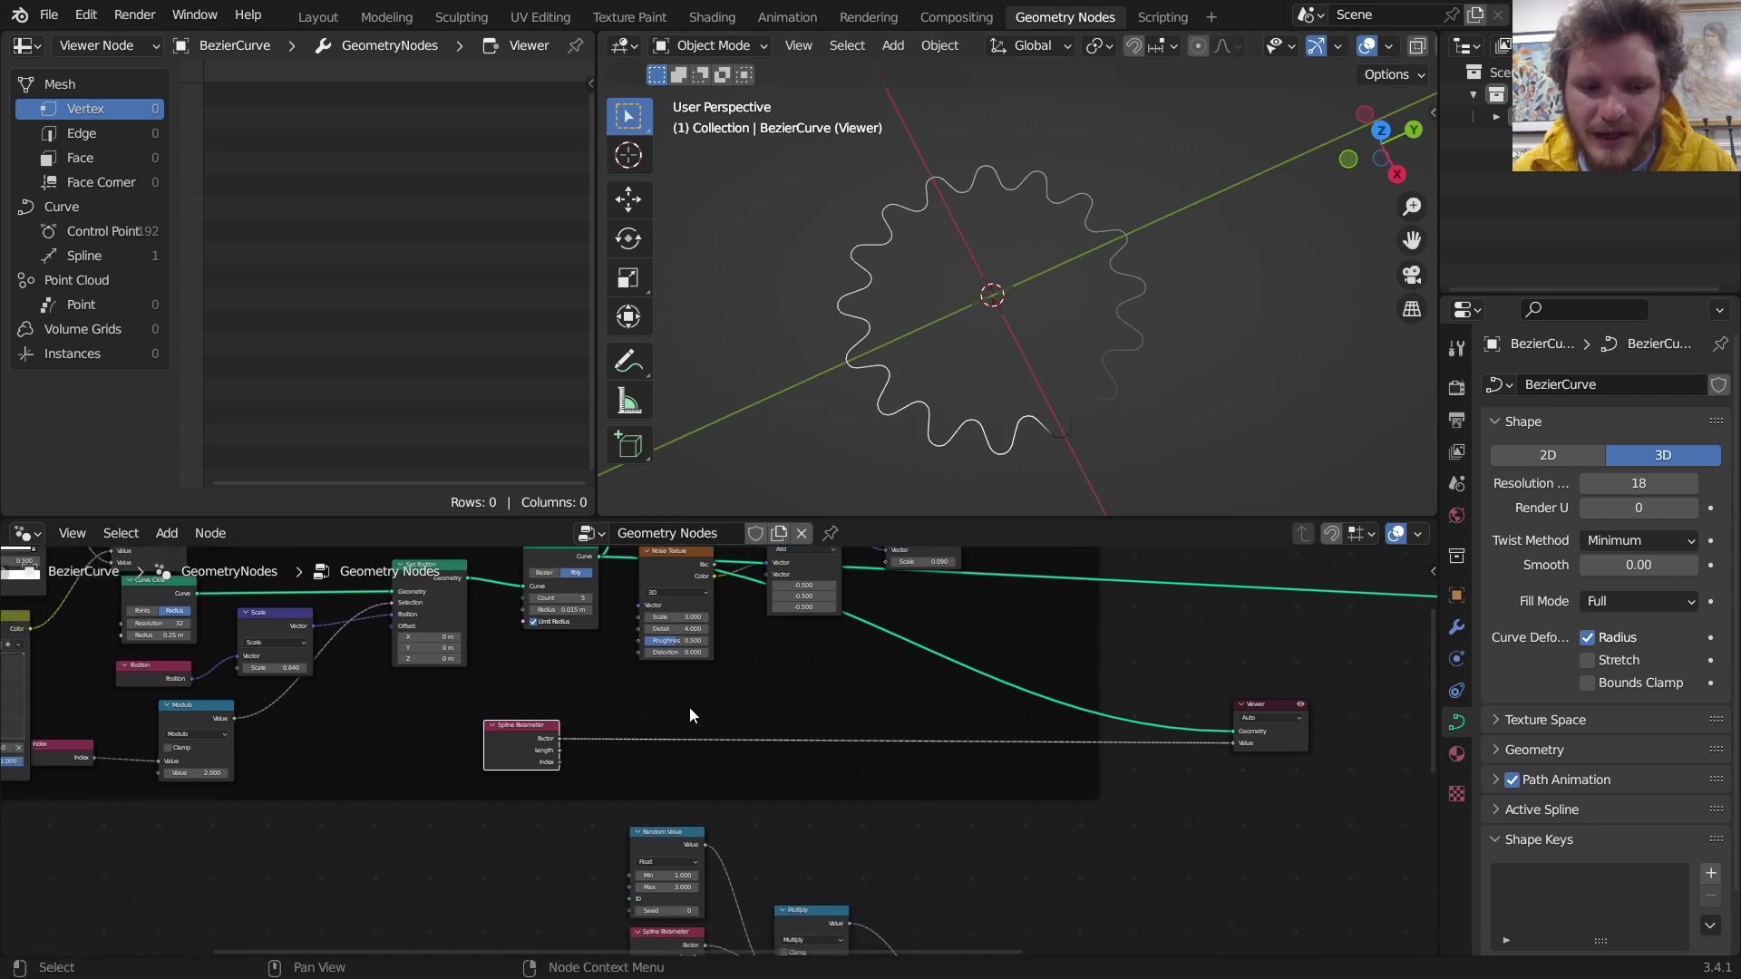
key("shift+a")
left_click(616, 448)
type("math")
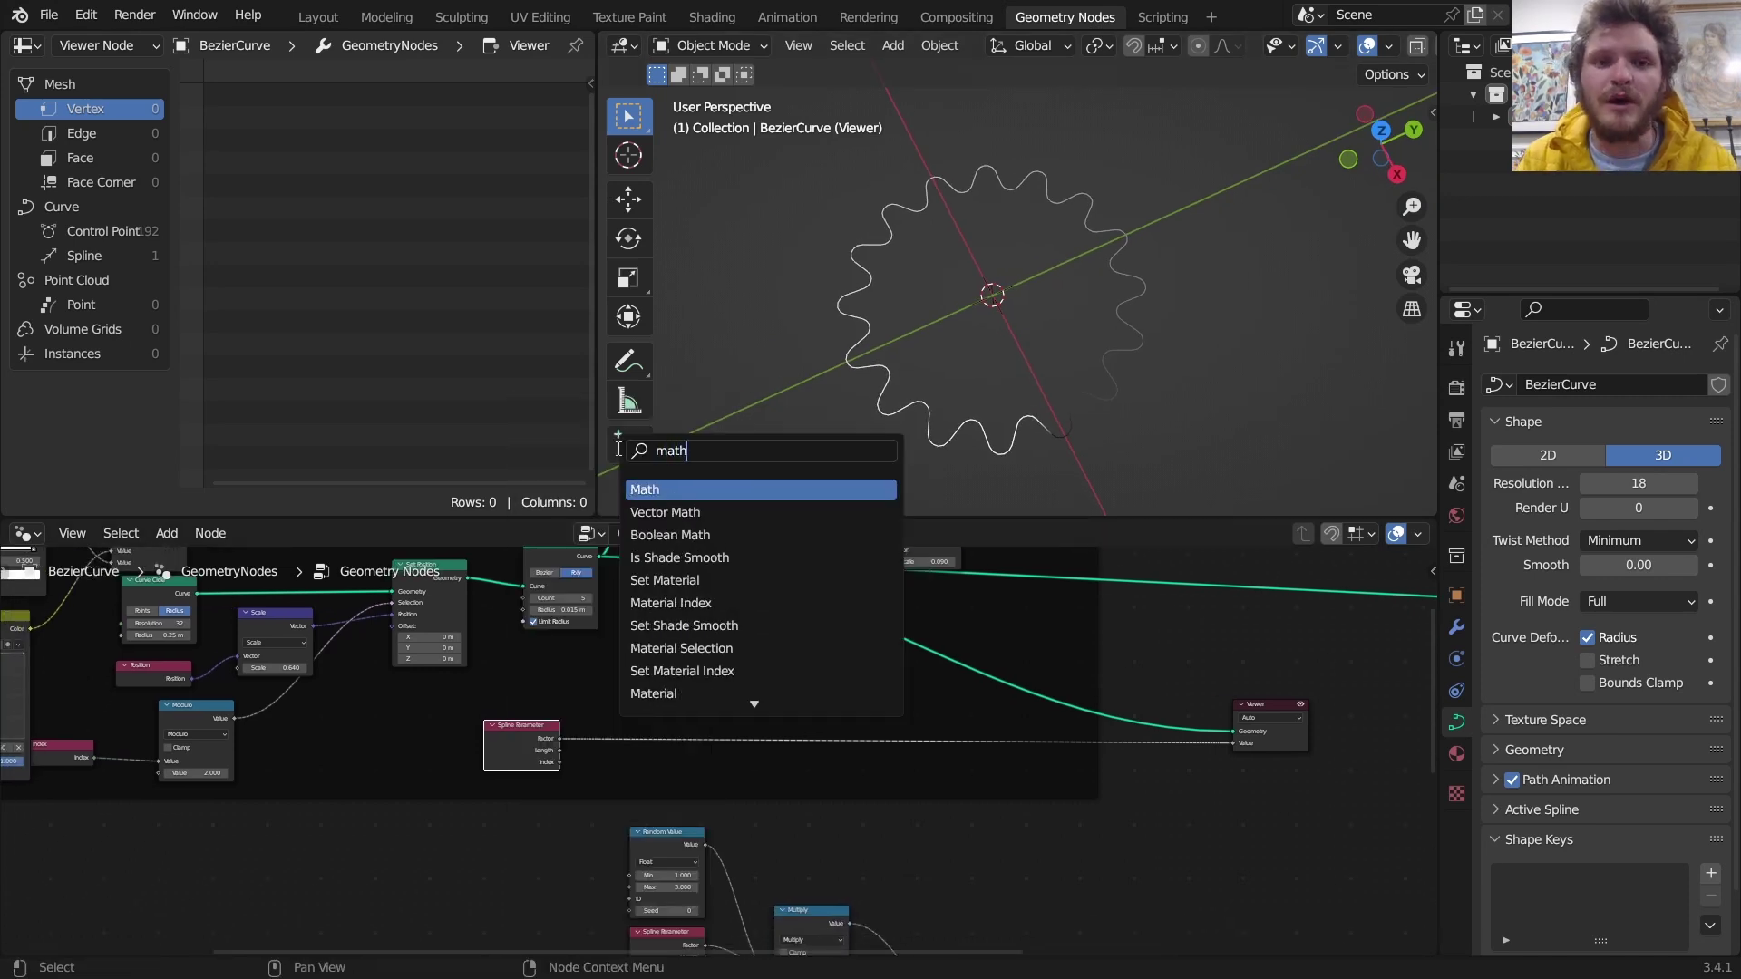
key("Return")
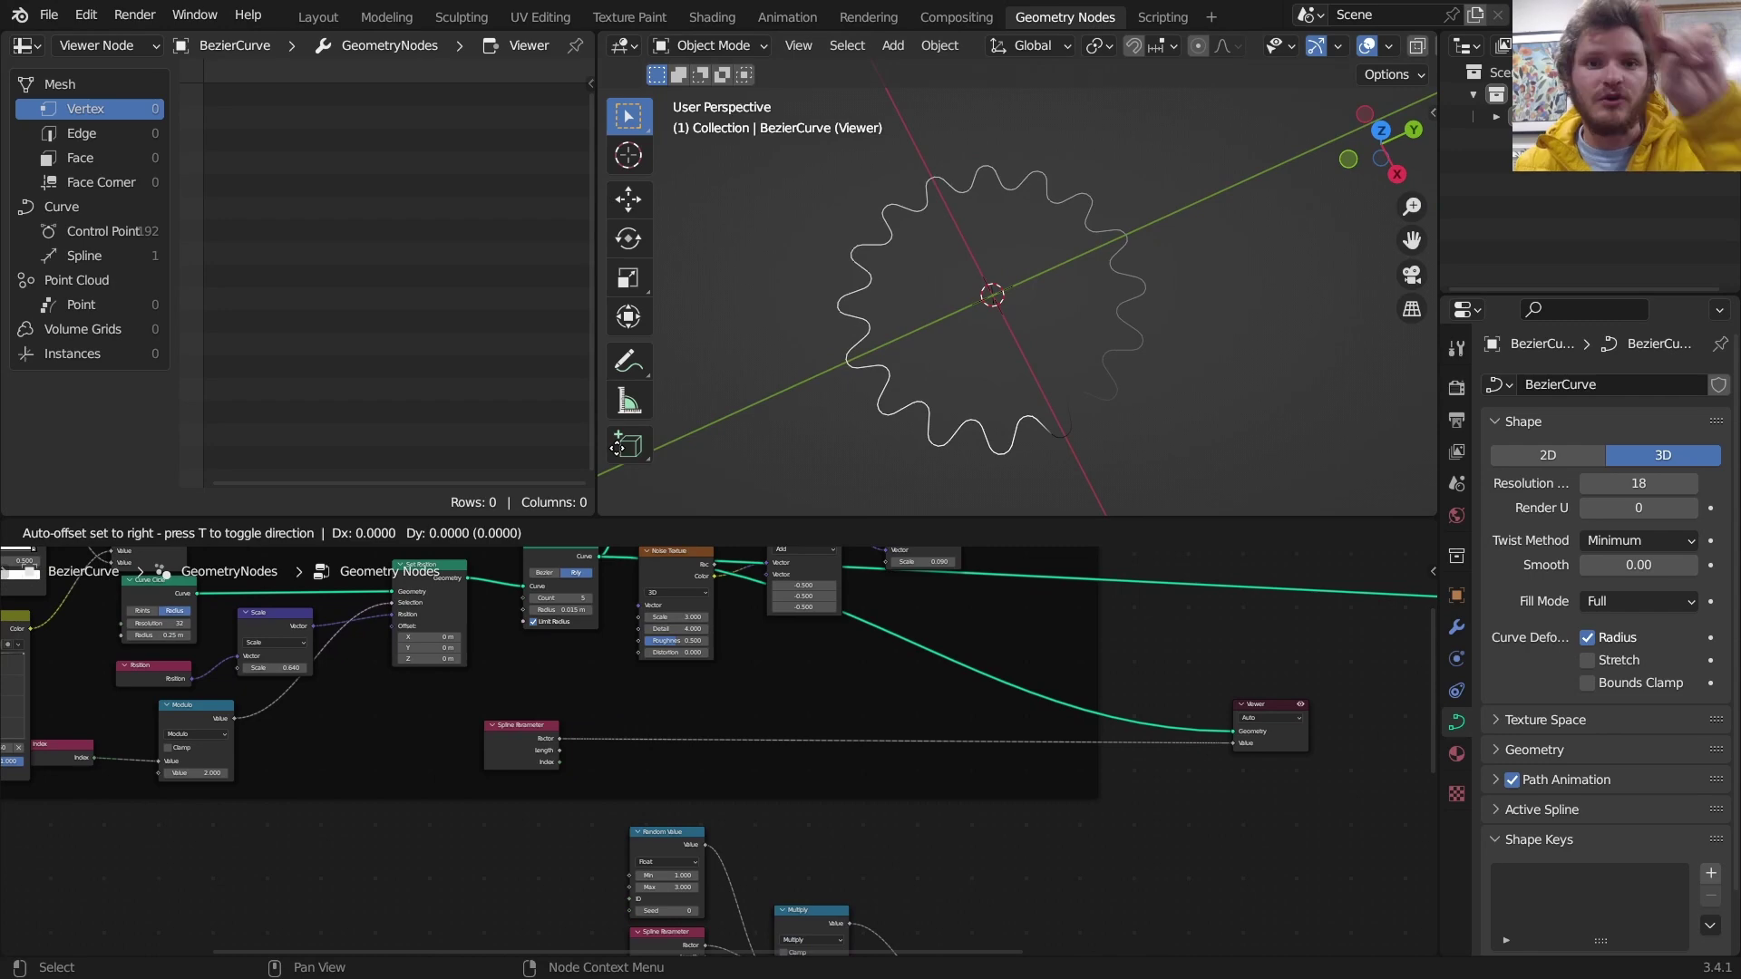
left_click(628, 690)
left_click(665, 716)
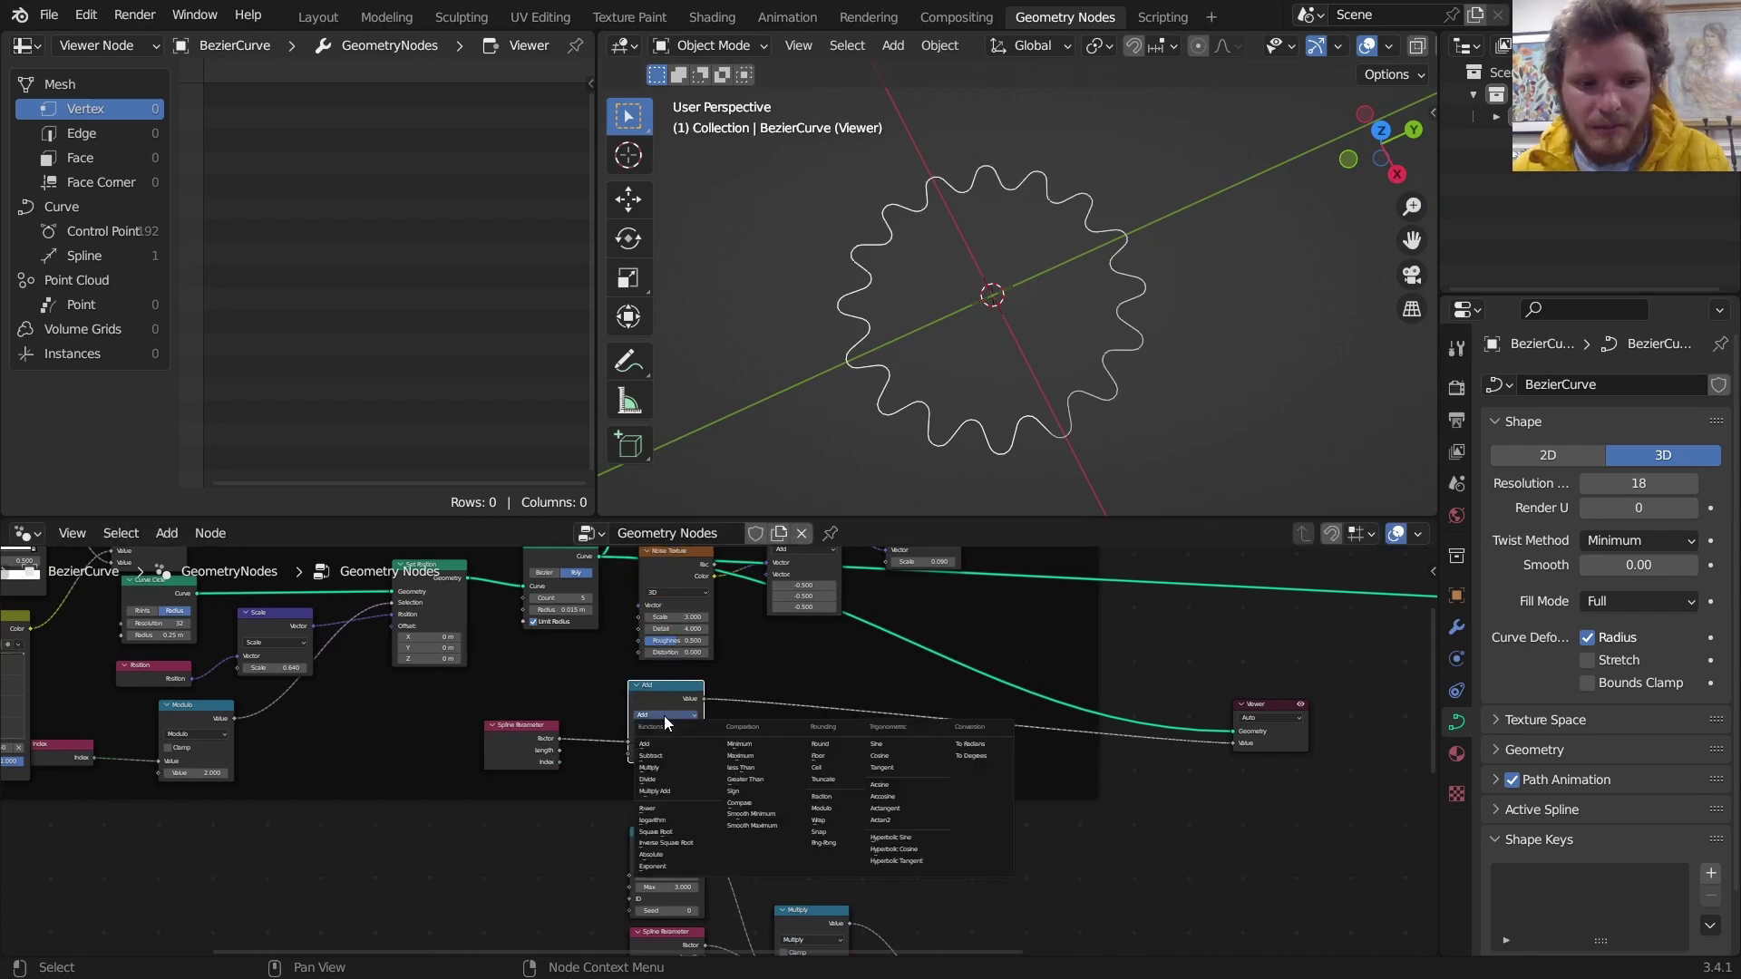
left_click(649, 767)
Add a Value node driving the Curve Circle's Resolution and set it to 32
middle_click_drag(433, 673, 943, 689)
scroll(620, 622, "up", 6)
middle_click_drag(620, 622, 792, 711)
scroll(809, 664, "up", 7)
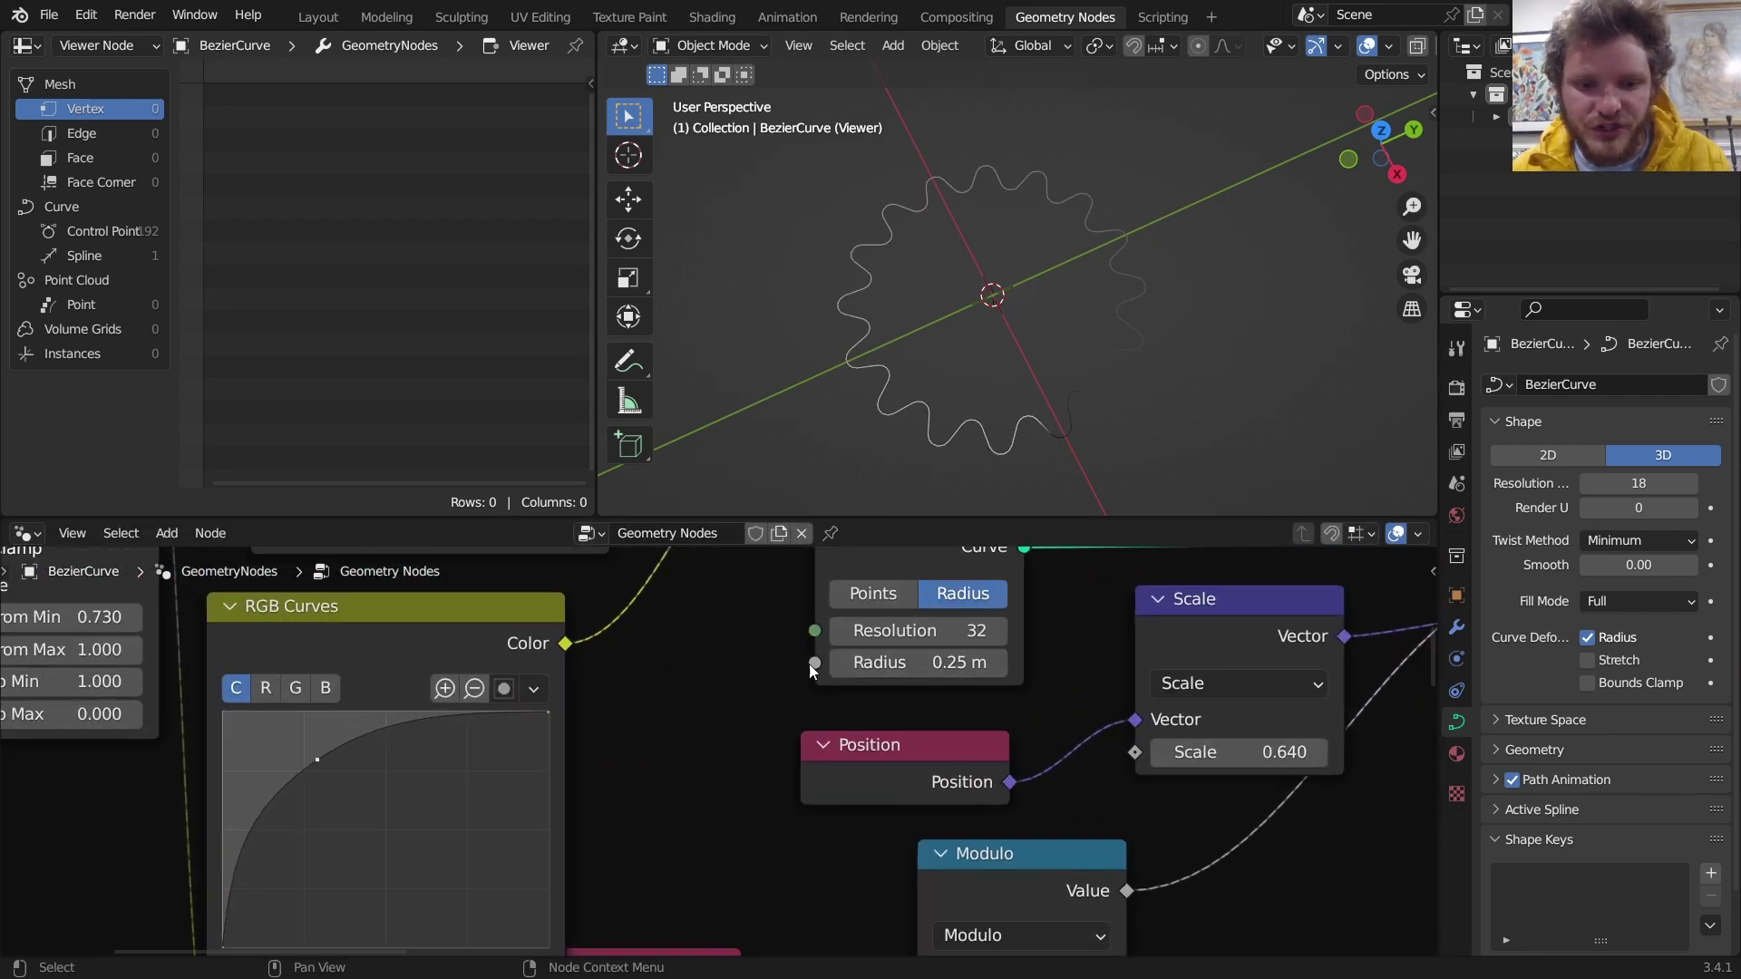
left_click_drag(814, 630, 683, 659)
type("value")
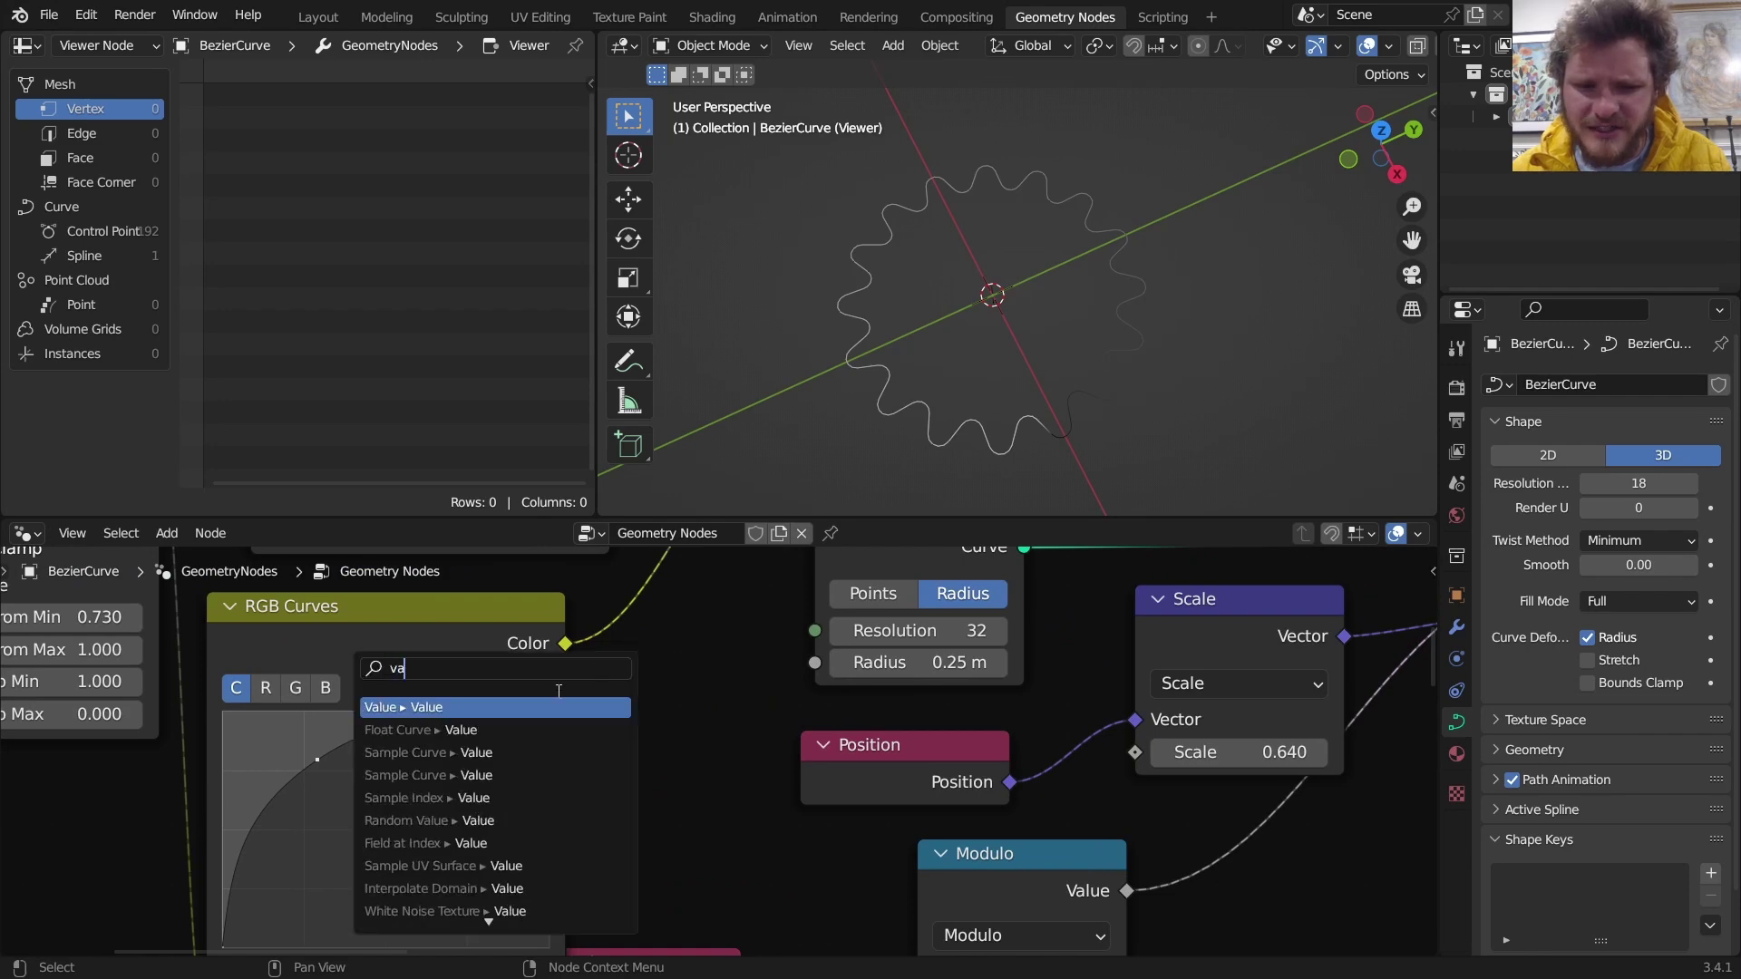
key("Return")
left_click(671, 718)
left_click(682, 747)
type("32")
key("Return")
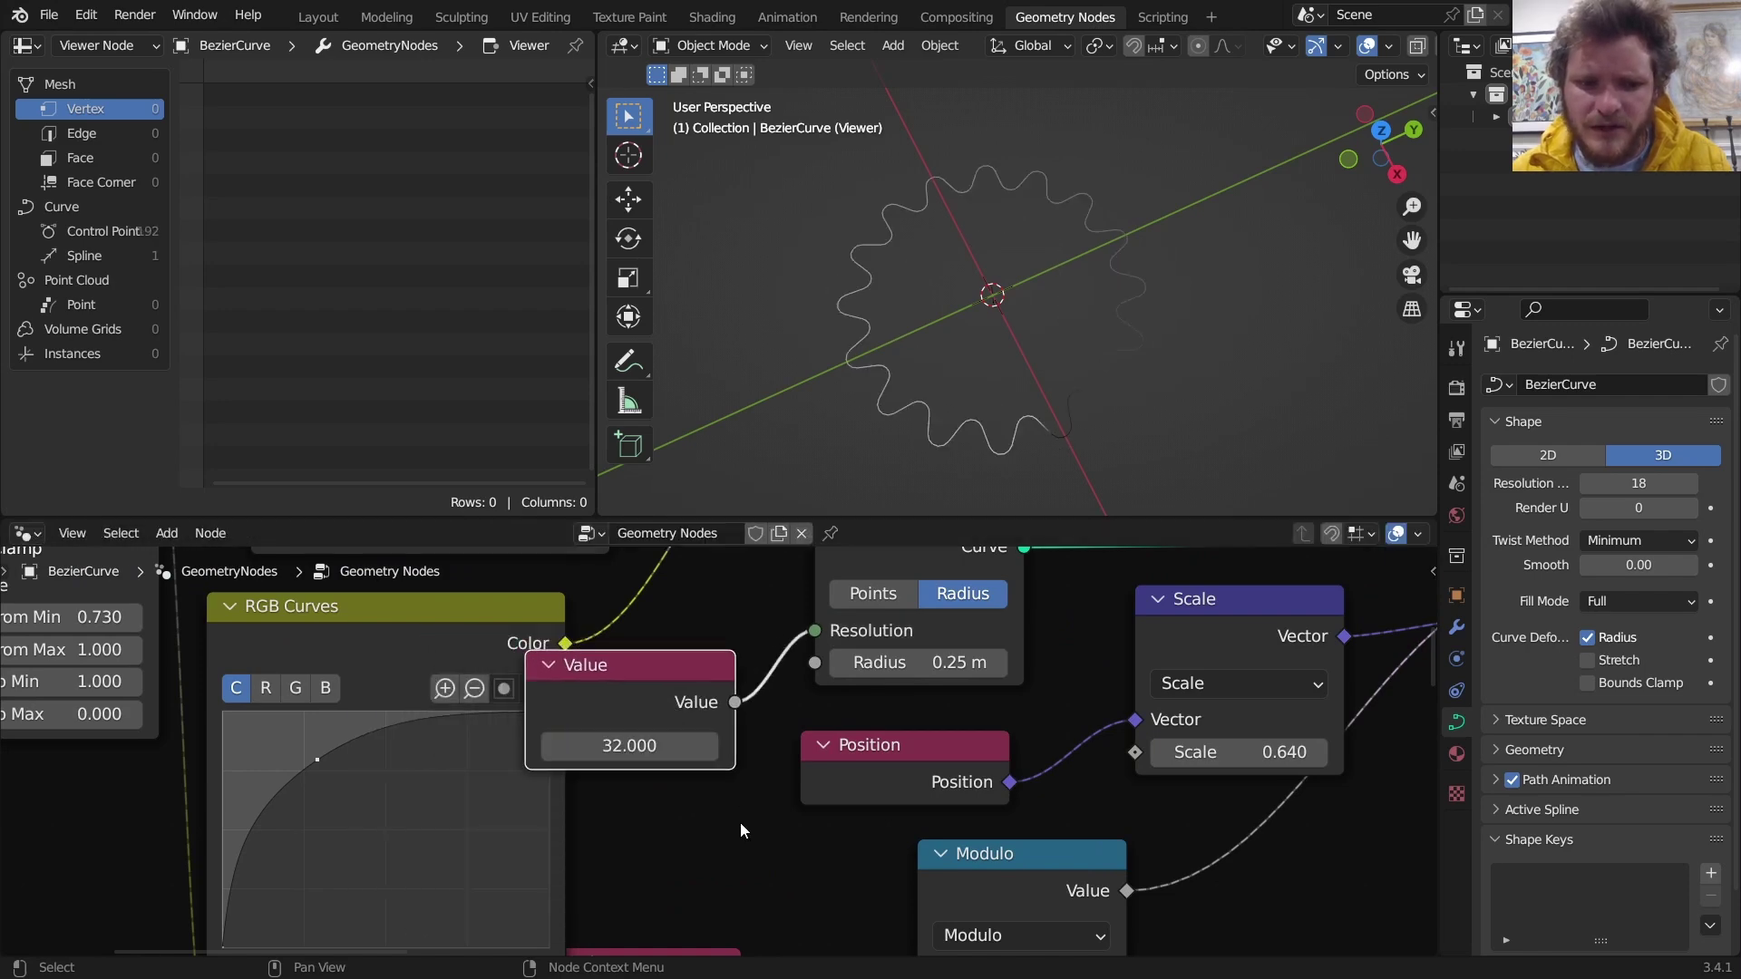
Connect the Value node to the second input of the Multiply node beside the Spline Parameter
scroll(740, 821, "down", 10)
middle_click_drag(941, 777, 423, 757)
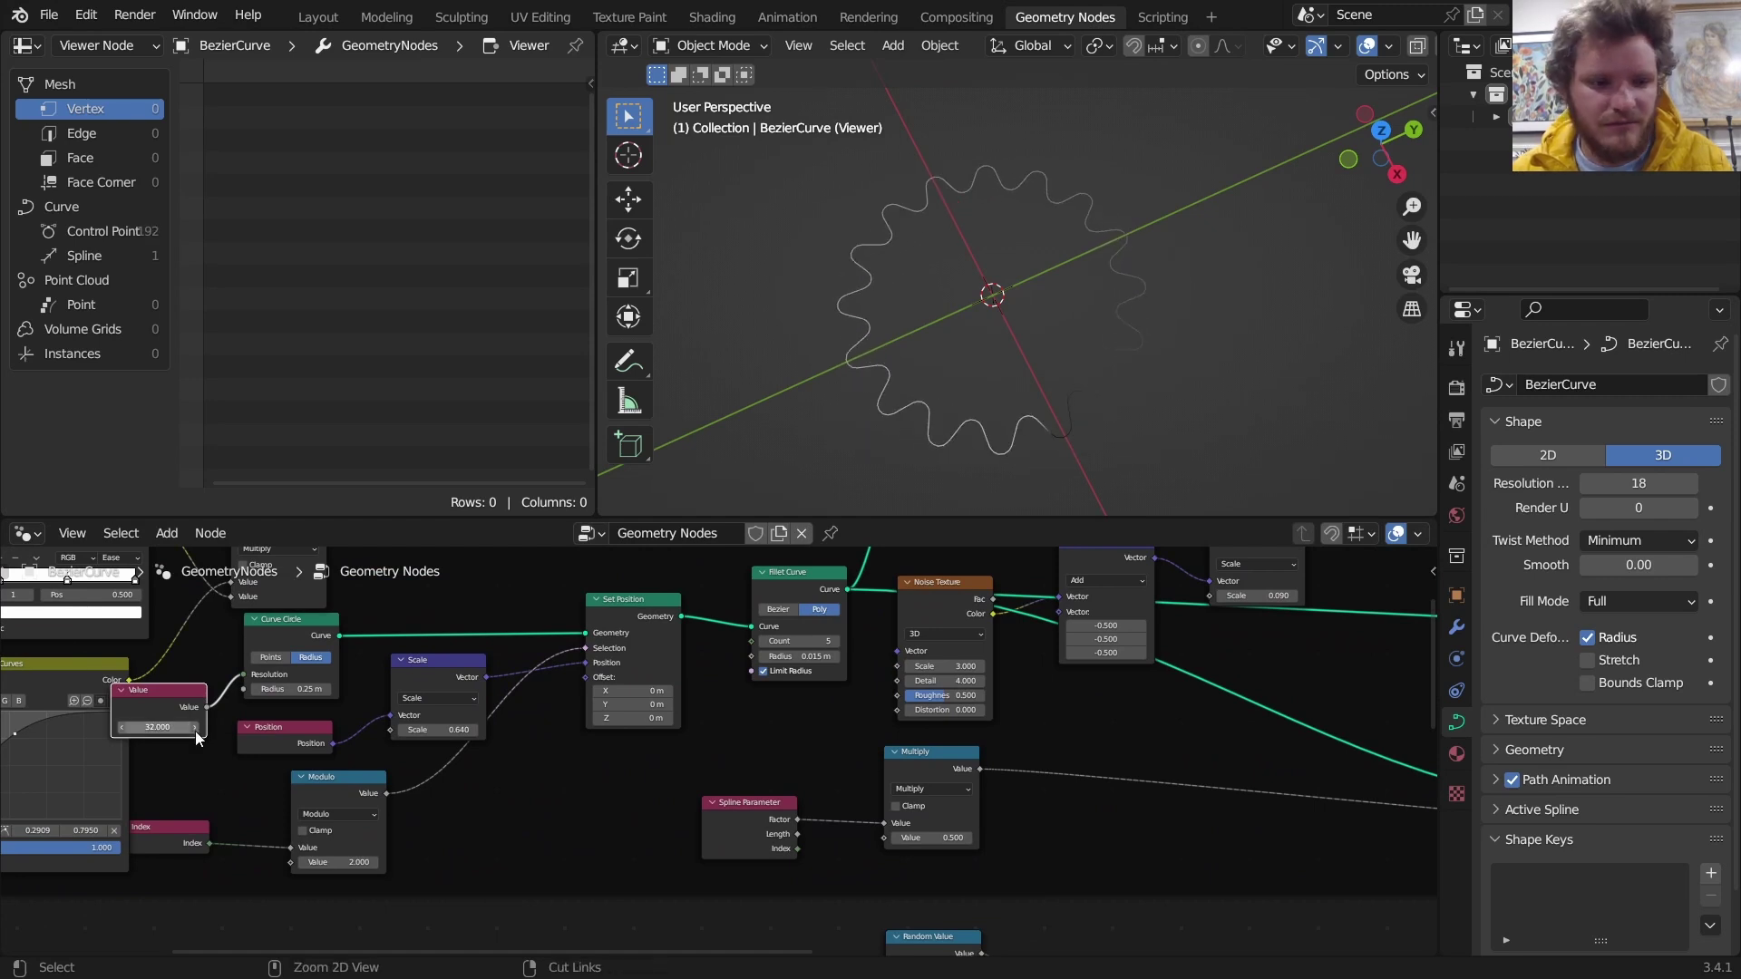
middle_click_drag(305, 720, 143, 698)
scroll(76, 692, "down", 2)
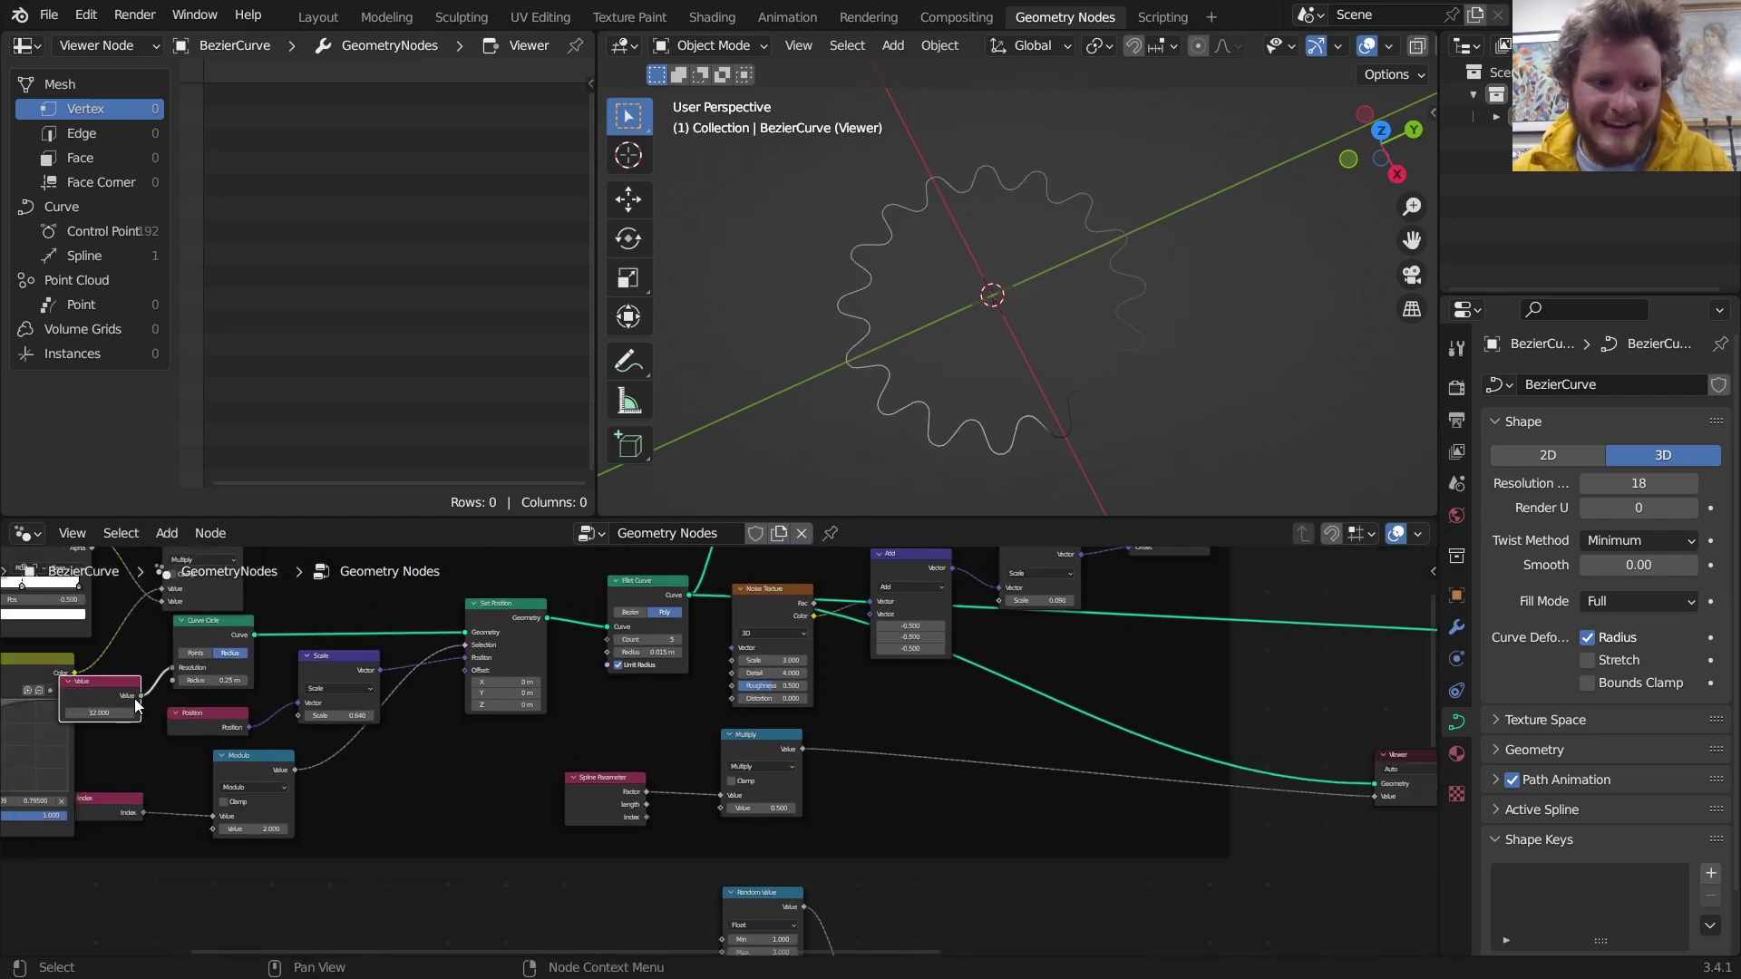
left_click_drag(141, 696, 726, 808)
Duplicate the Multiply node, insert the copy before the Viewer and set its operation to Fraction
left_click(738, 744)
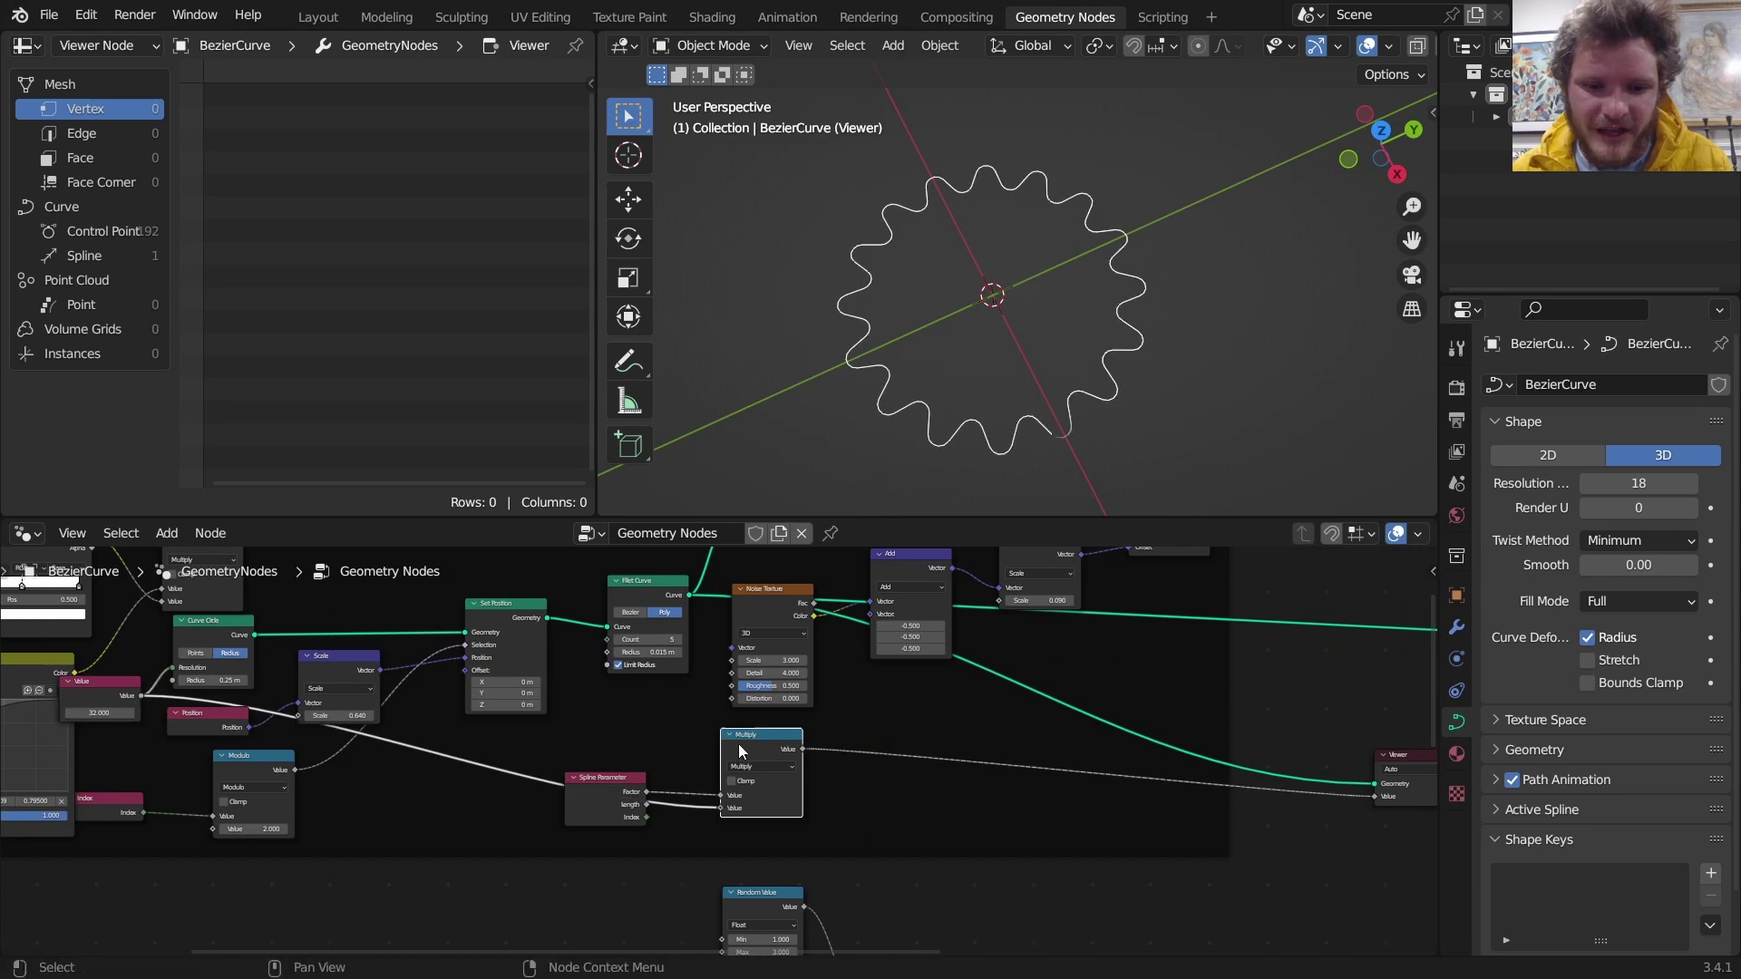
key("shift+d")
left_click(873, 749)
left_click(891, 770)
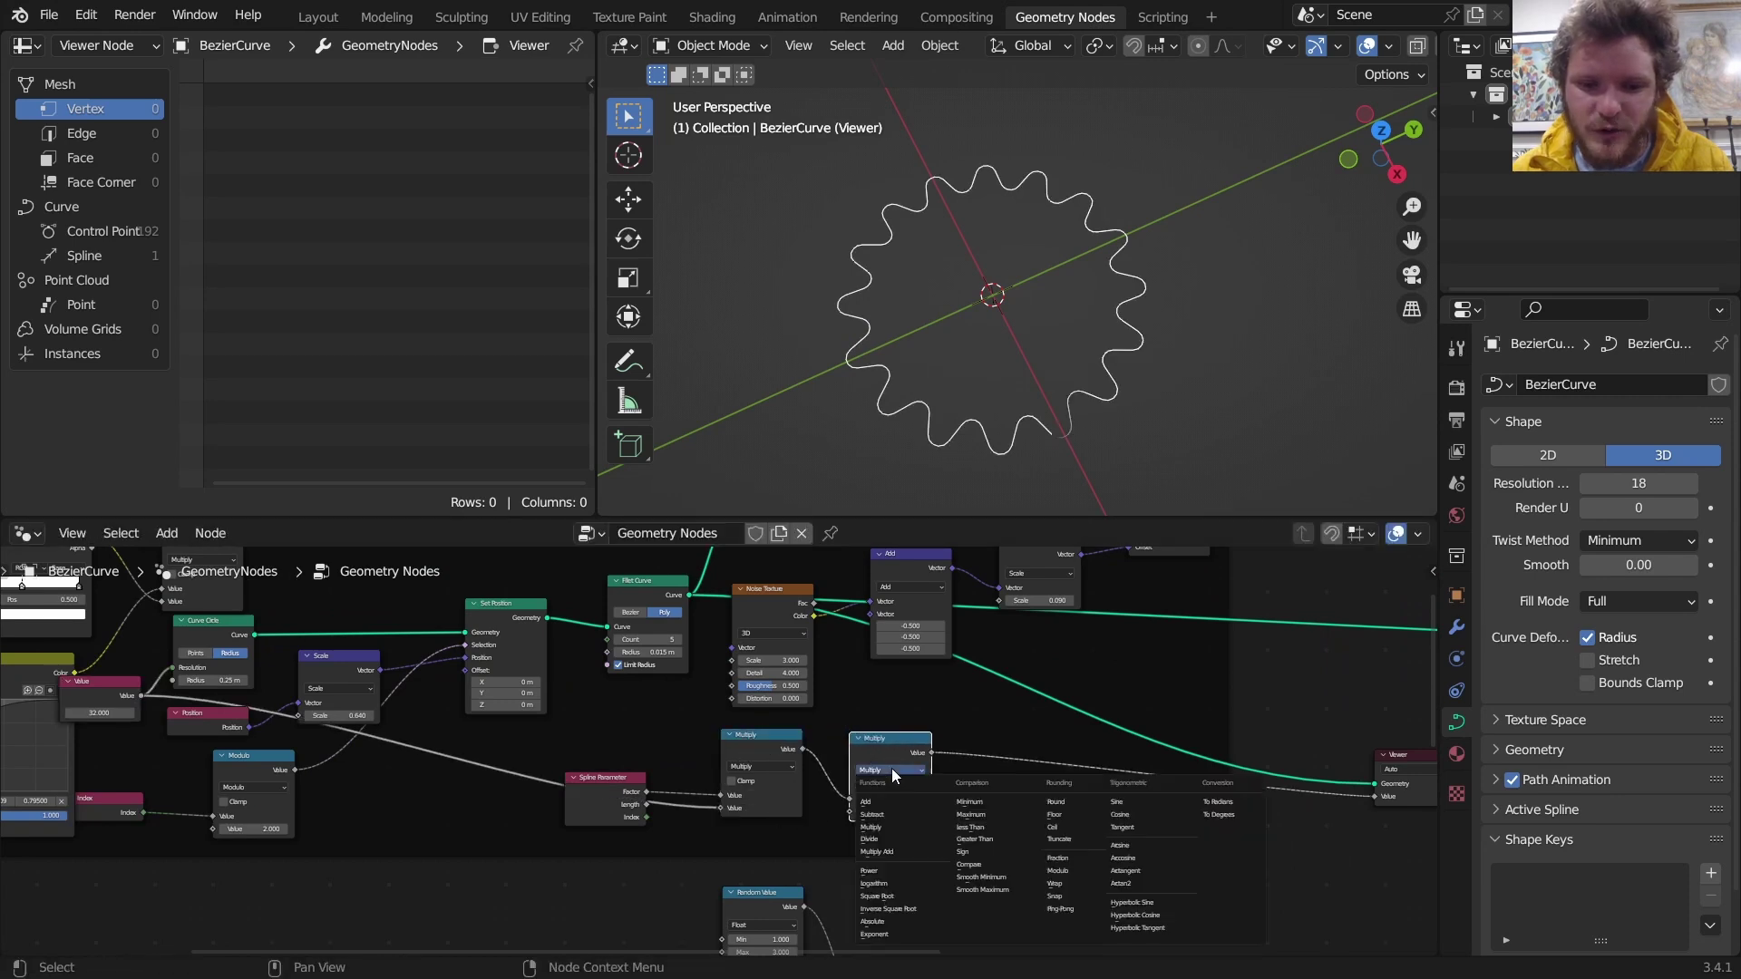
left_click(1077, 857)
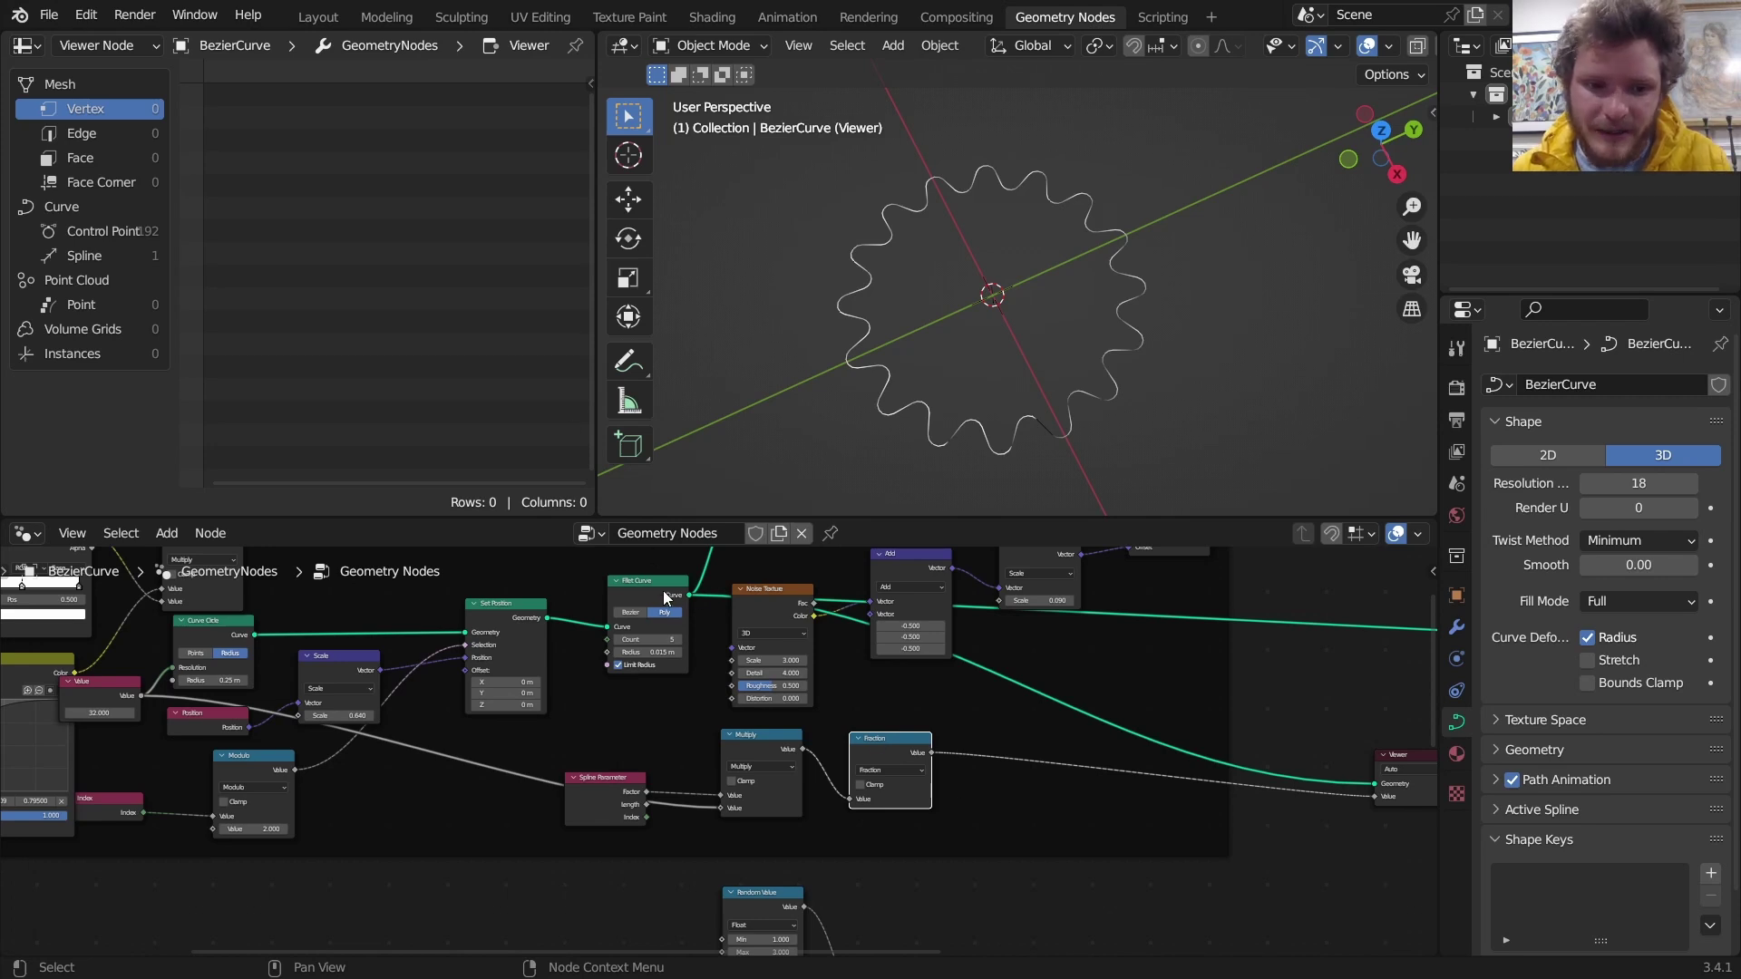
Add a reroute point across the Fillet Curve's output links
left_click_drag(662, 590, 624, 591)
middle_click_drag(623, 591, 594, 698)
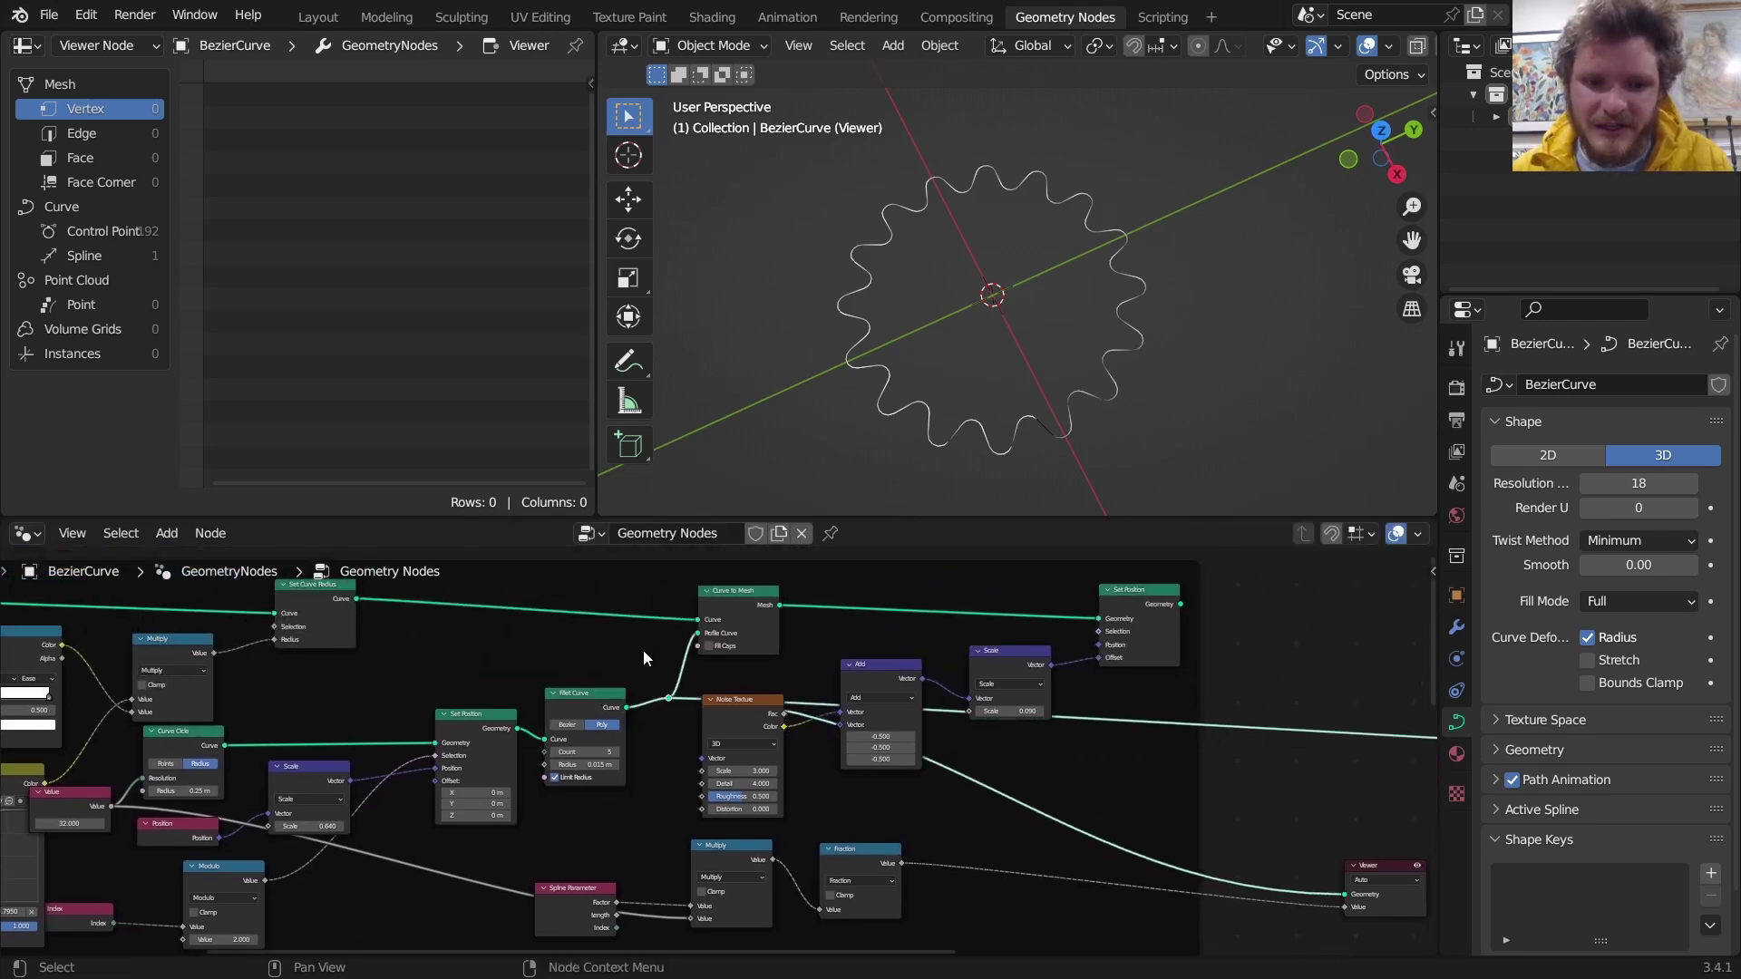
Move the Curve to Mesh and Noise Texture nodes aside and insert a Resample Curve node after the Fillet Curve
left_click_drag(720, 640, 833, 624)
left_click_drag(730, 716, 785, 730)
key("shift+a")
left_click(567, 445)
type("res")
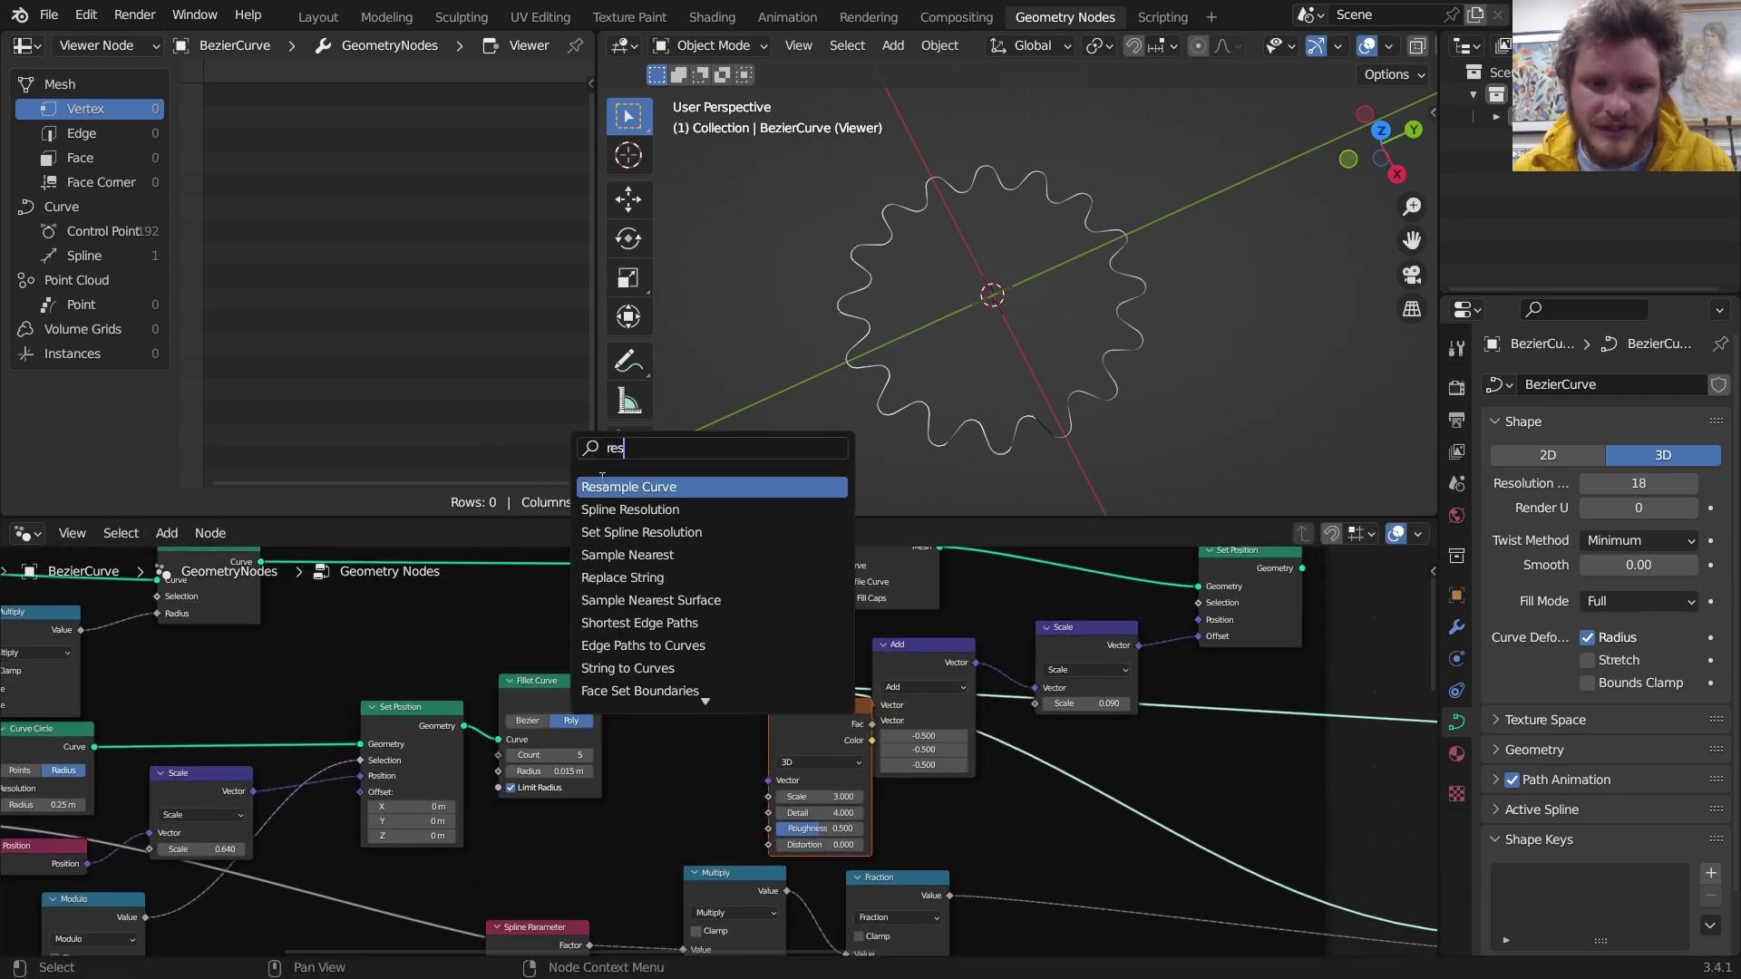
key("Return")
left_click(694, 710)
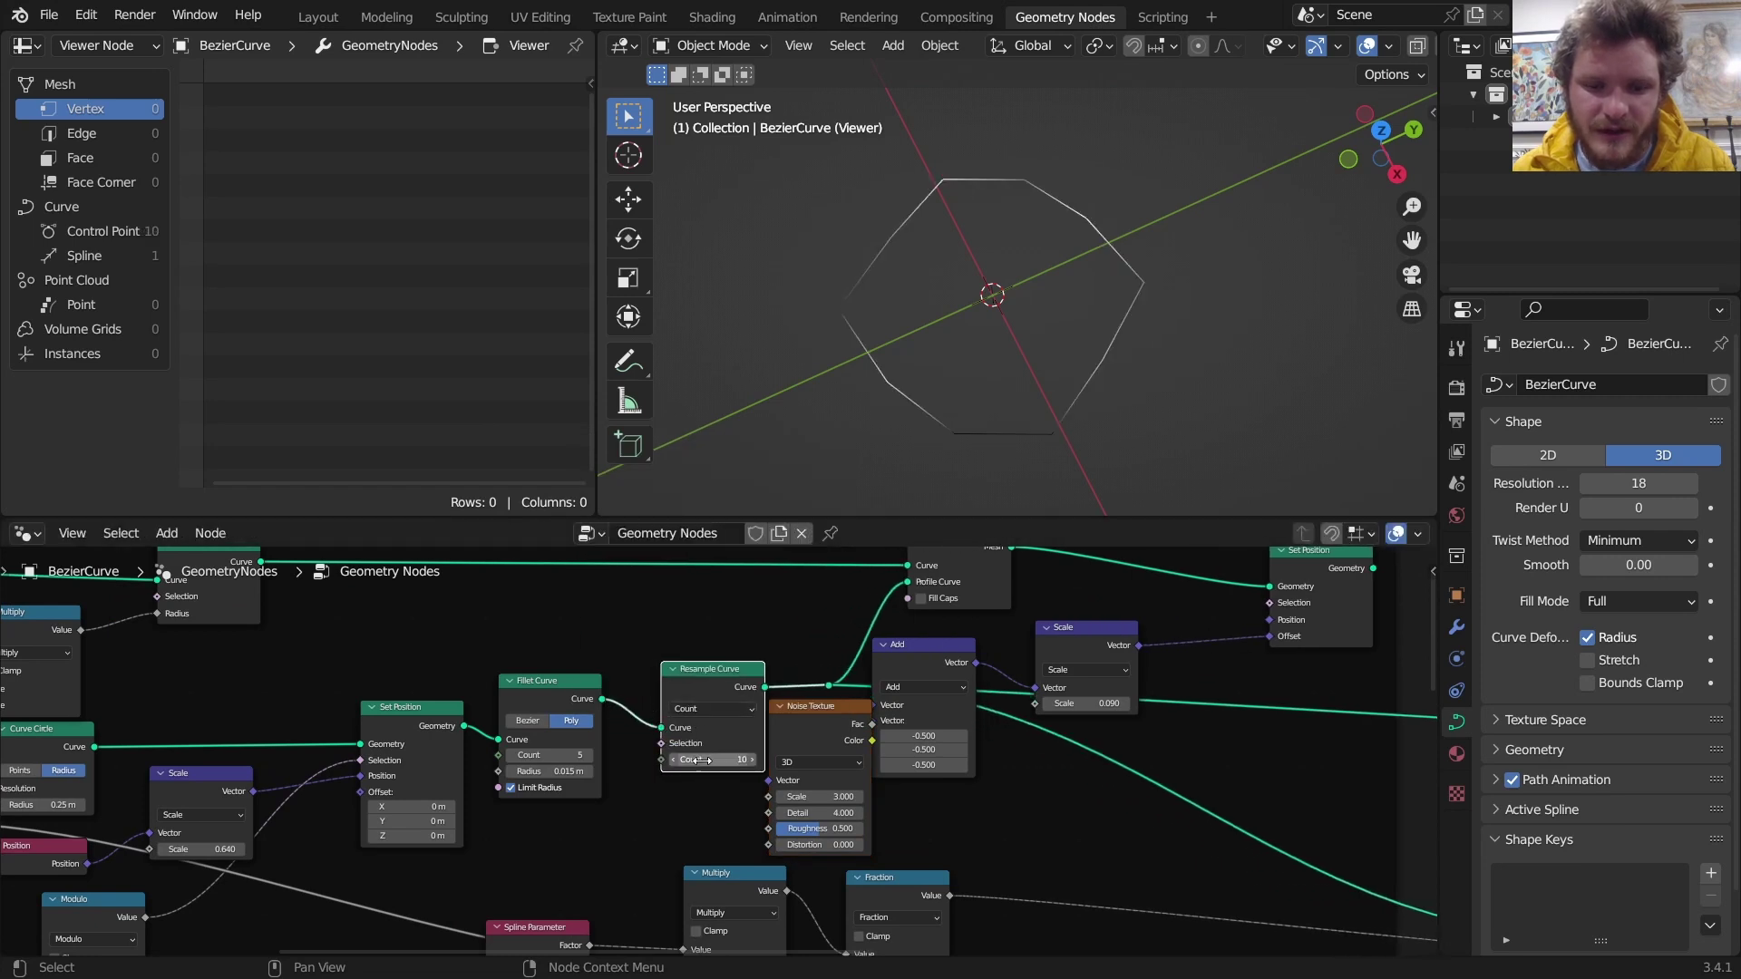
Set the Resample Curve's Count to 1000 and inspect the profile curve
left_click_drag(703, 761, 702, 760)
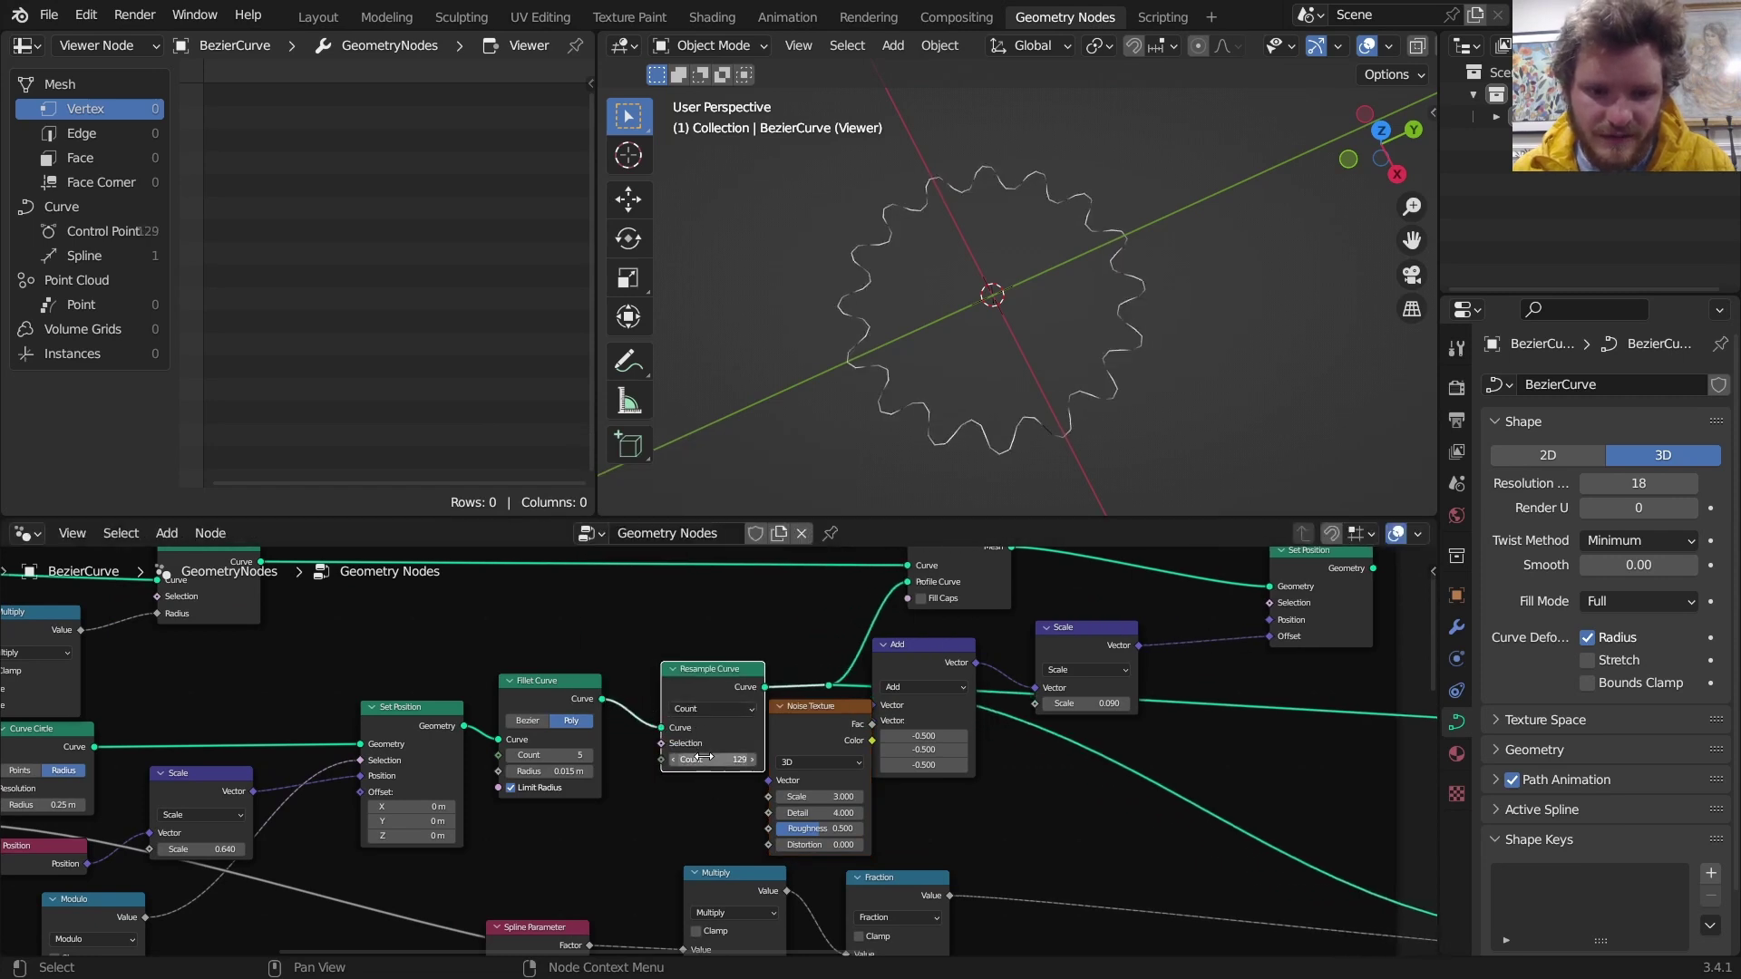
left_click(704, 758)
key("Return")
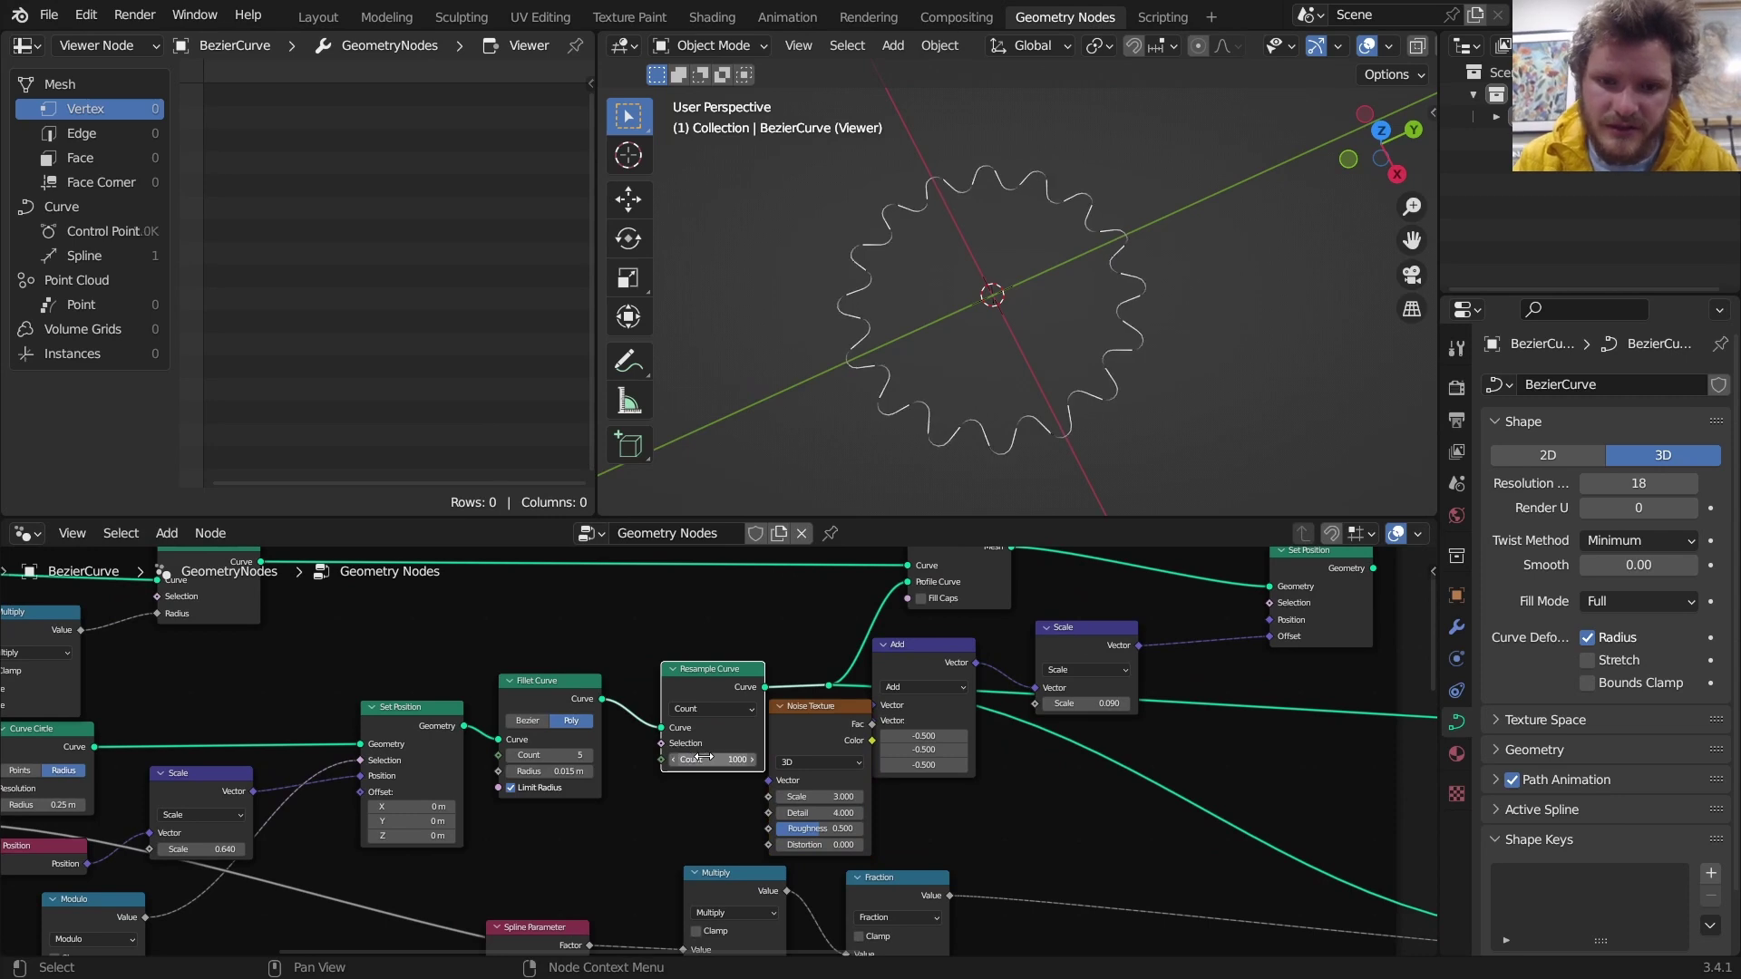
scroll(1124, 344, "up", 5)
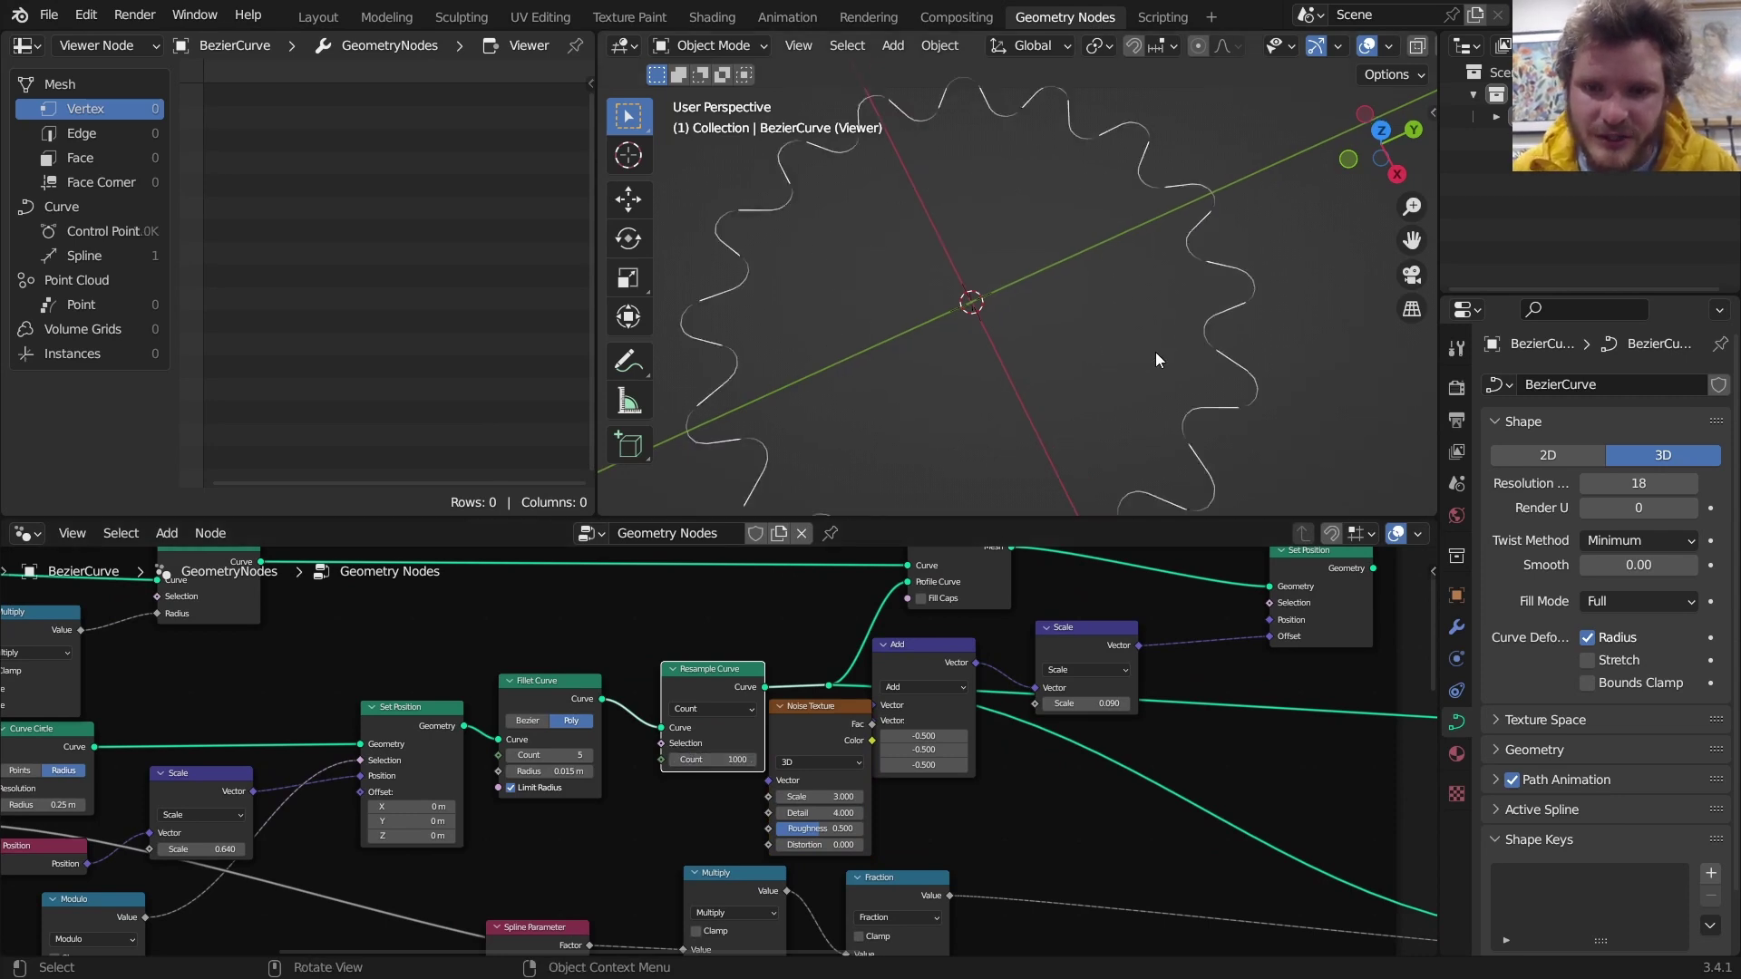
scroll(1192, 317, "down", 2)
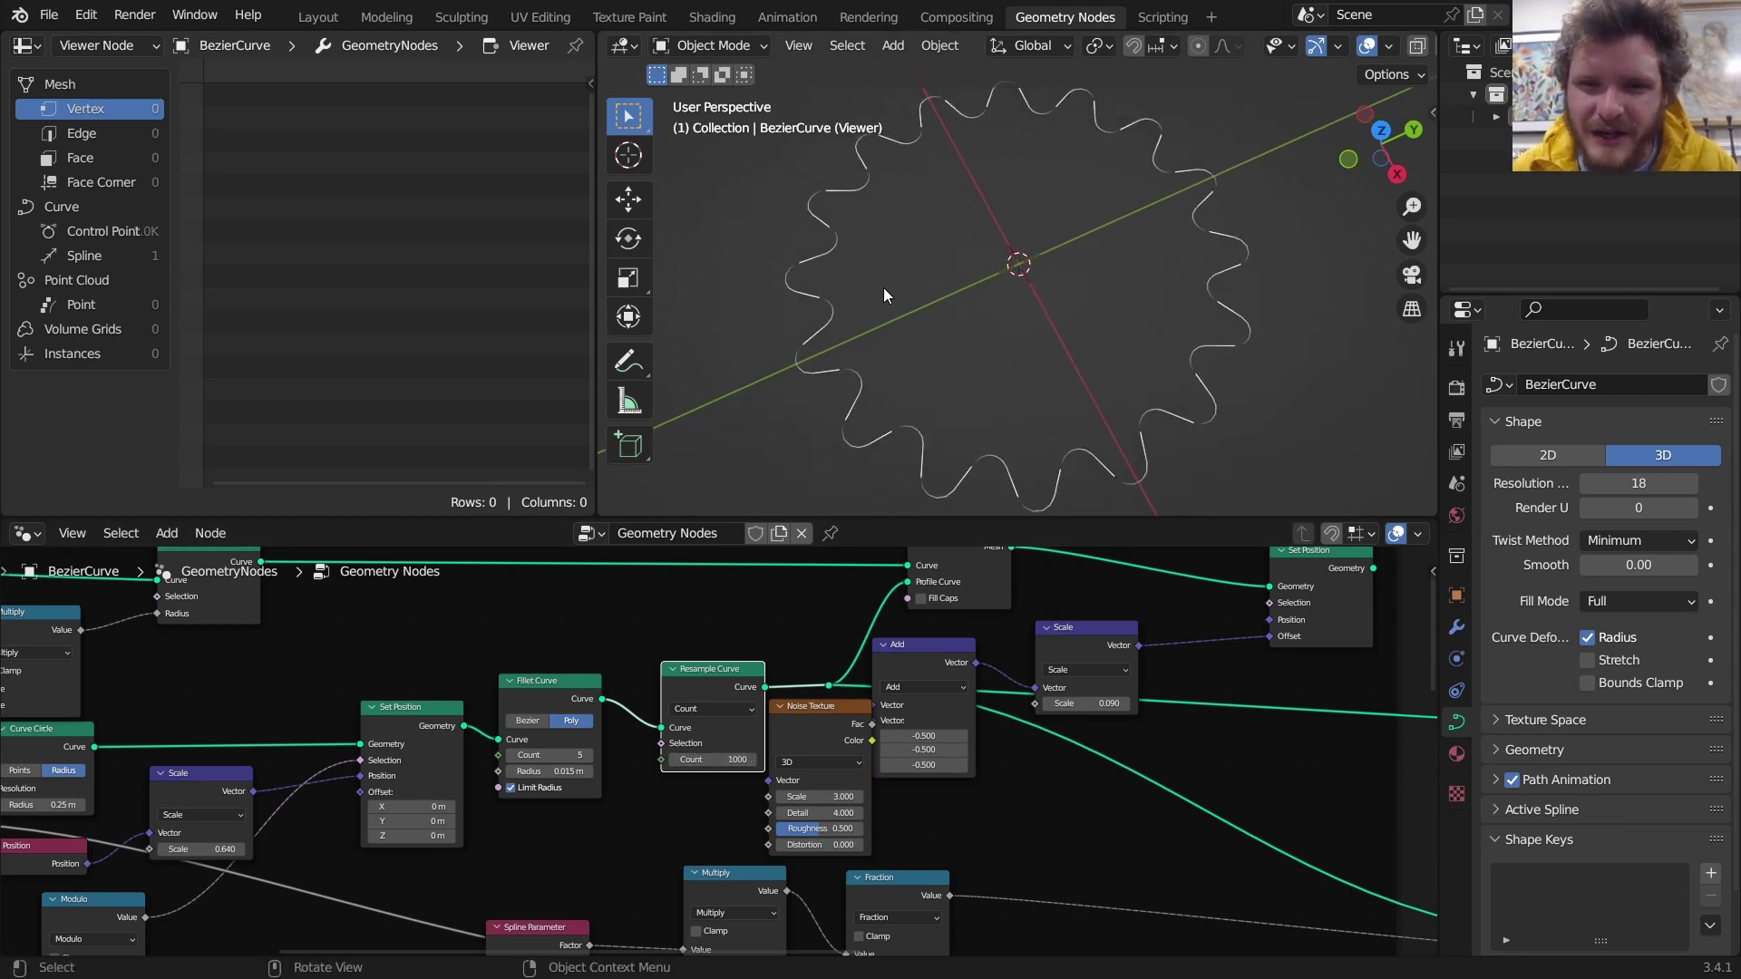
Insert a ColorRamp node between the Fraction node and the Viewer
middle_click_drag(1066, 845, 737, 710)
scroll(675, 742, "up", 4)
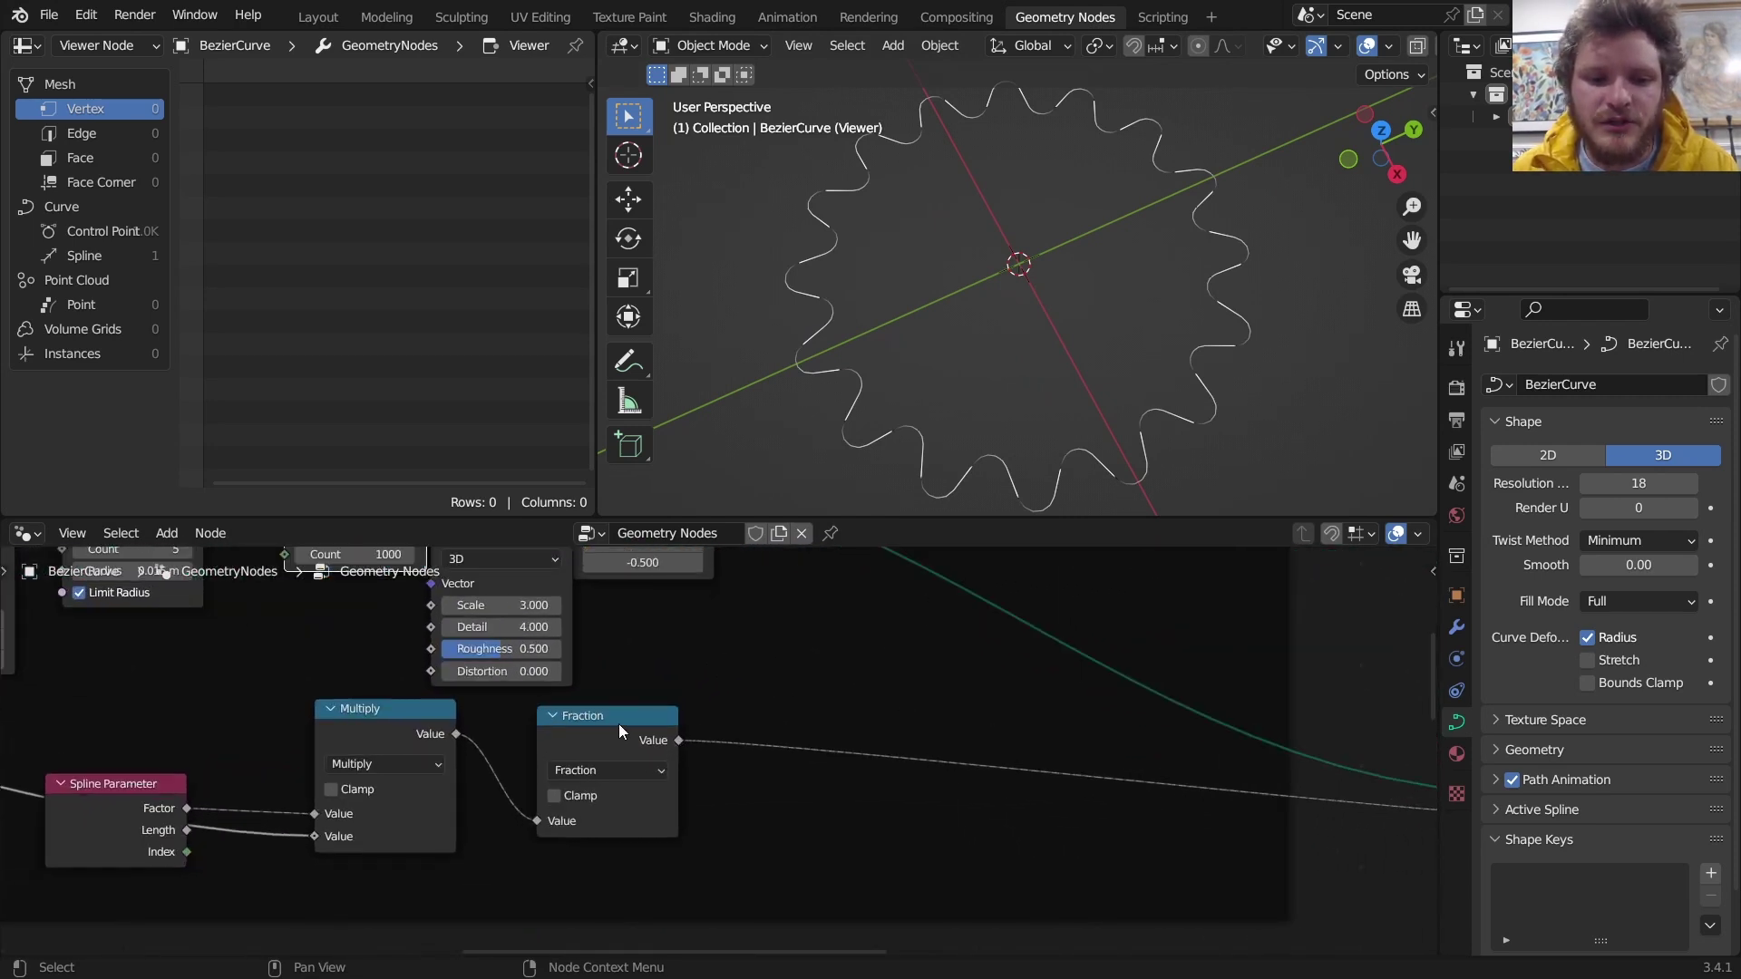
key("shift+a")
left_click(706, 446)
type("colo")
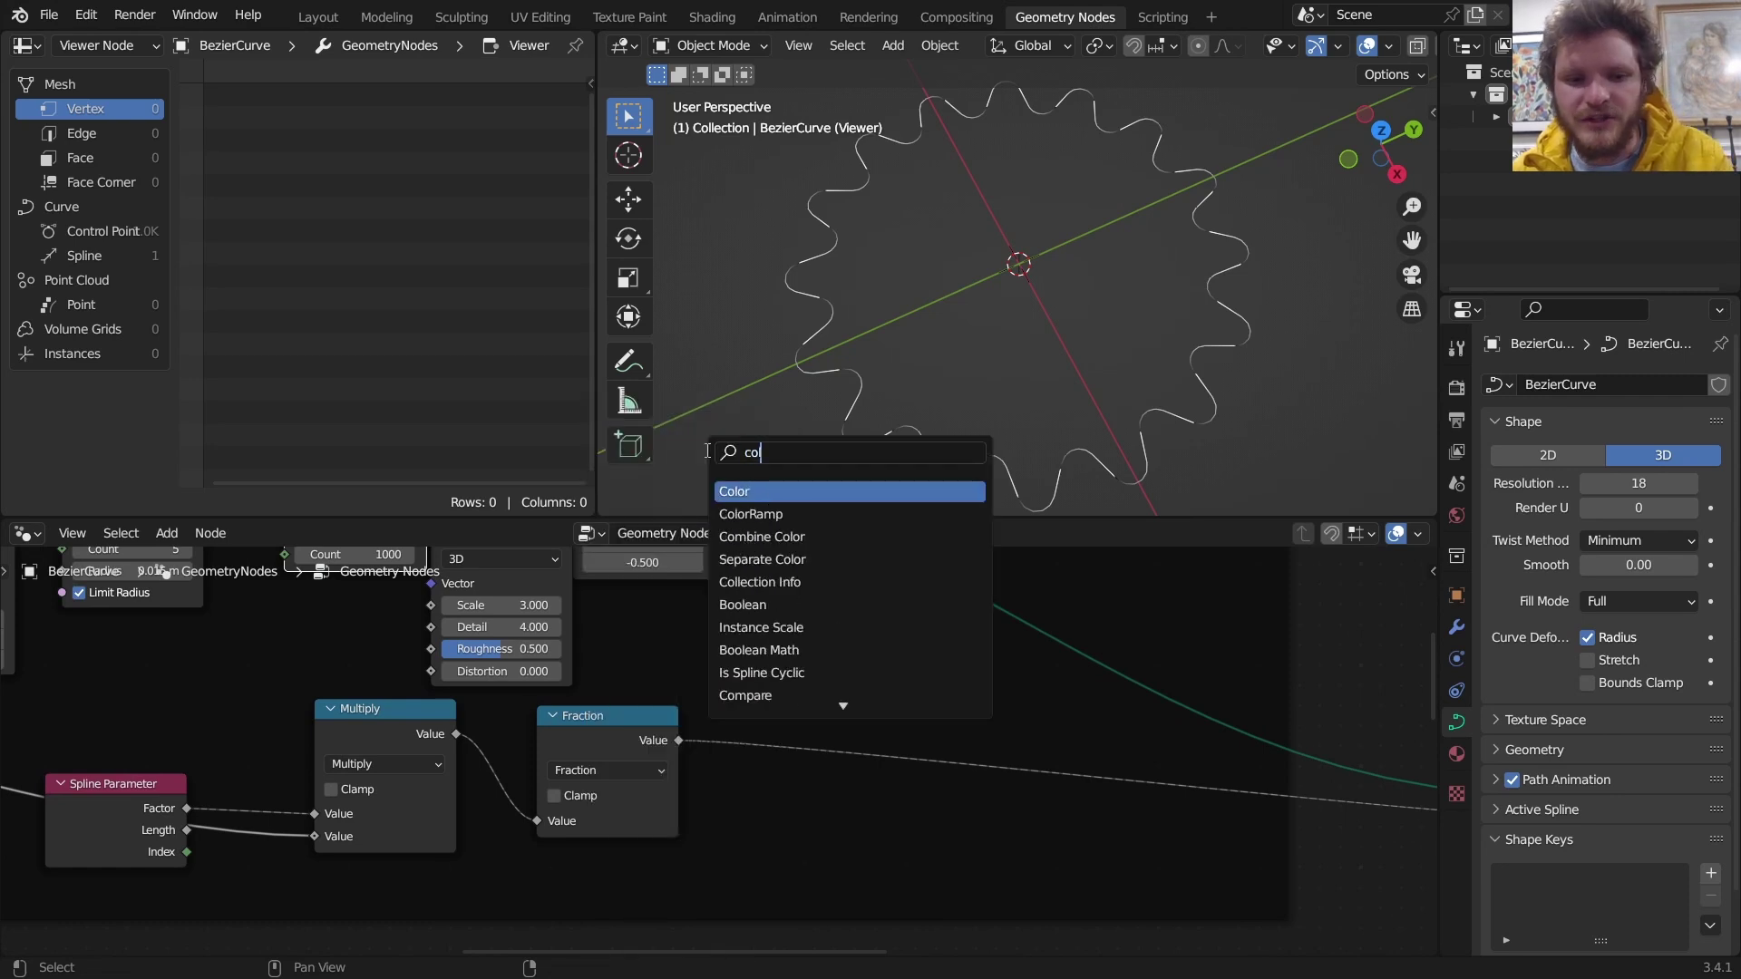
left_click(751, 514)
left_click(853, 774)
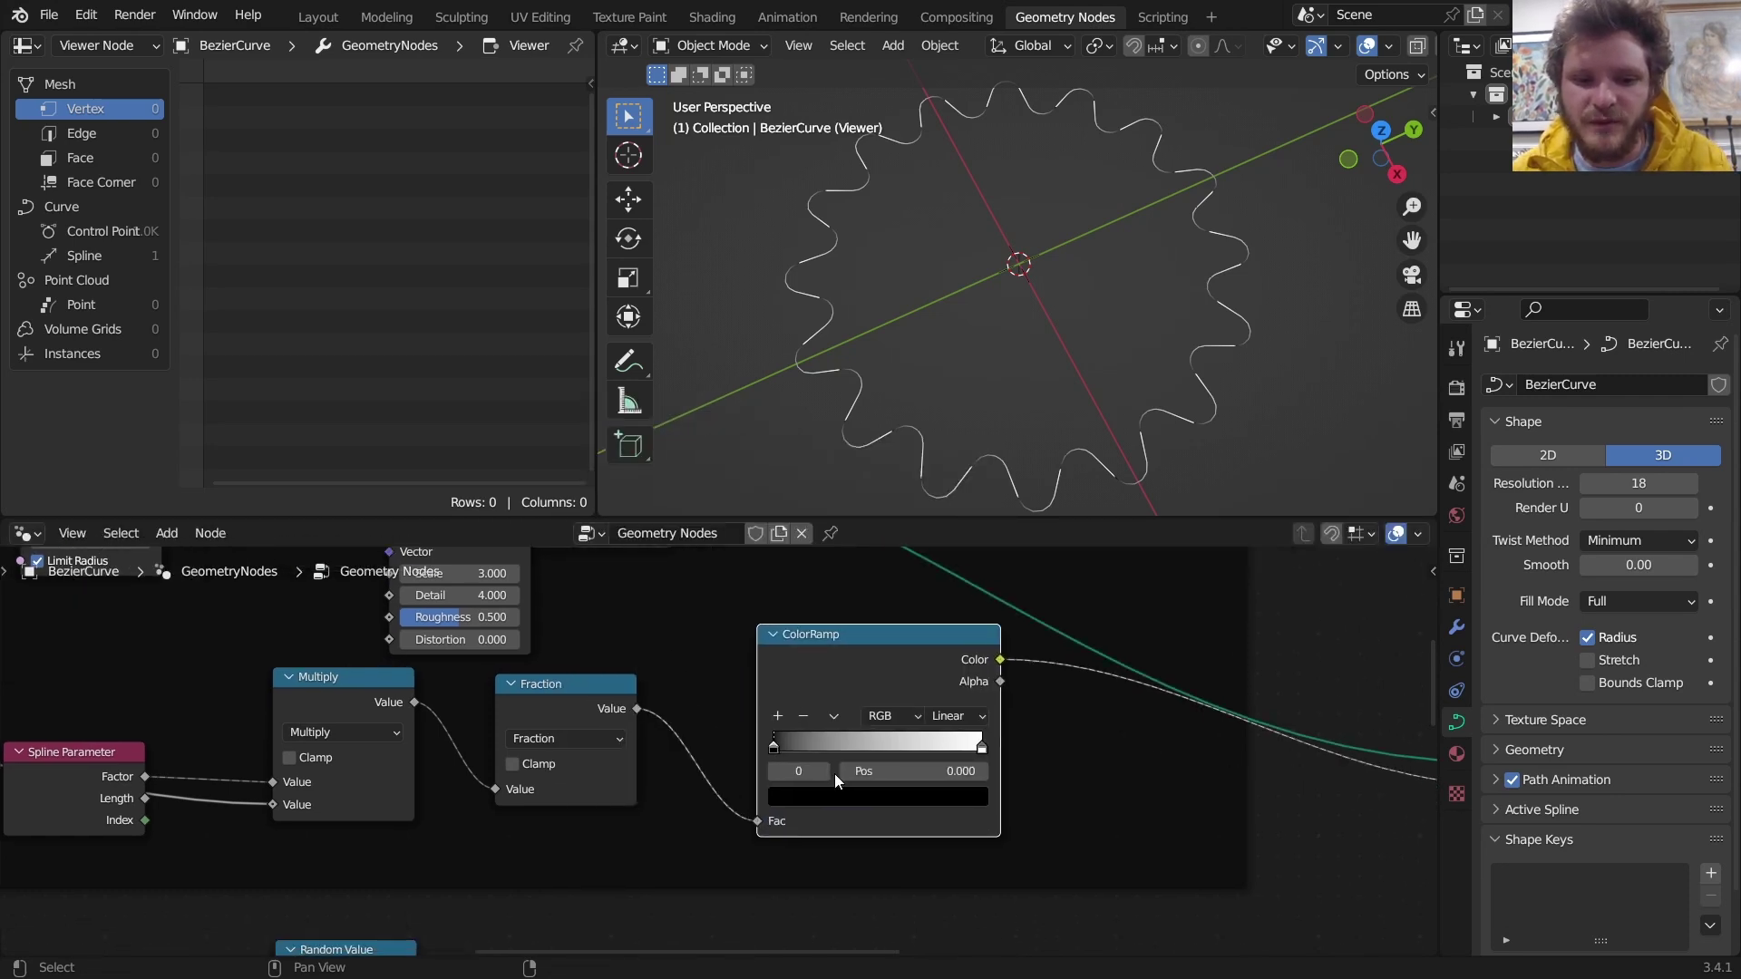
Colour the ColorRamp black at both ends, with a white stop at position 0.5
left_click(918, 795)
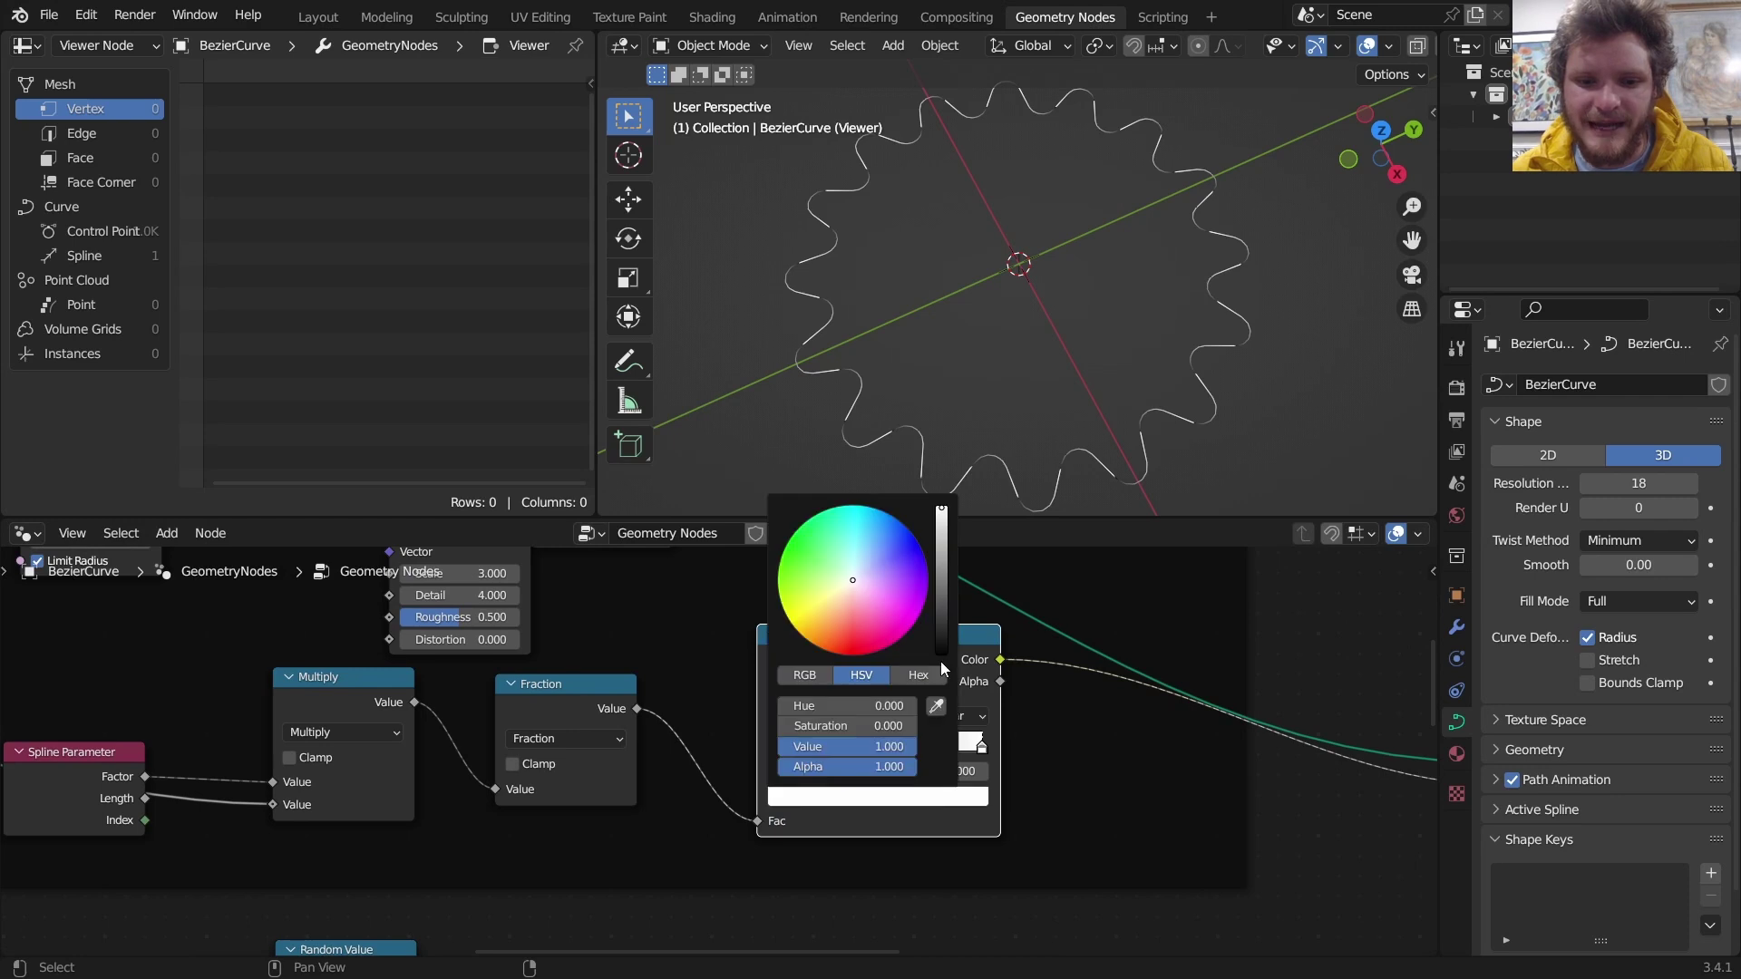
left_click(936, 659)
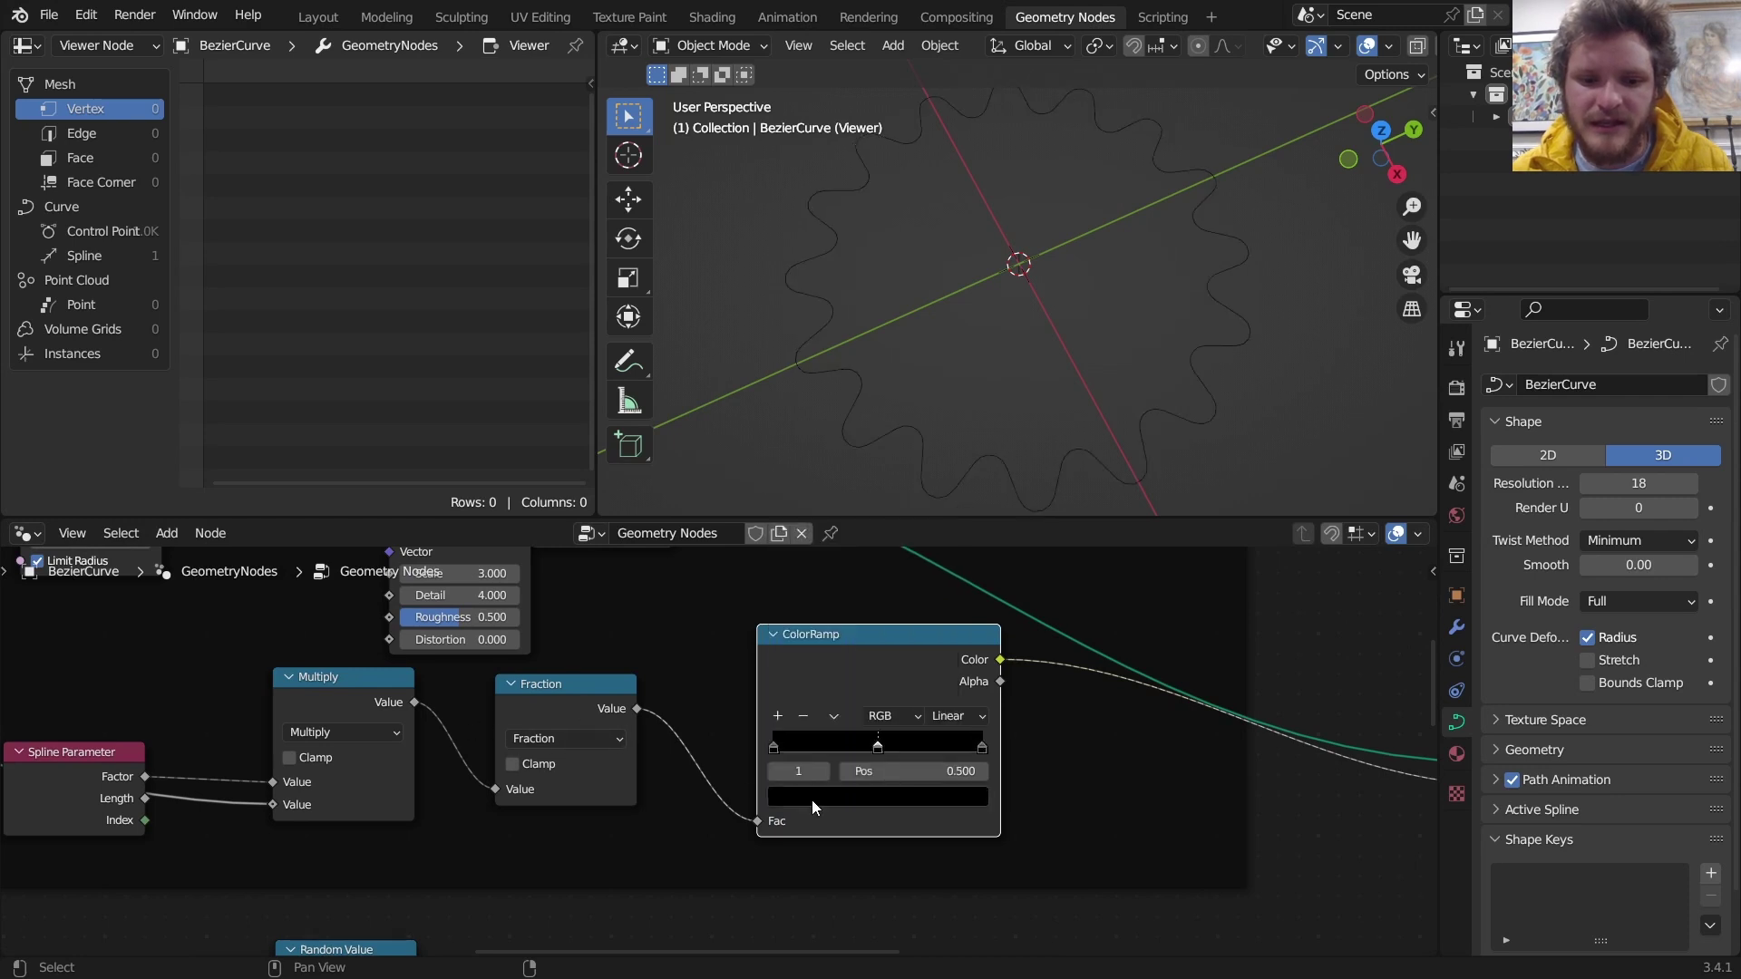
left_click(812, 800)
left_click_drag(948, 573, 941, 506)
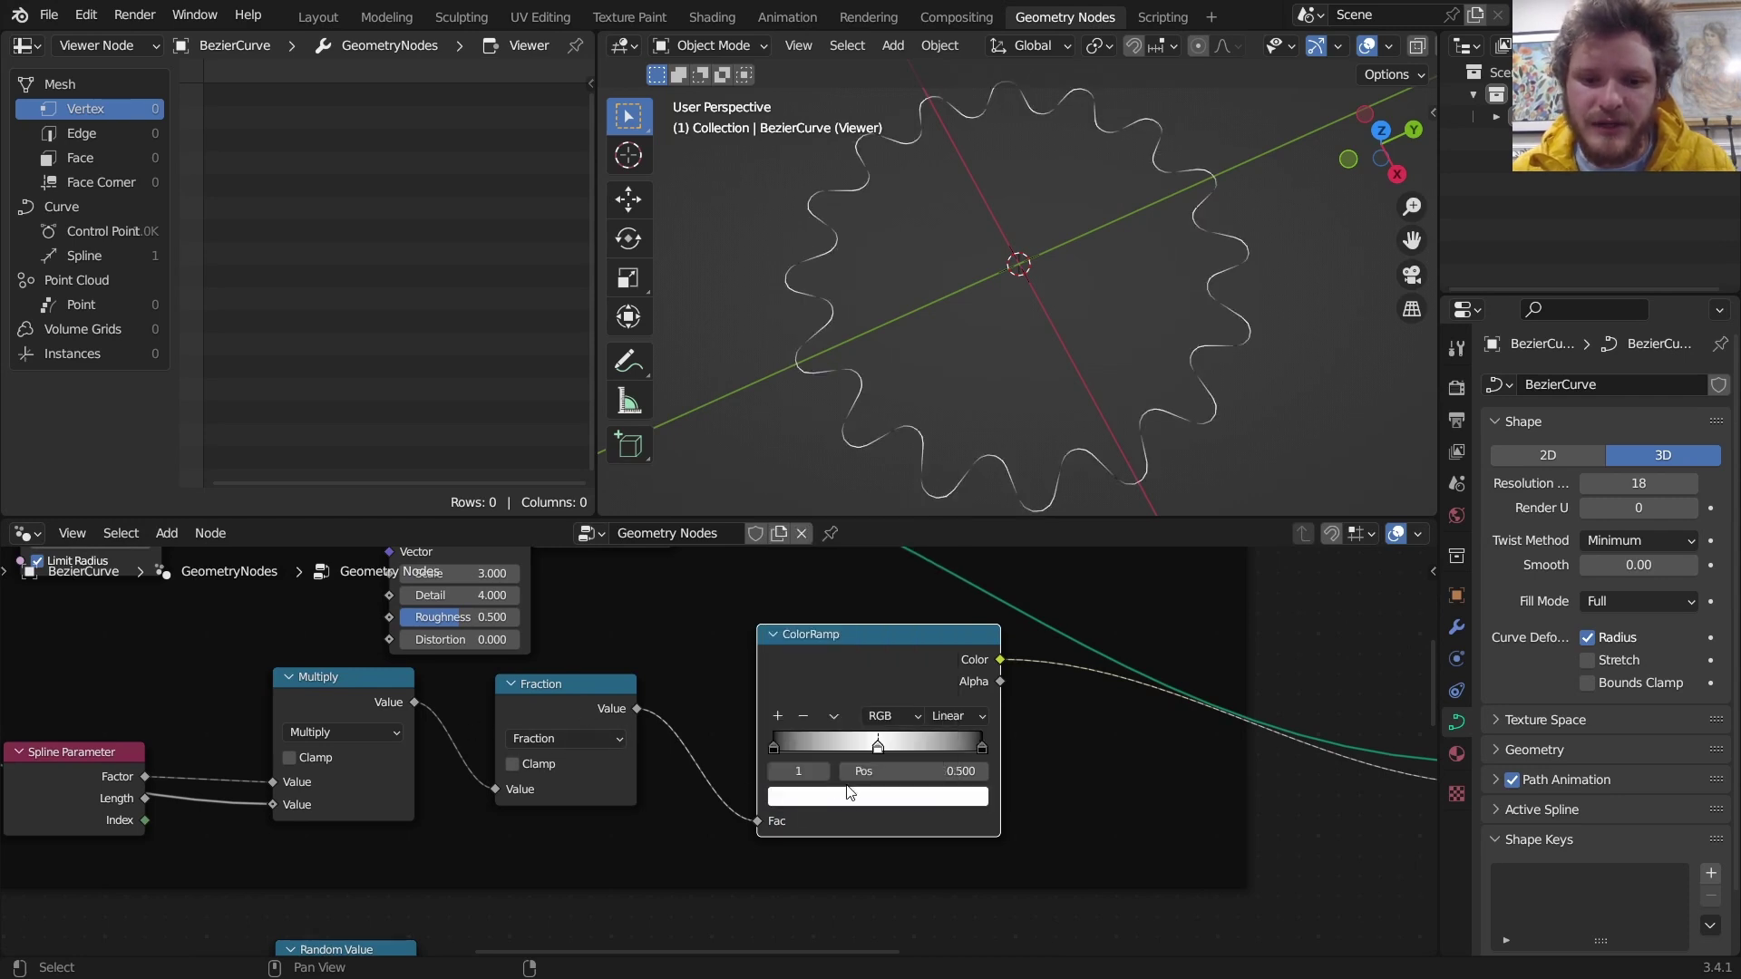
Narrow the ColorRamp's white band by setting the last black stop to 0.6 and the first to 0.4
left_click(824, 771)
left_click(942, 772)
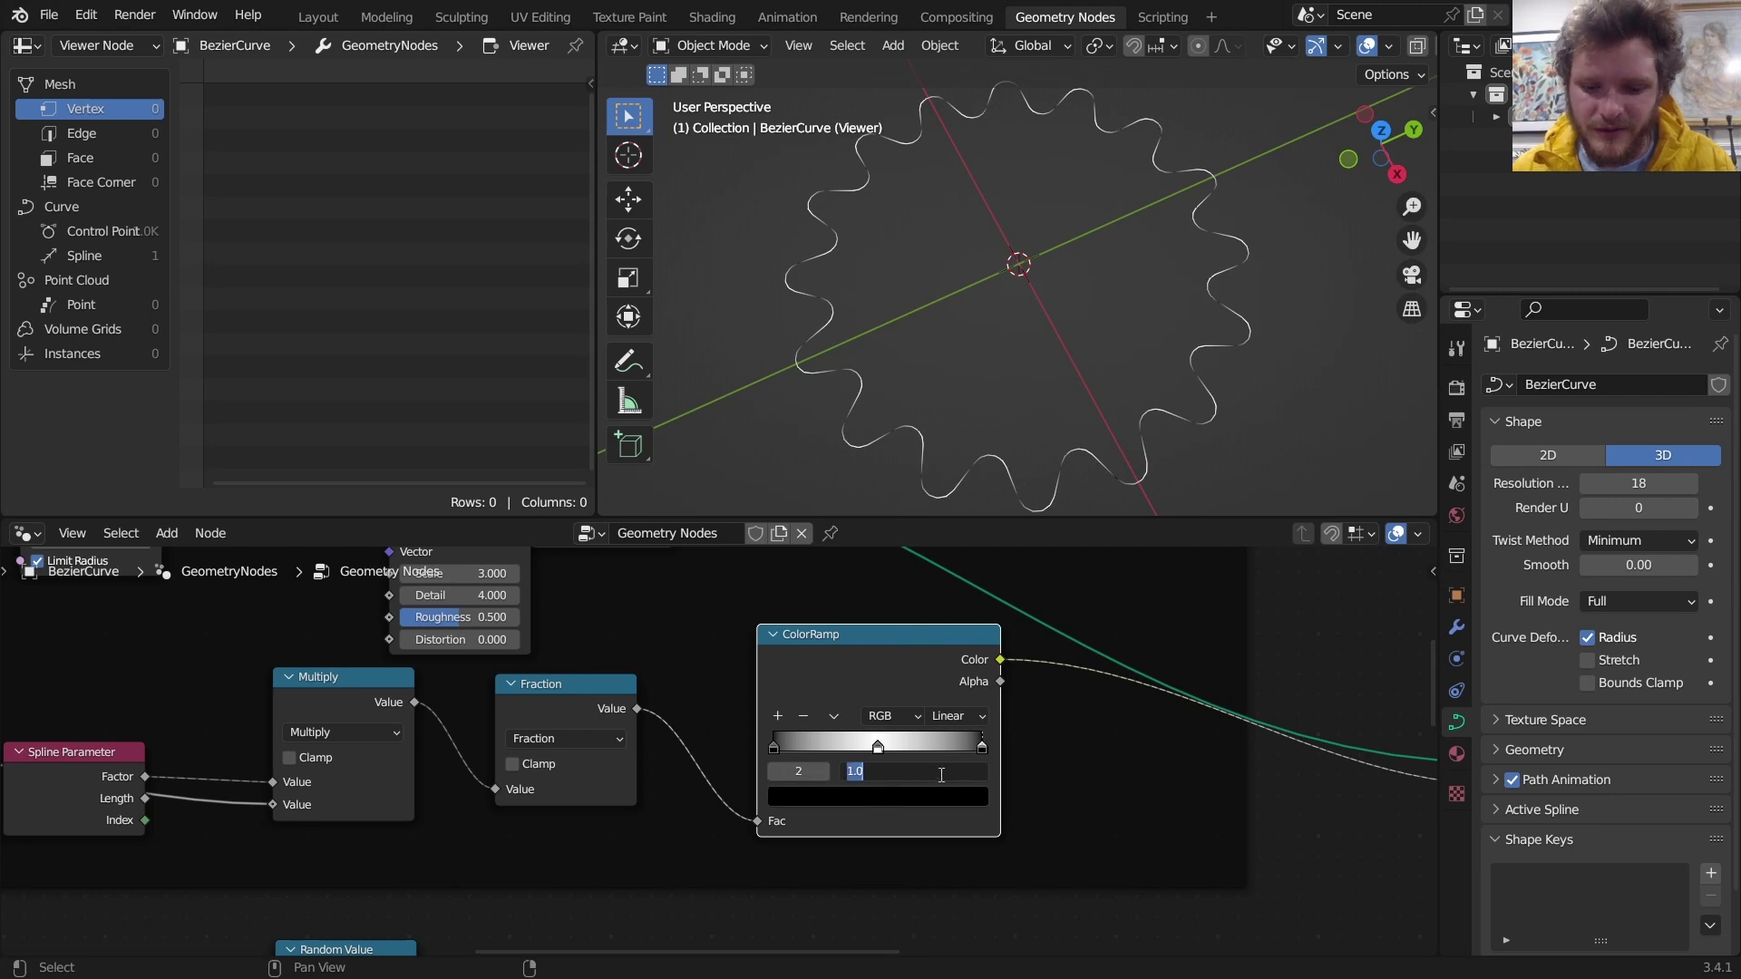
type("0.6")
key("Return")
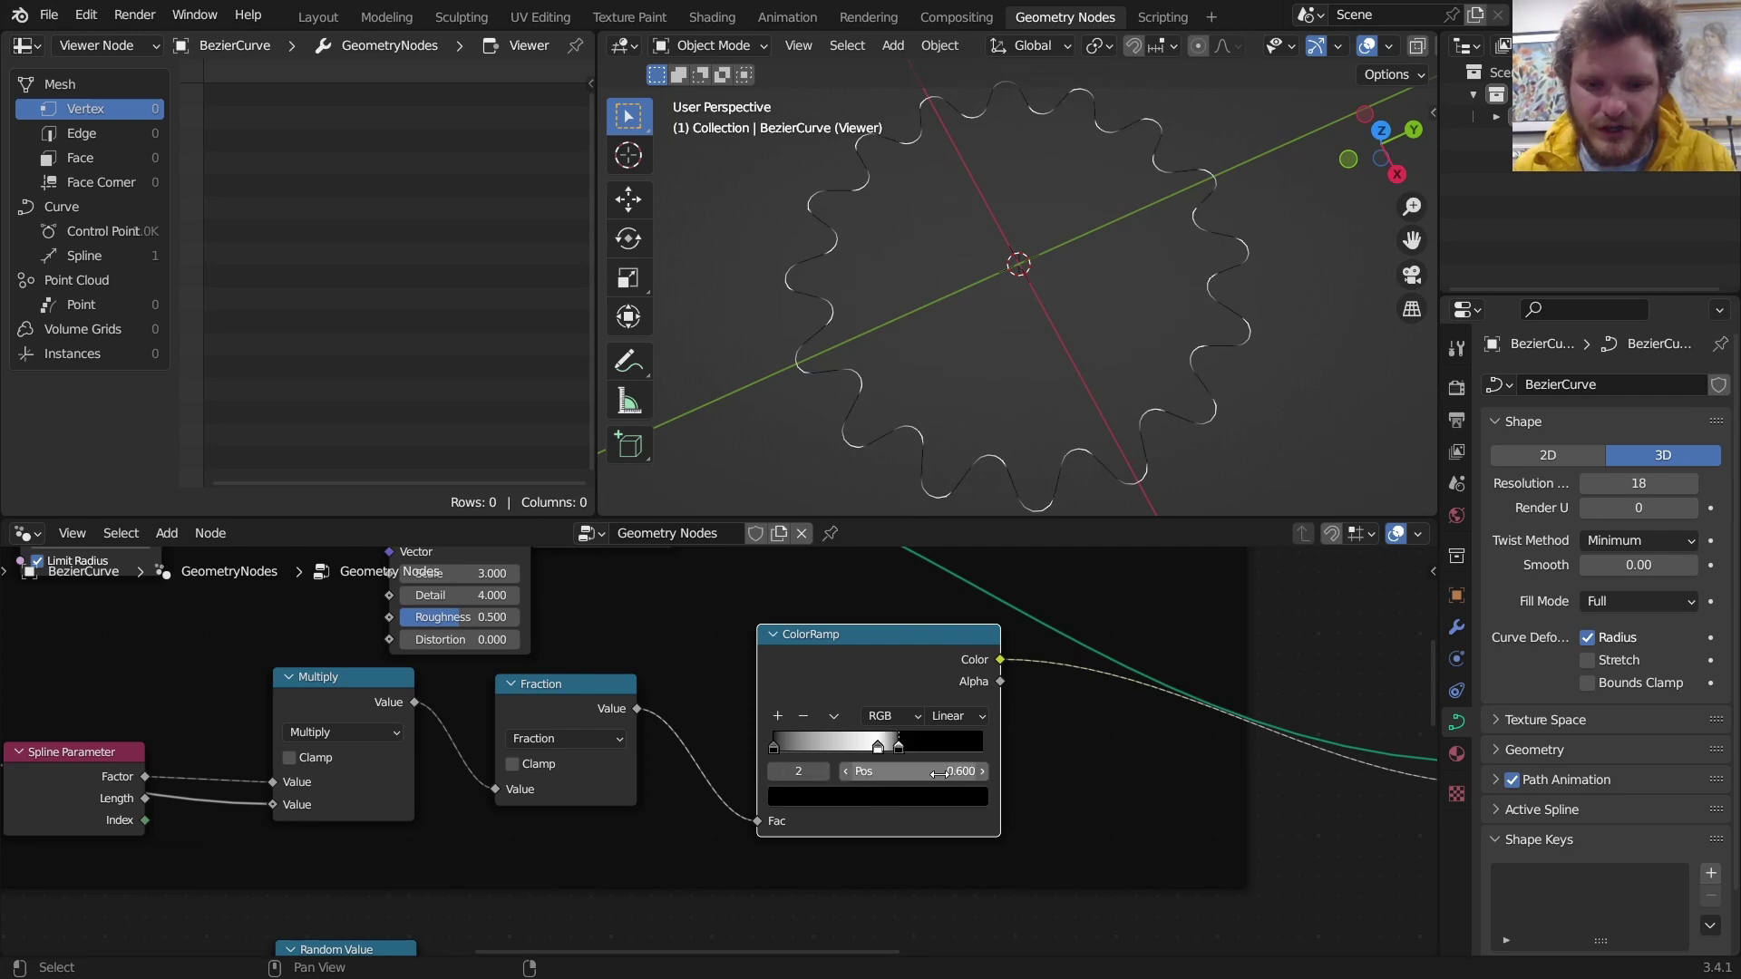
left_click(777, 770)
left_click(777, 771)
left_click_drag(893, 770, 907, 770)
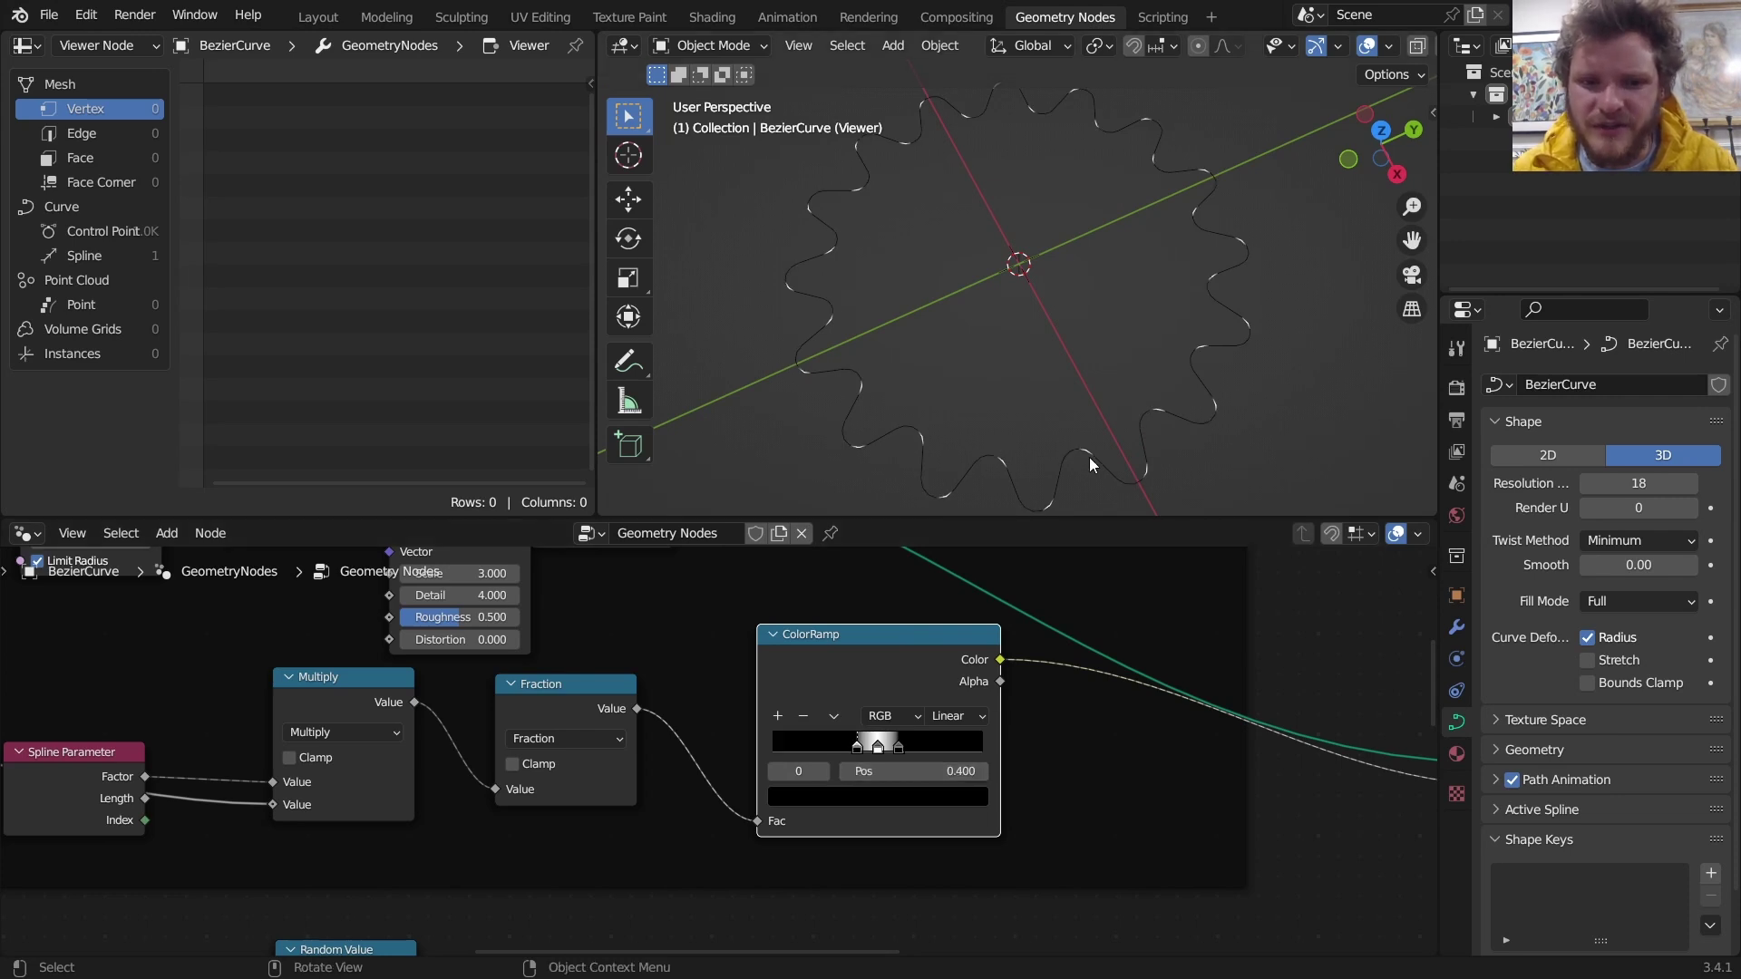
Duplicate the Multiply node onto the Value node's link into it, and make the copy a Divide by 2
scroll(415, 767, "down", 3)
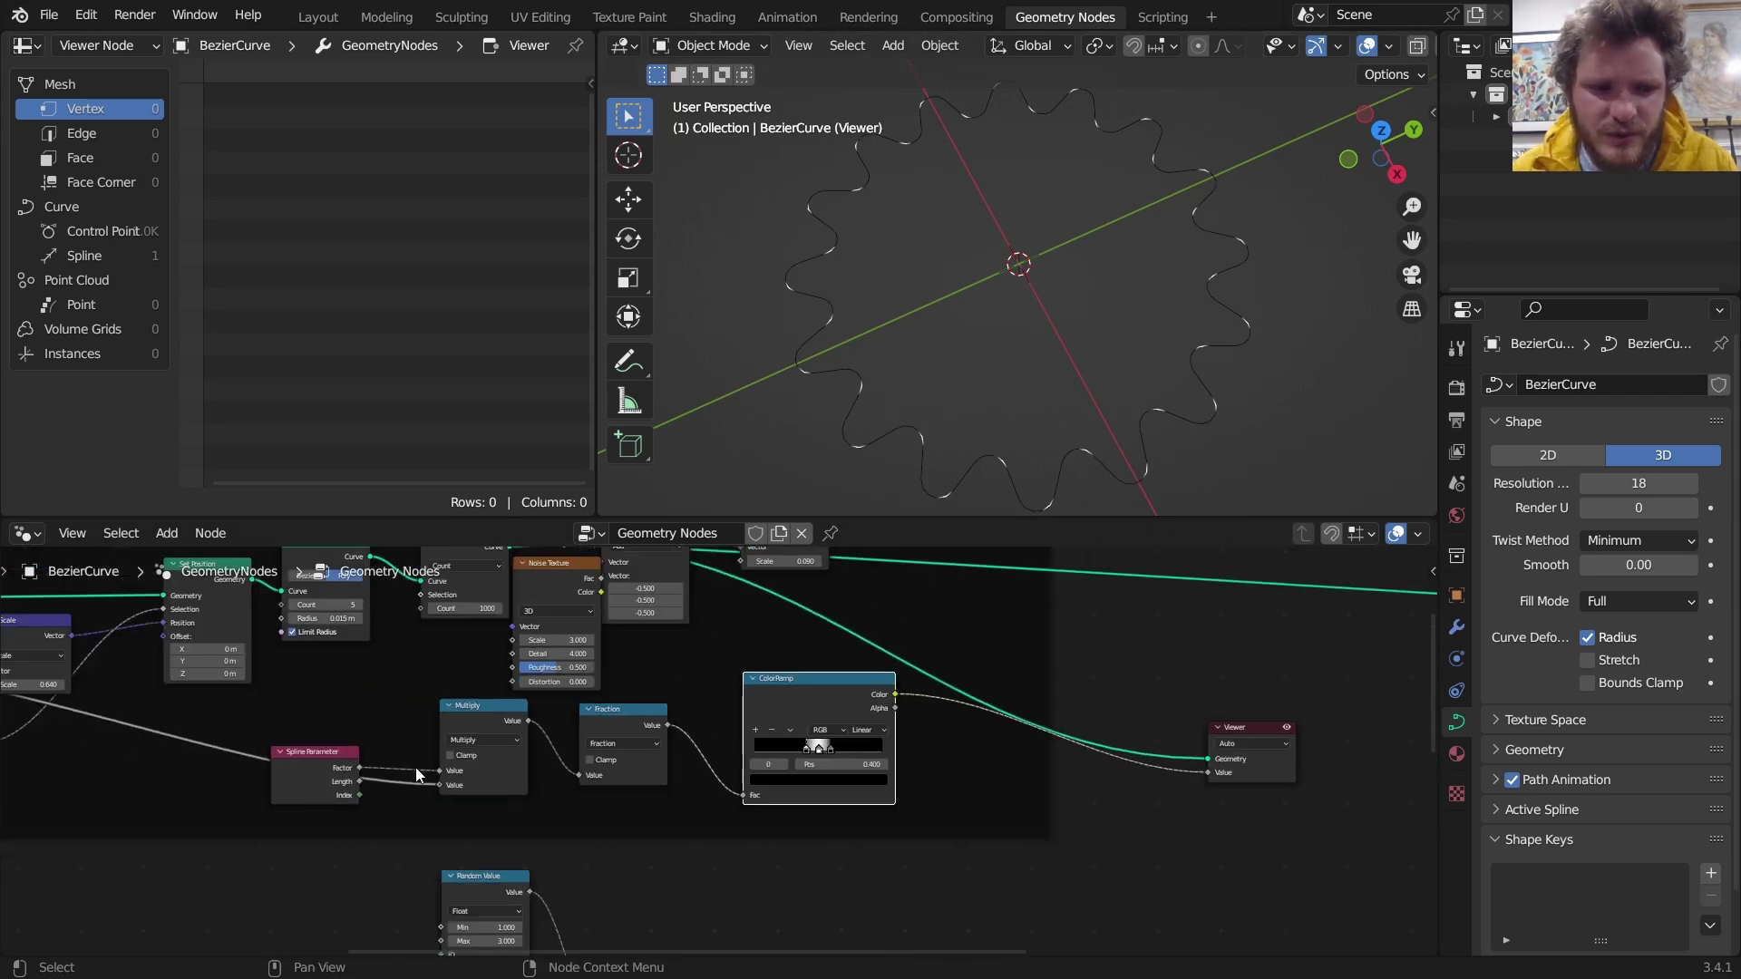
middle_click_drag(415, 767, 714, 778)
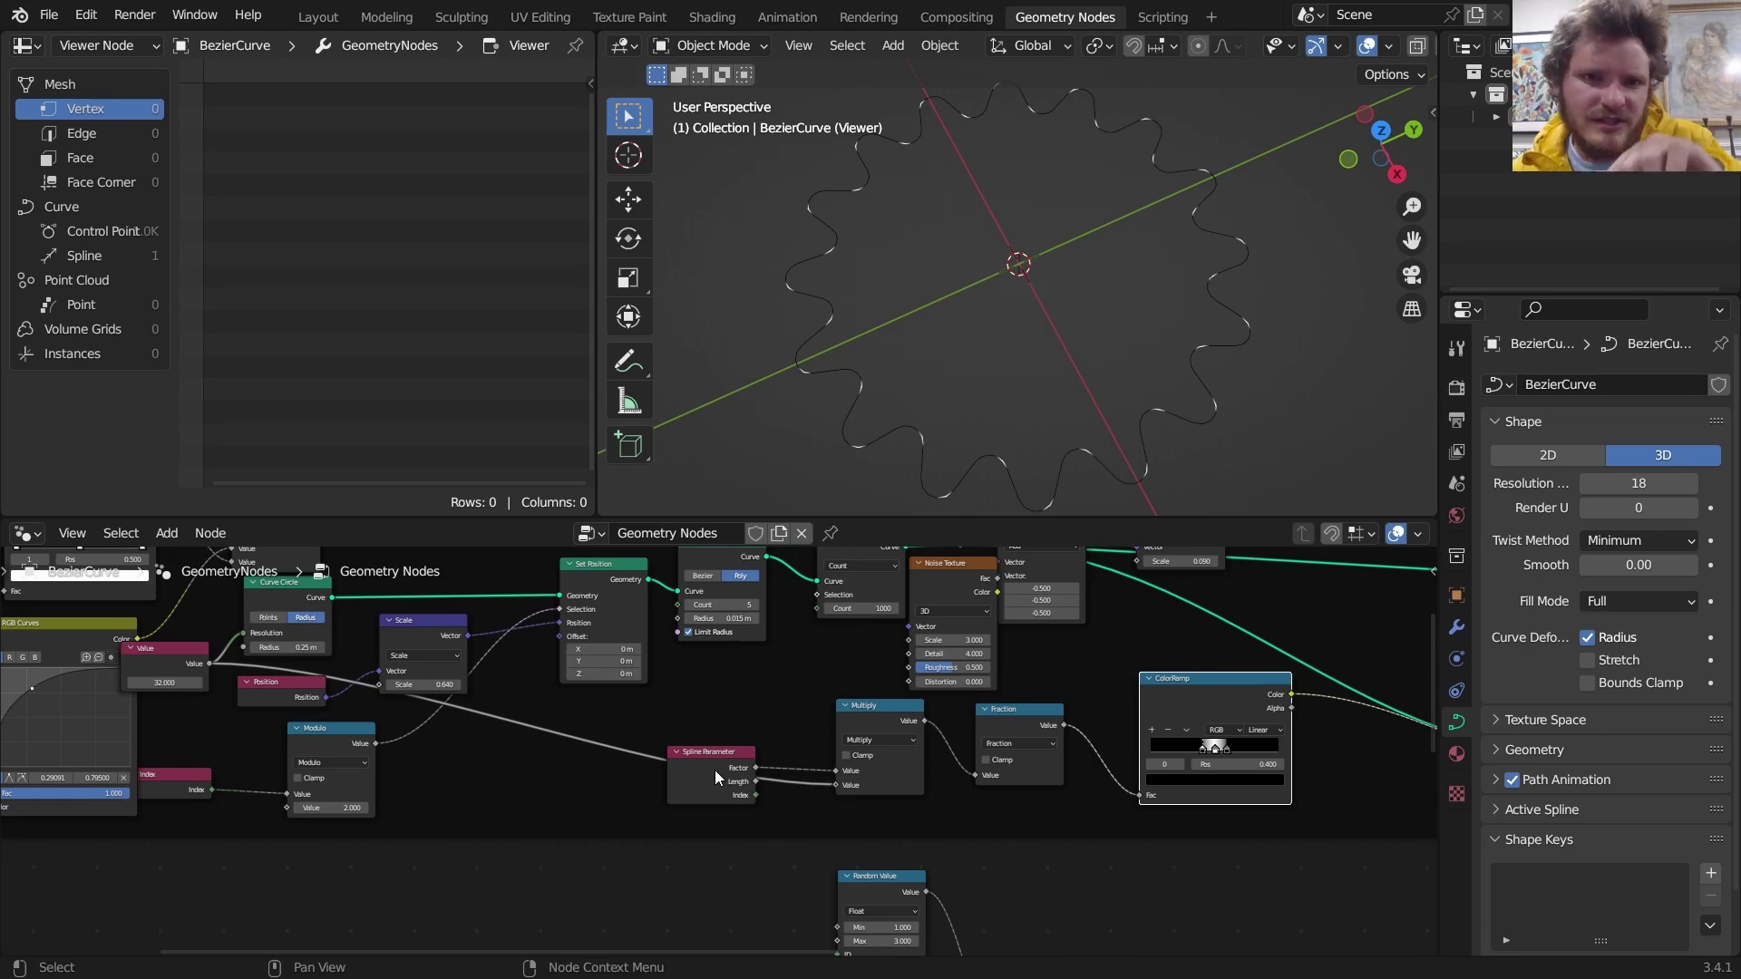
scroll(710, 769, "up", 2)
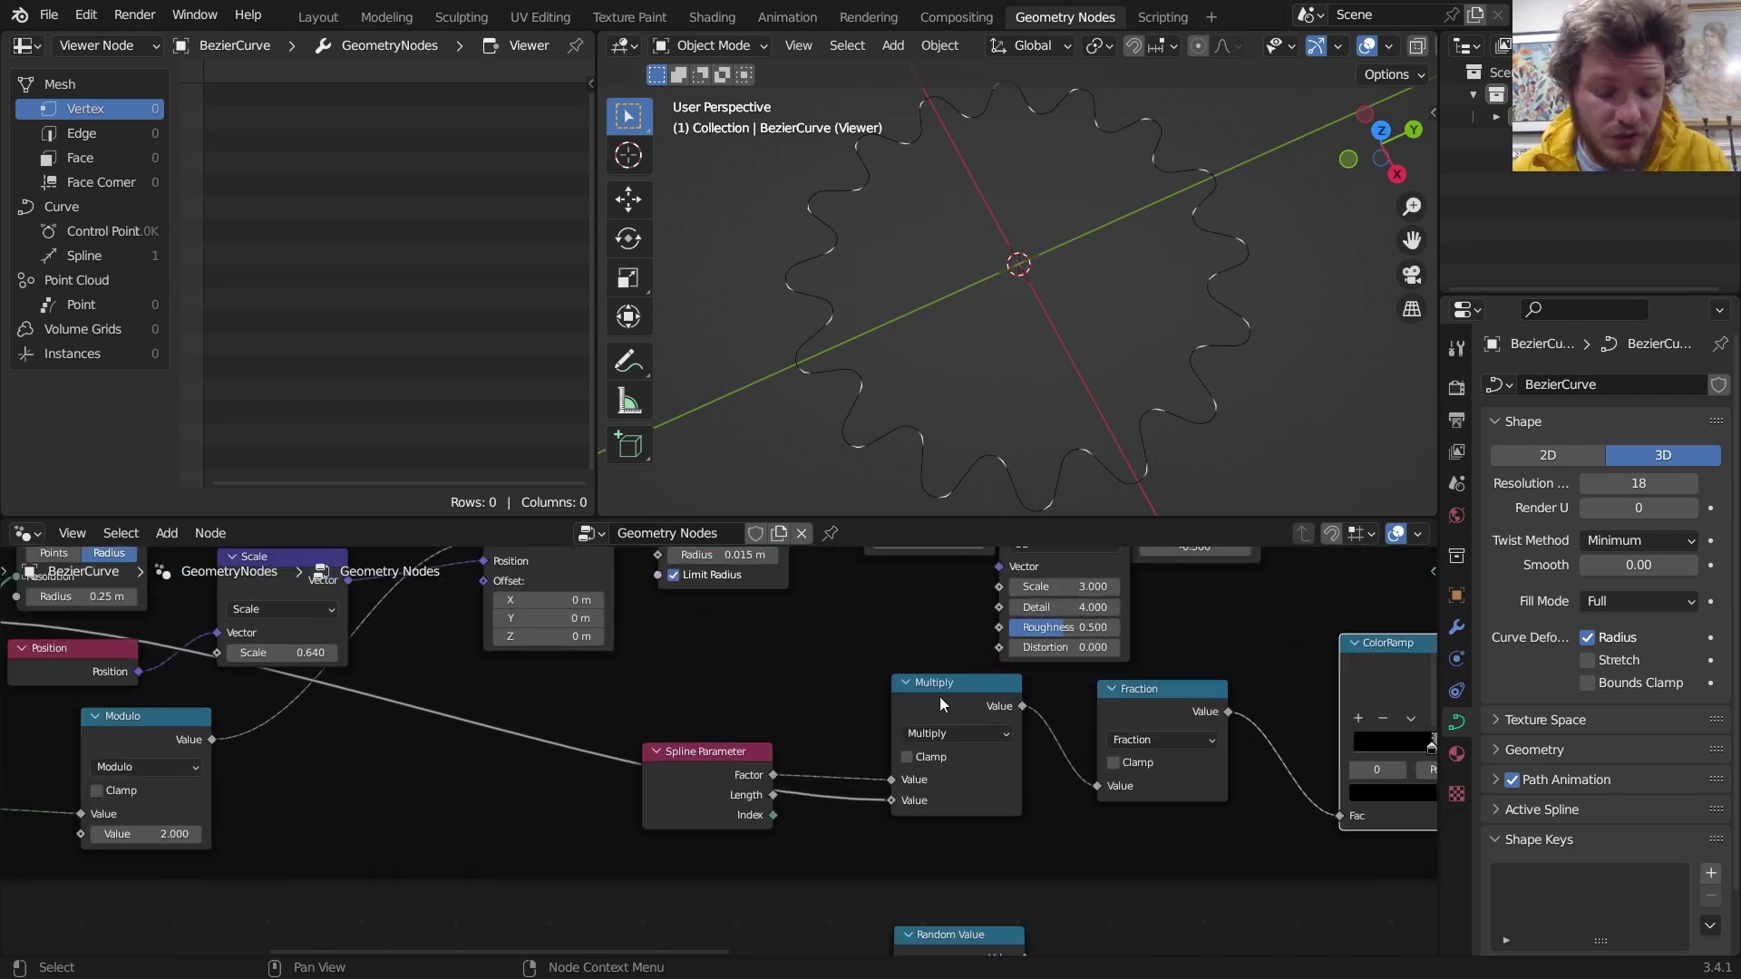
left_click(950, 694)
key("shift+d")
left_click(470, 740)
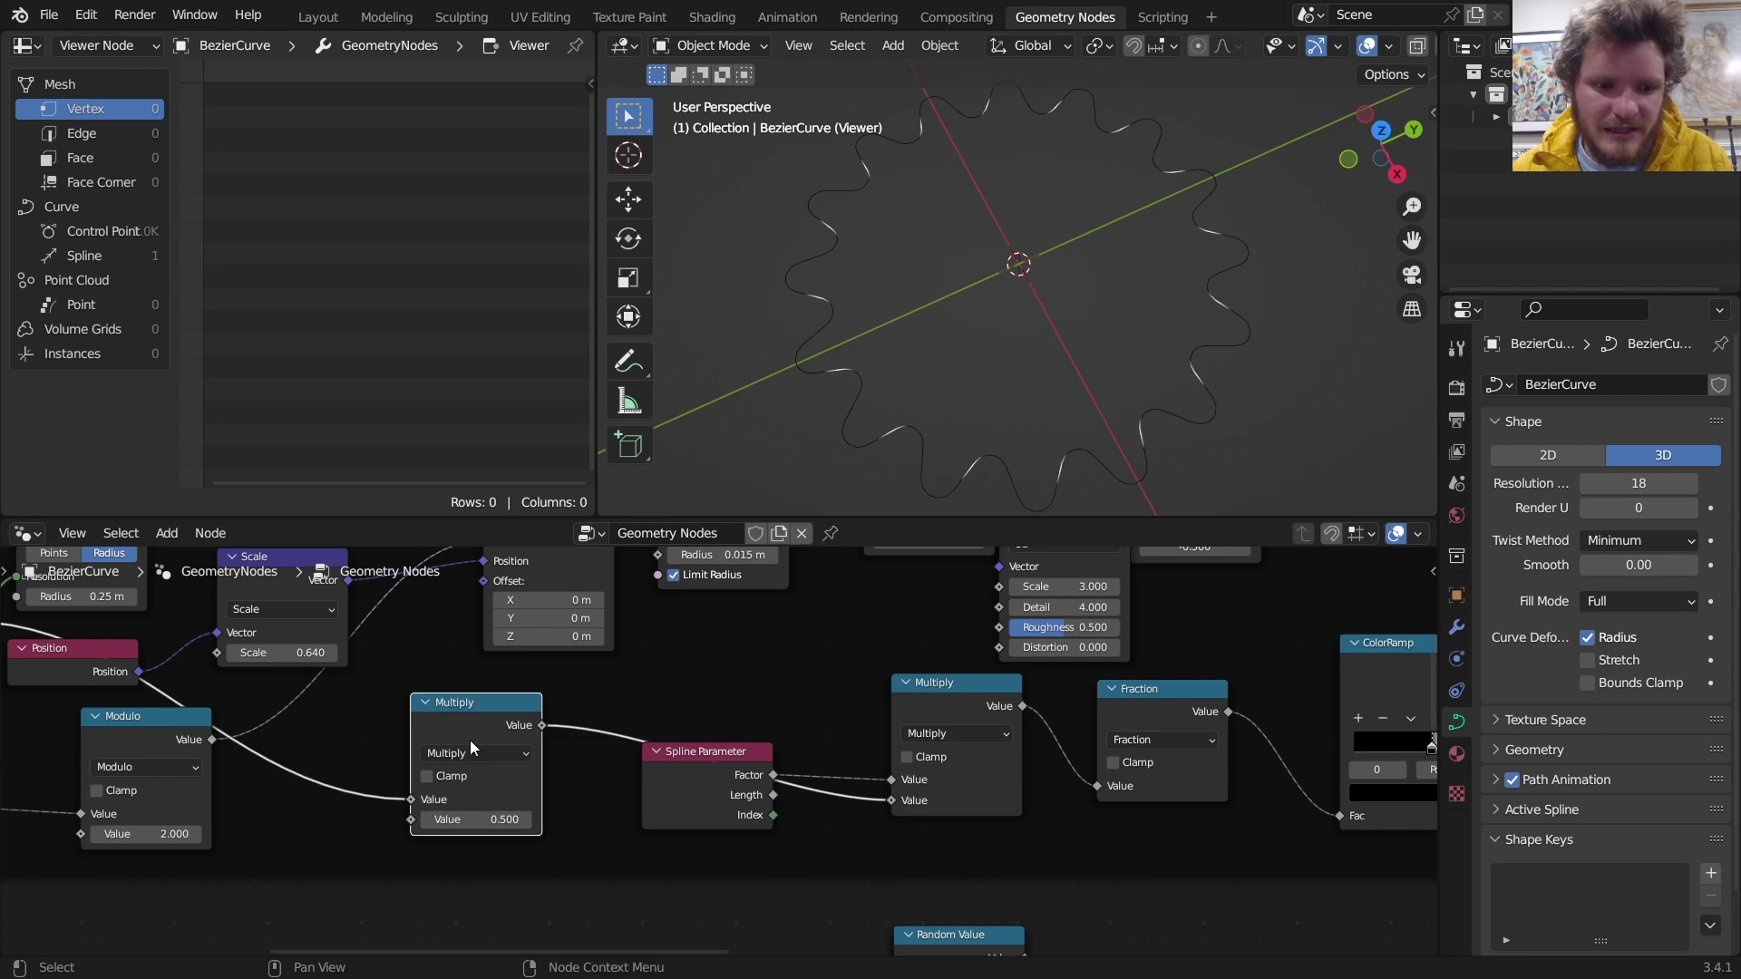
scroll(471, 756, "down", 1, "ctrl")
left_click(497, 820)
type("2")
key("Return")
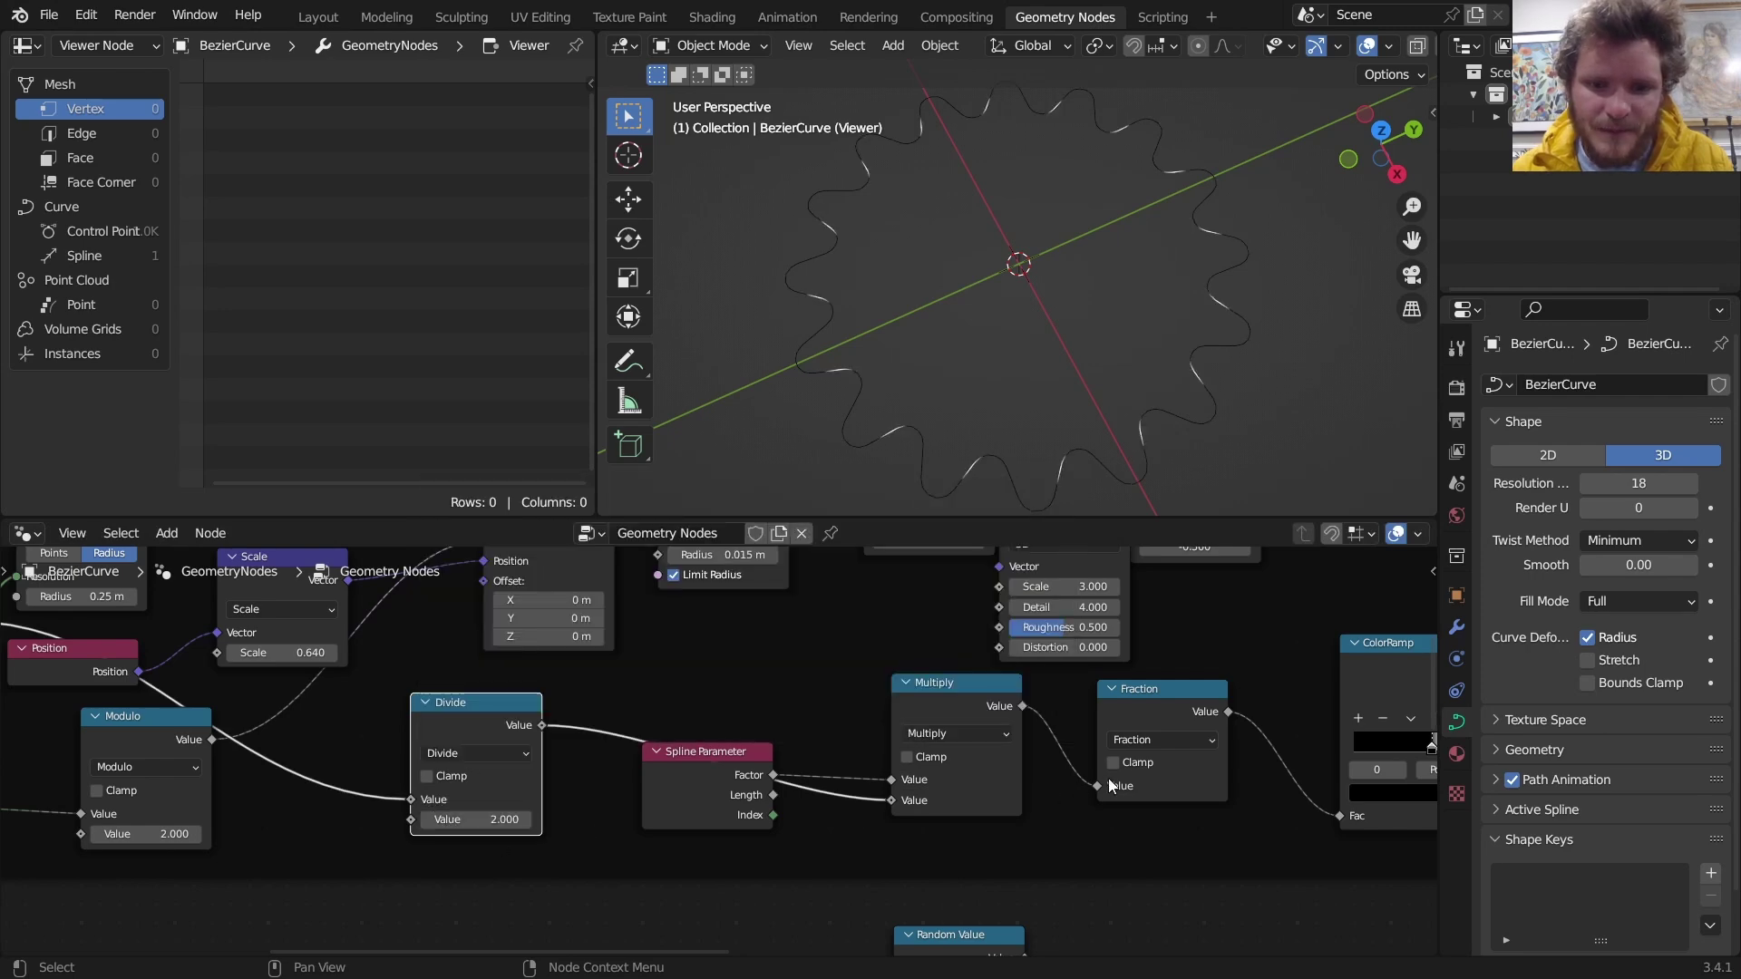
Duplicate the Fraction node, insert the copy before the ColorRamp and change it to Add with a value of 0.340
middle_click_drag(1109, 786, 638, 800)
left_click_drag(696, 729, 688, 735)
key("shift+d")
left_click(823, 740)
left_click(858, 767)
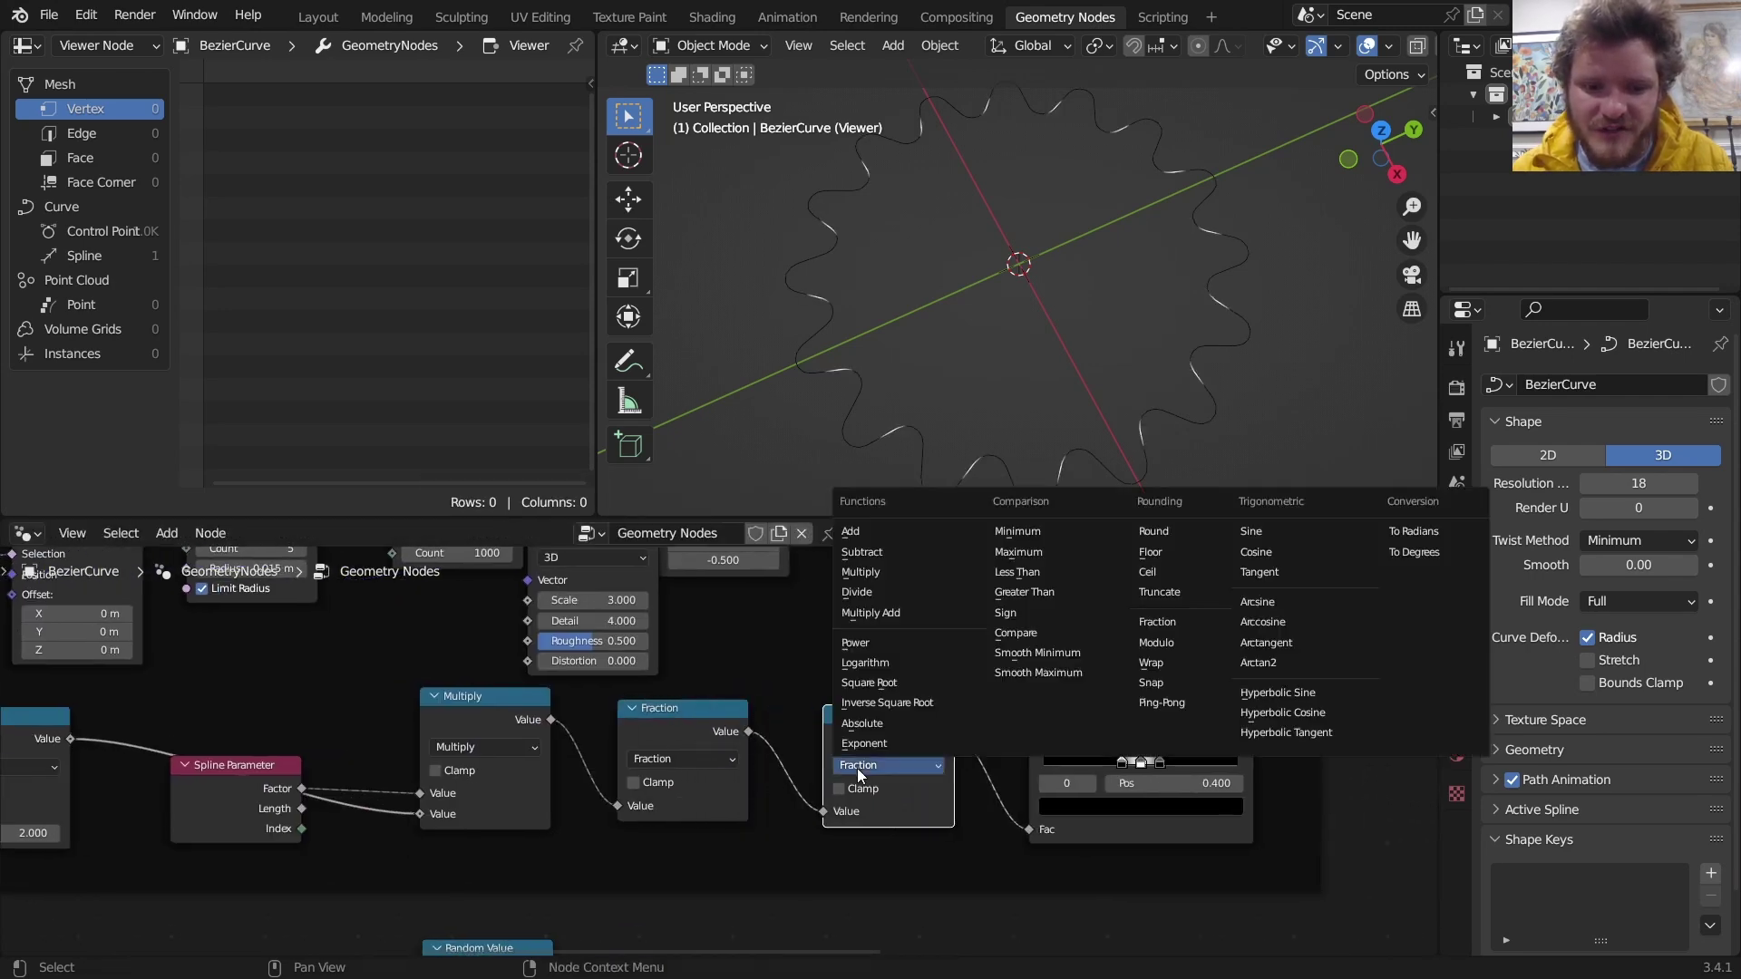
left_click(850, 532)
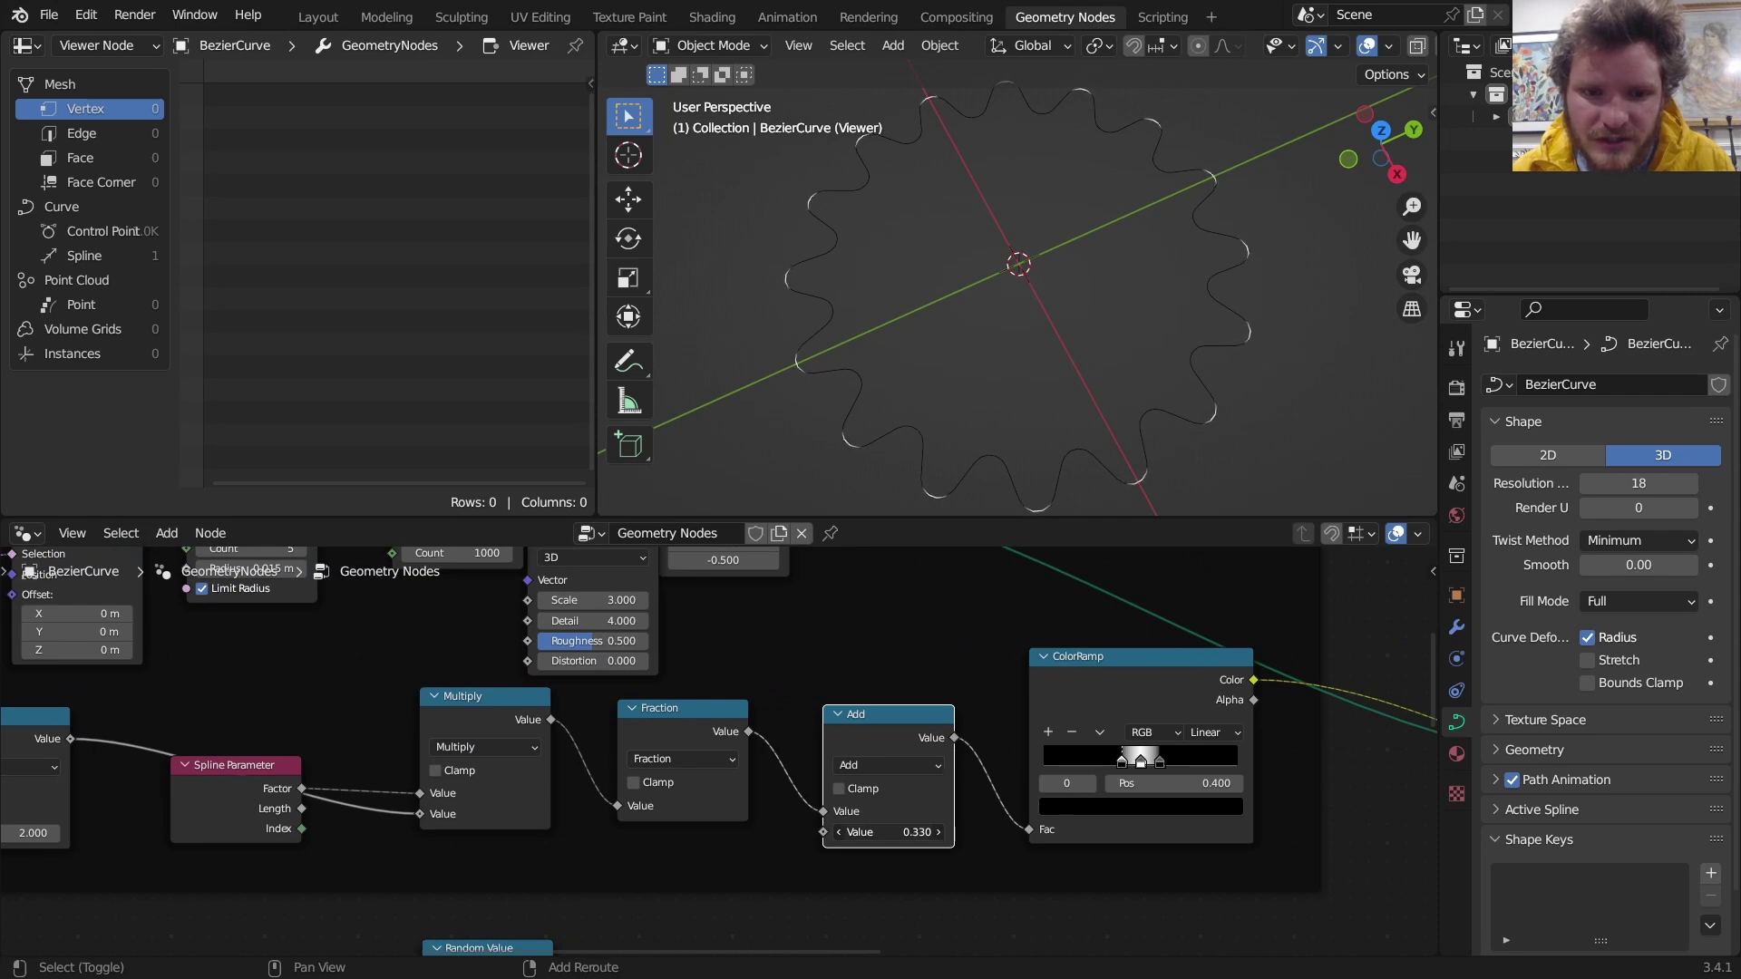
left_click(839, 831)
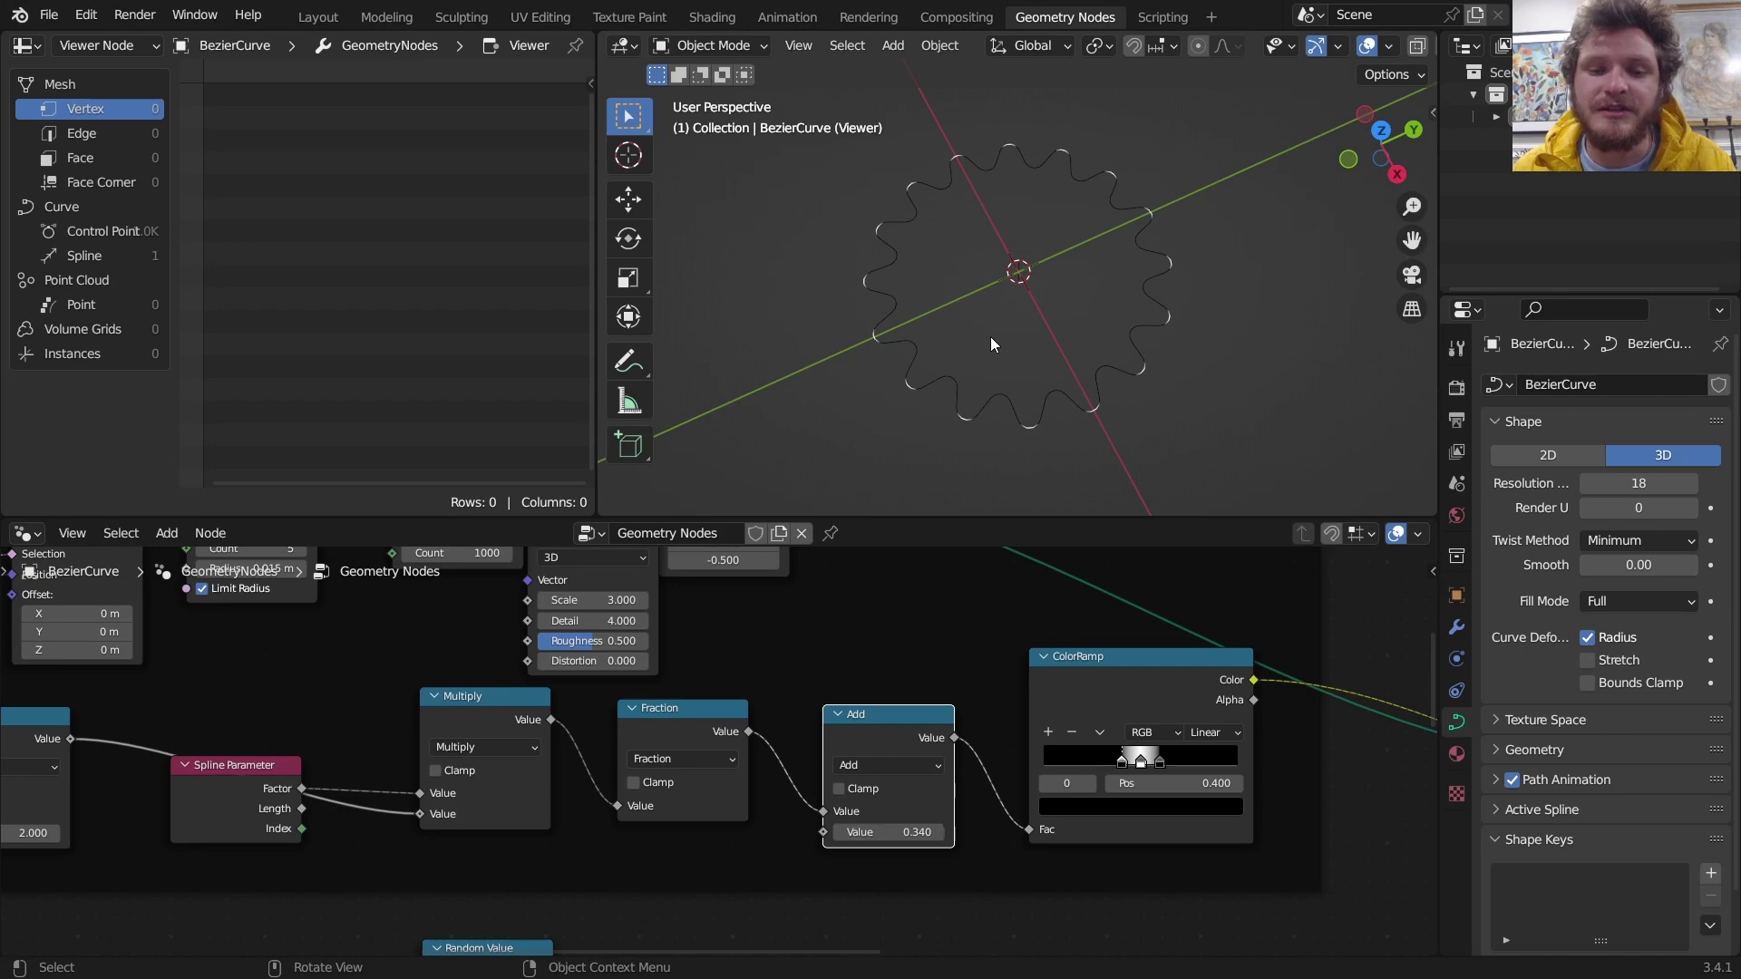
Connect the final Set Position node's geometry to the Viewer and view the cactus mesh from the side
scroll(1006, 759, "down", 2)
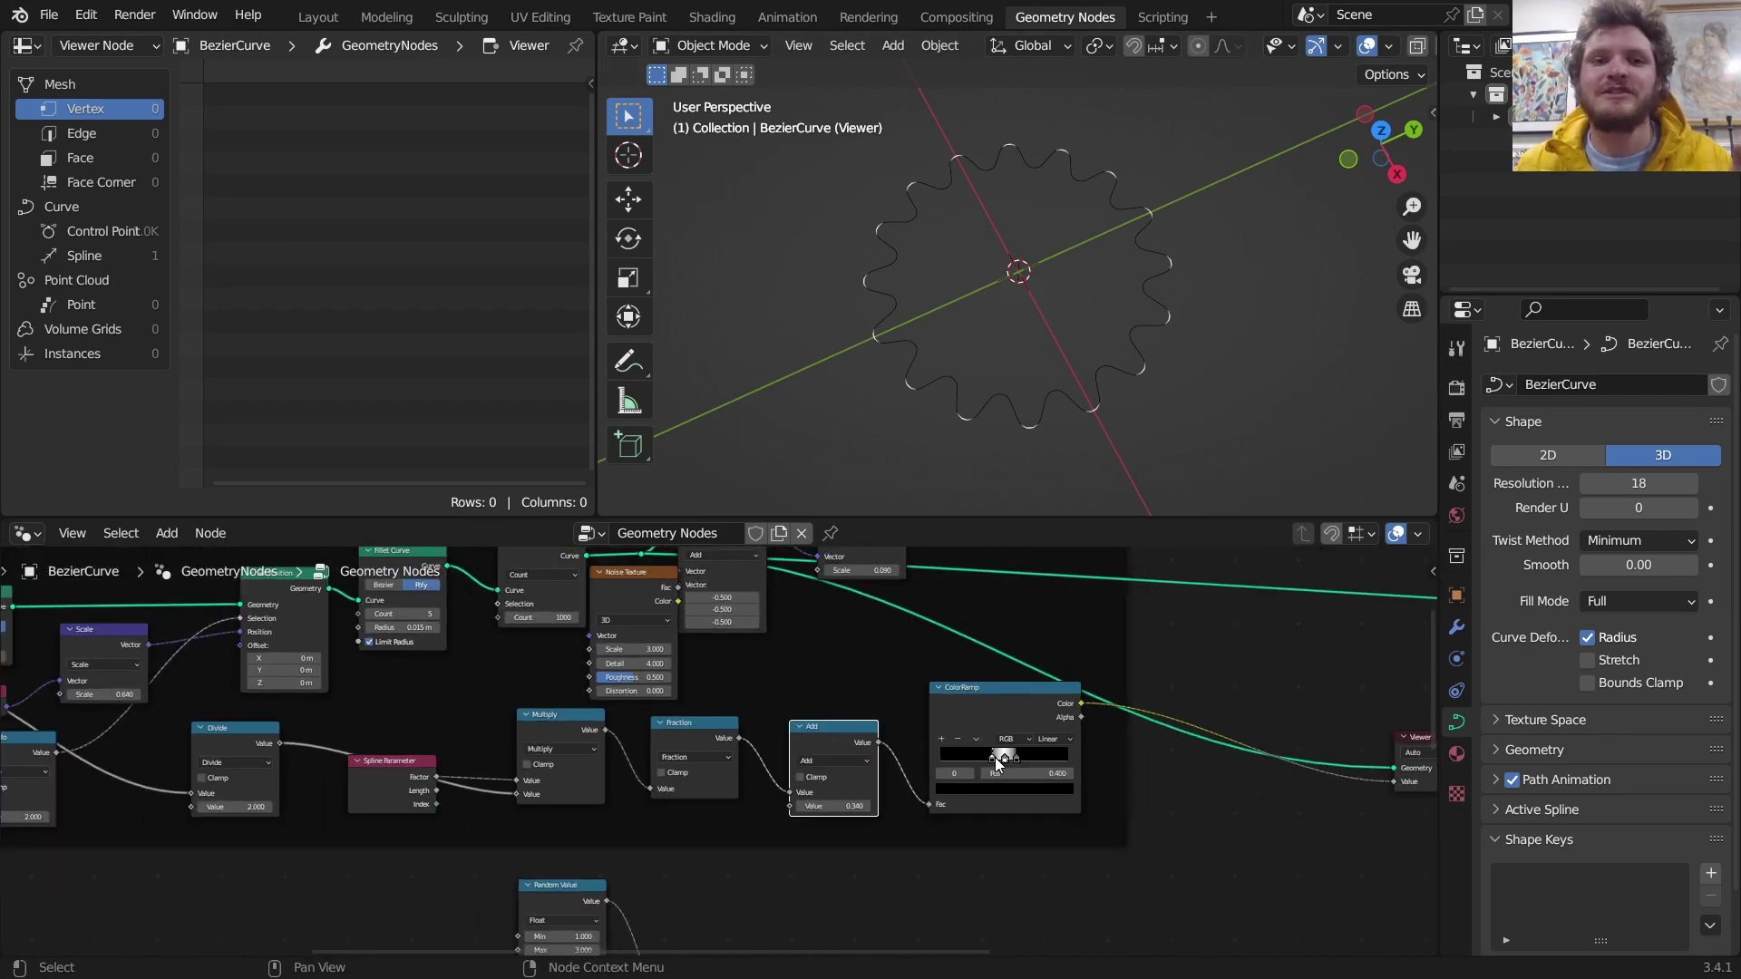
scroll(987, 712, "down", 3)
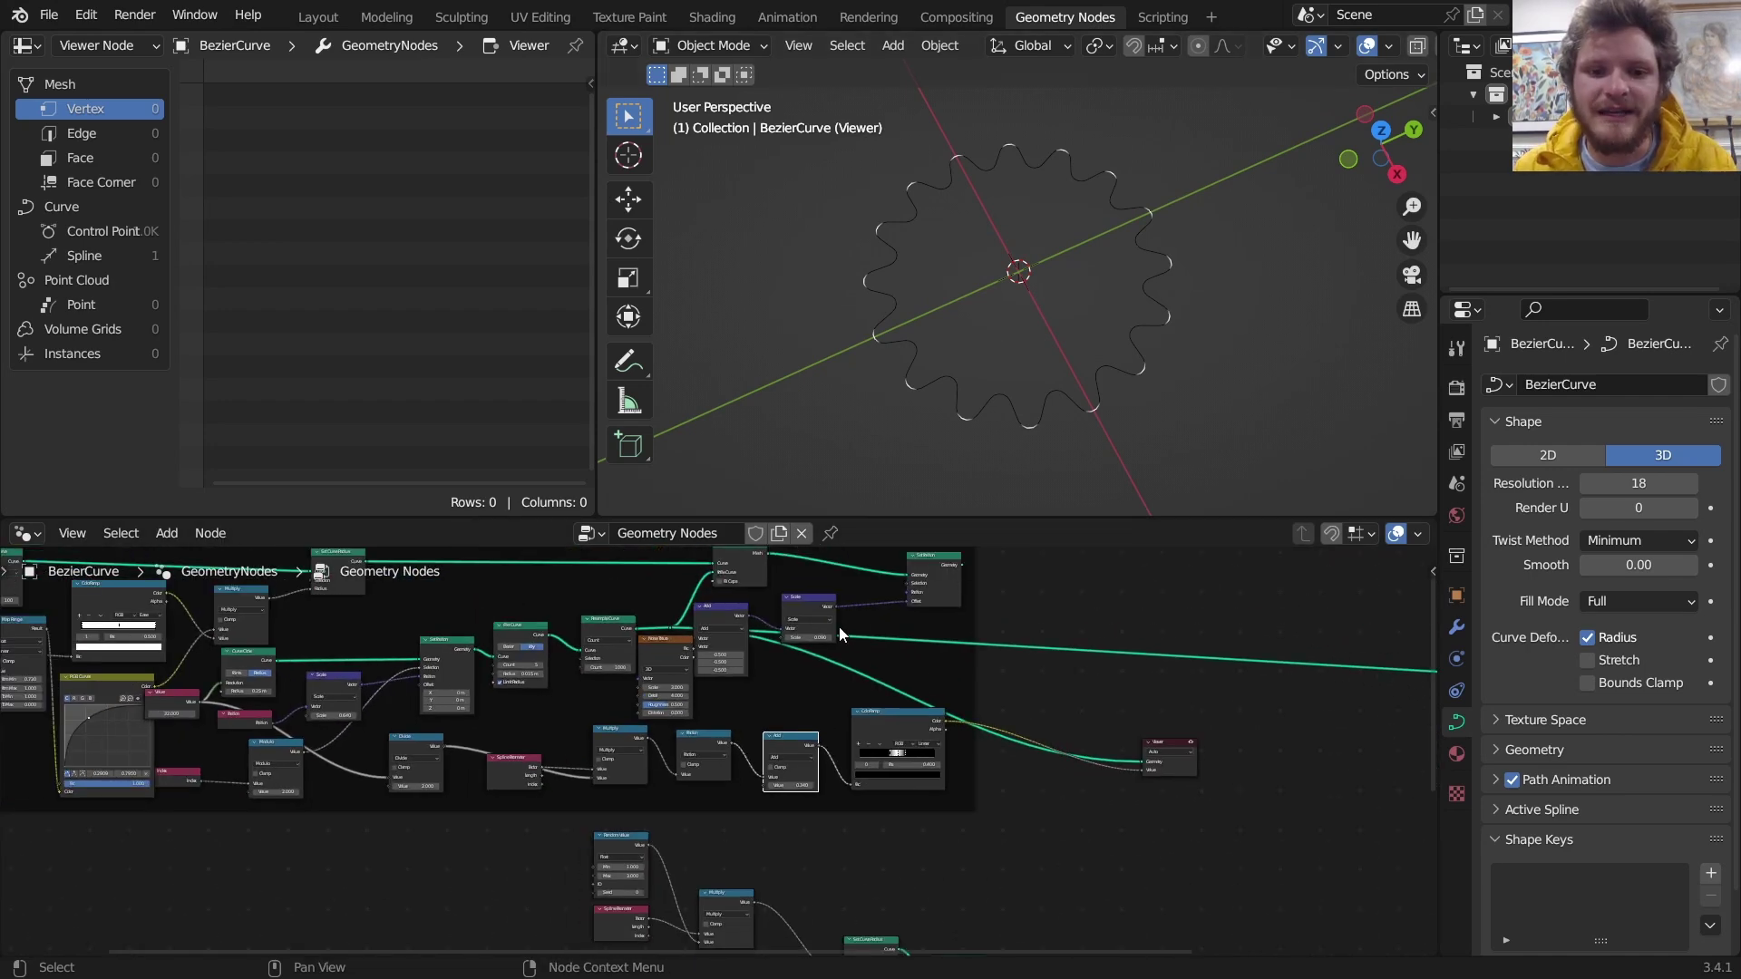
left_click(880, 610)
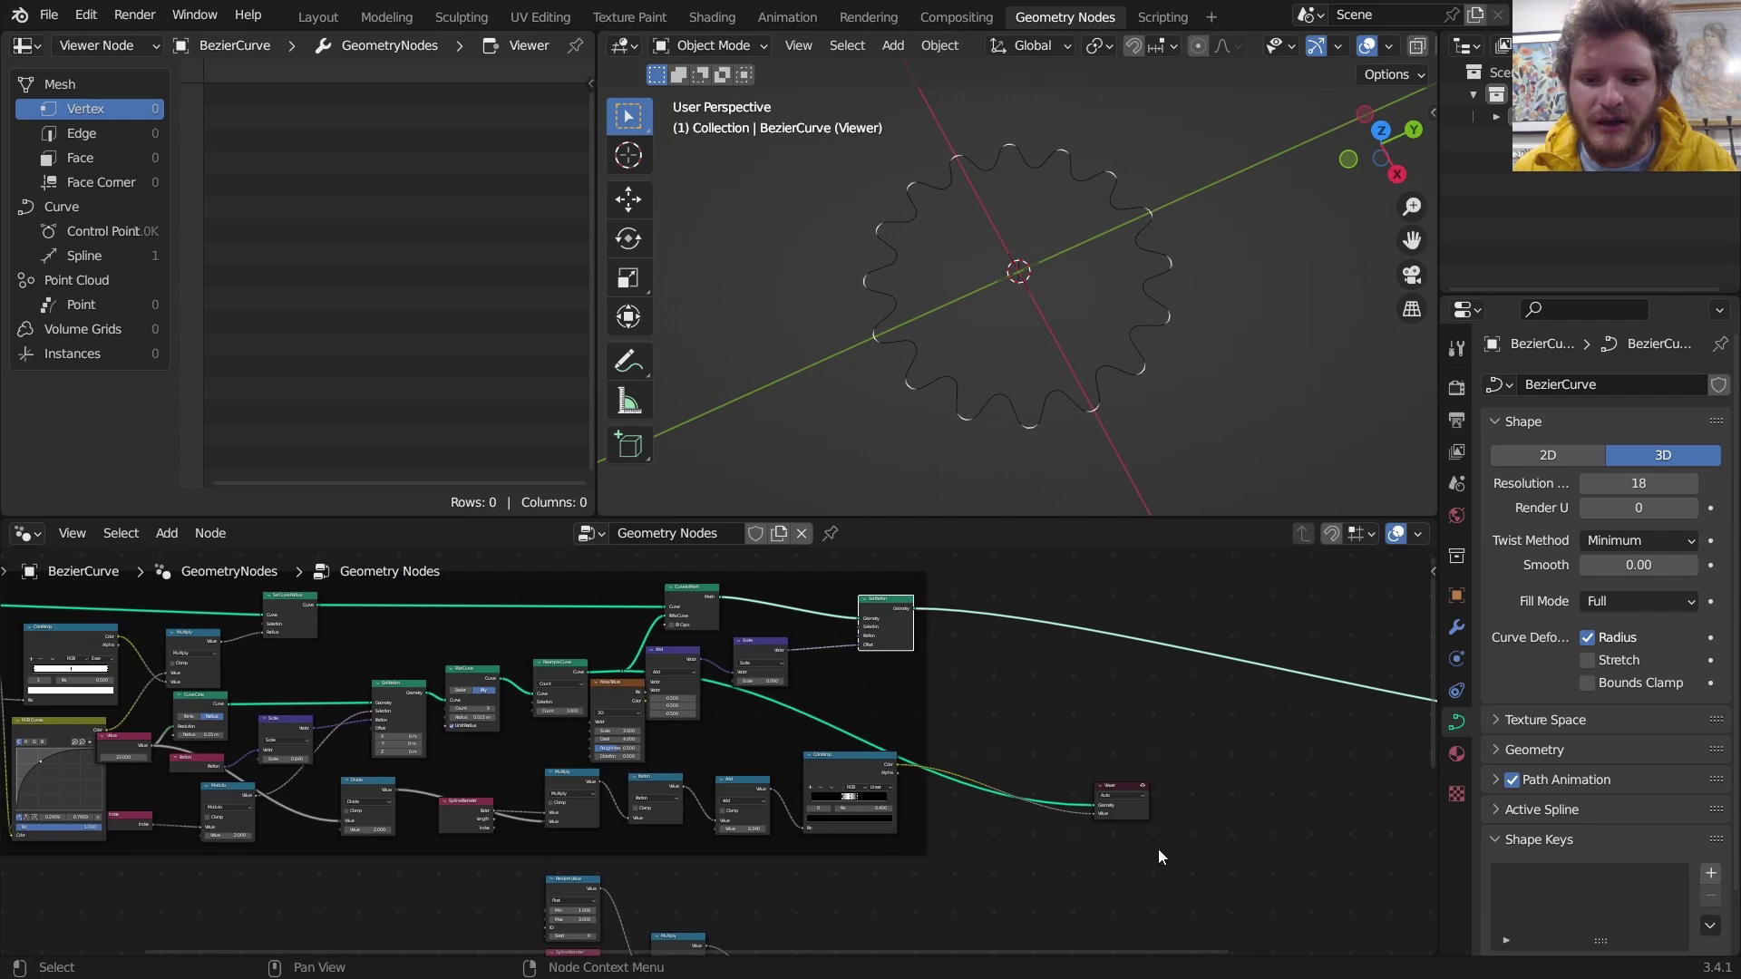
left_click_drag(910, 622, 1102, 804)
middle_click_drag(1011, 390, 1064, 204)
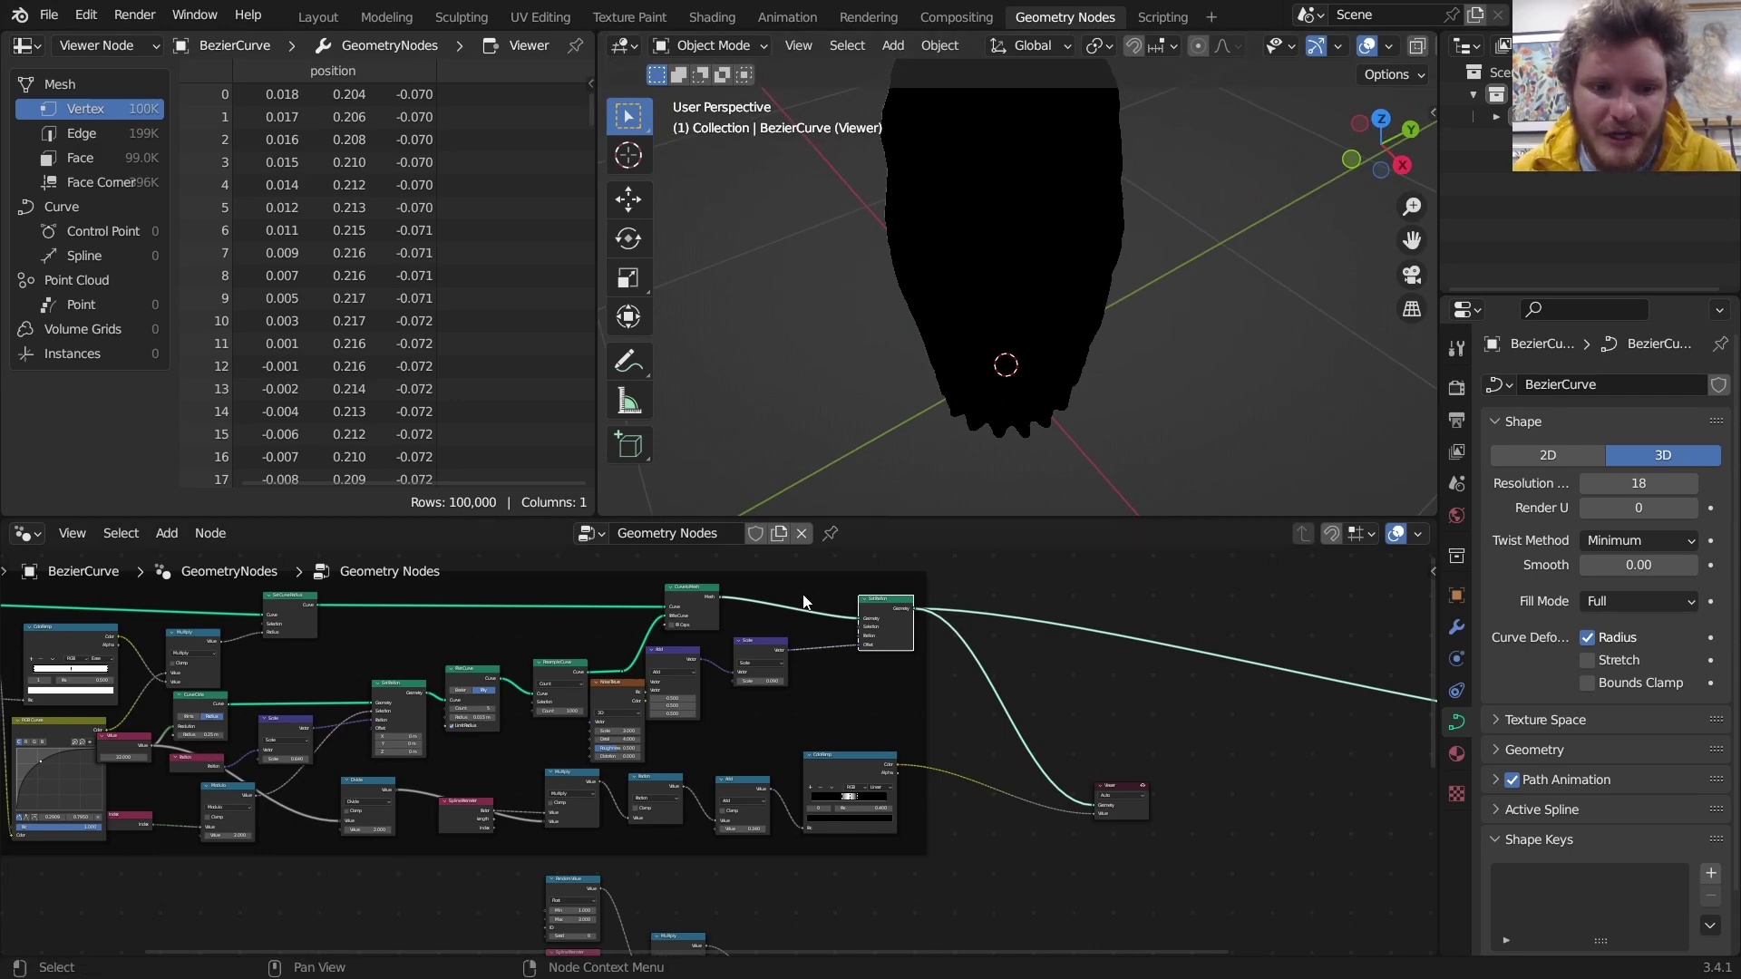
Move Curve to Mesh further along and link Resample Curve directly to its Profile Curve input, without the reroute
scroll(1107, 680, "up", 4)
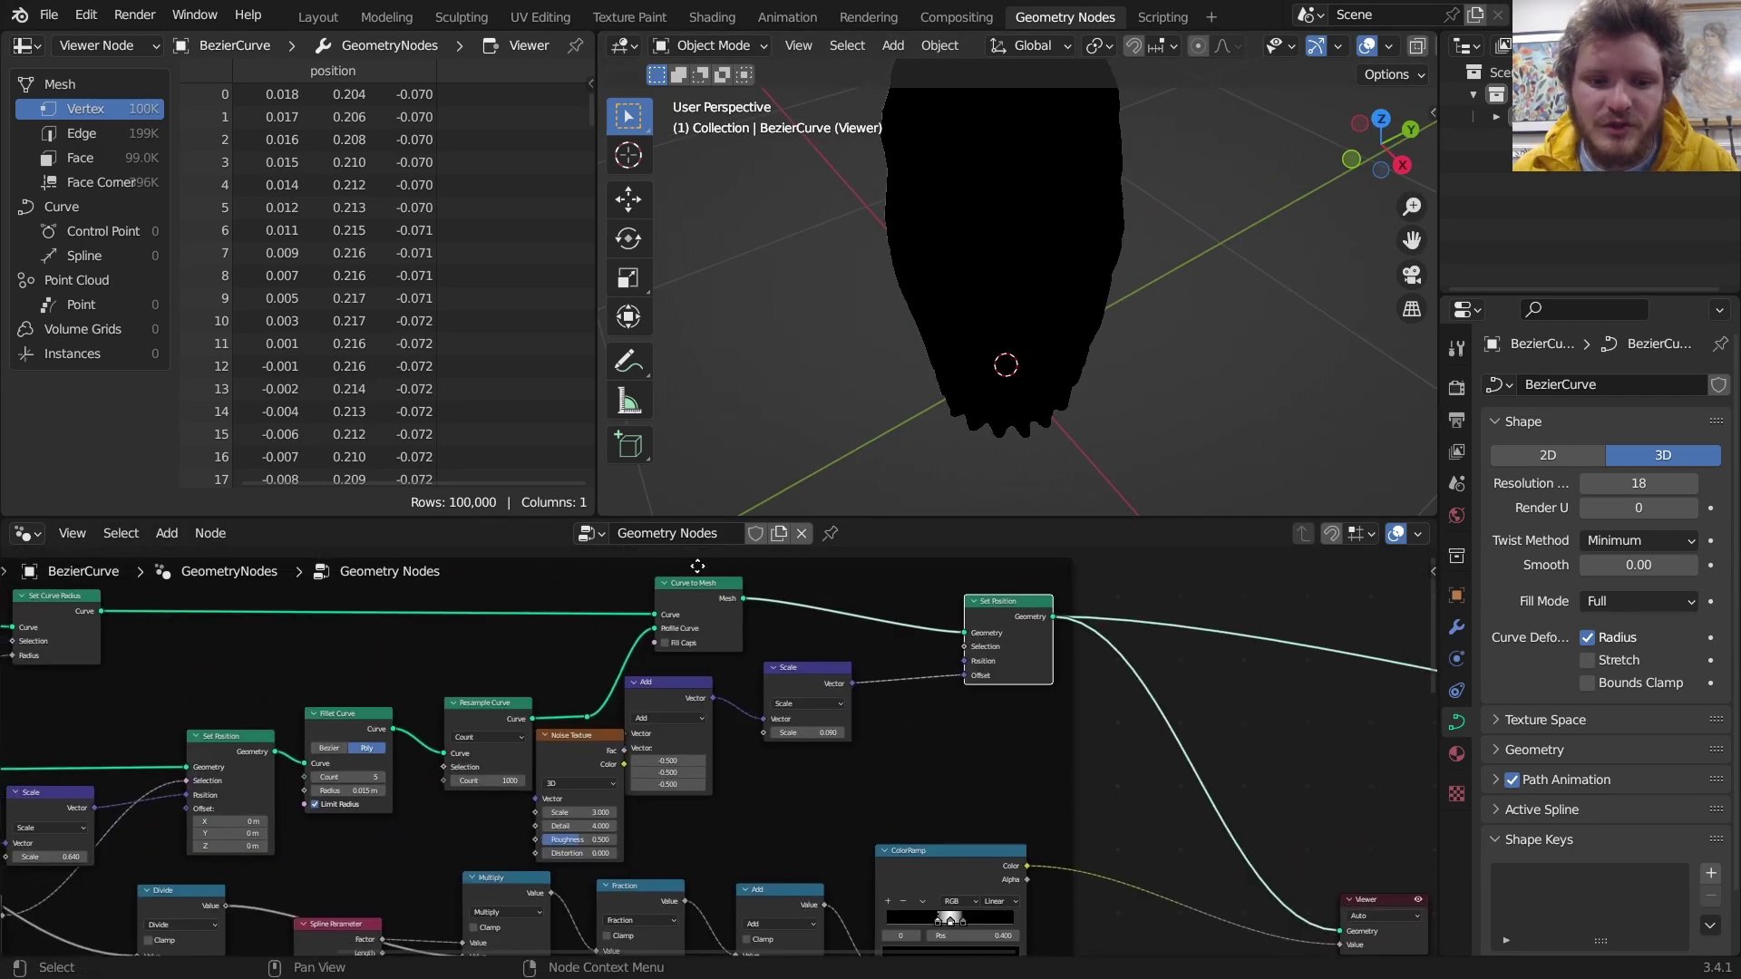
left_click_drag(705, 588, 871, 572)
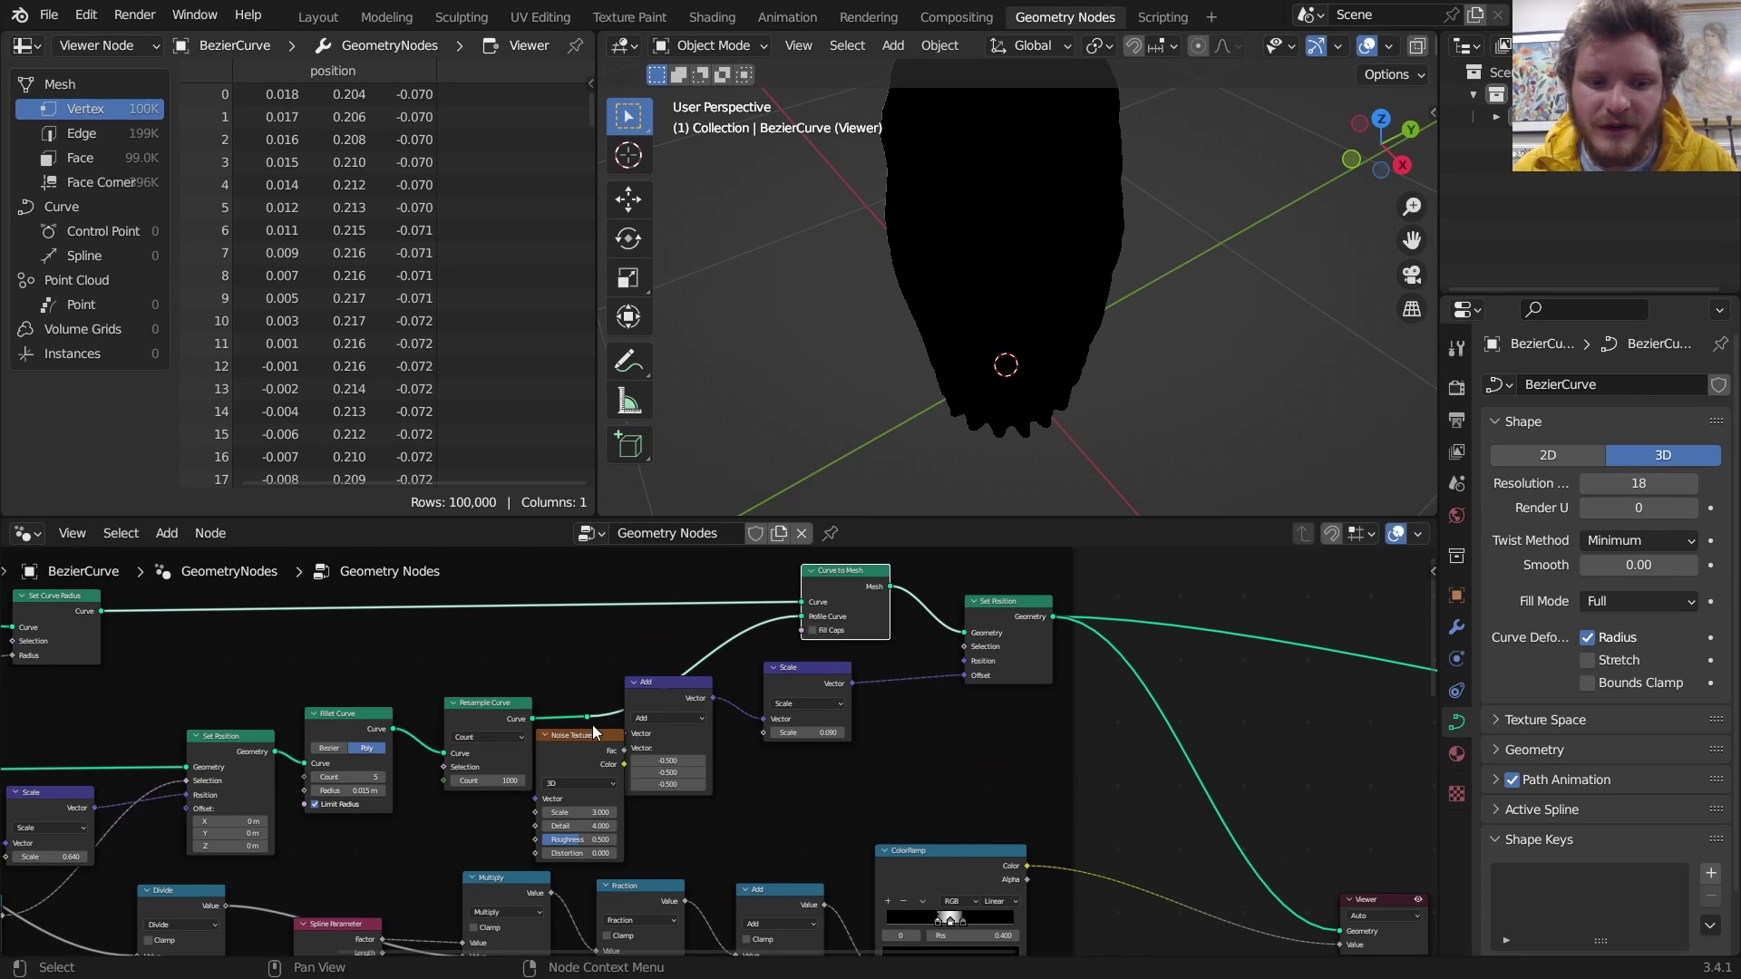
left_click_drag(591, 726, 820, 613)
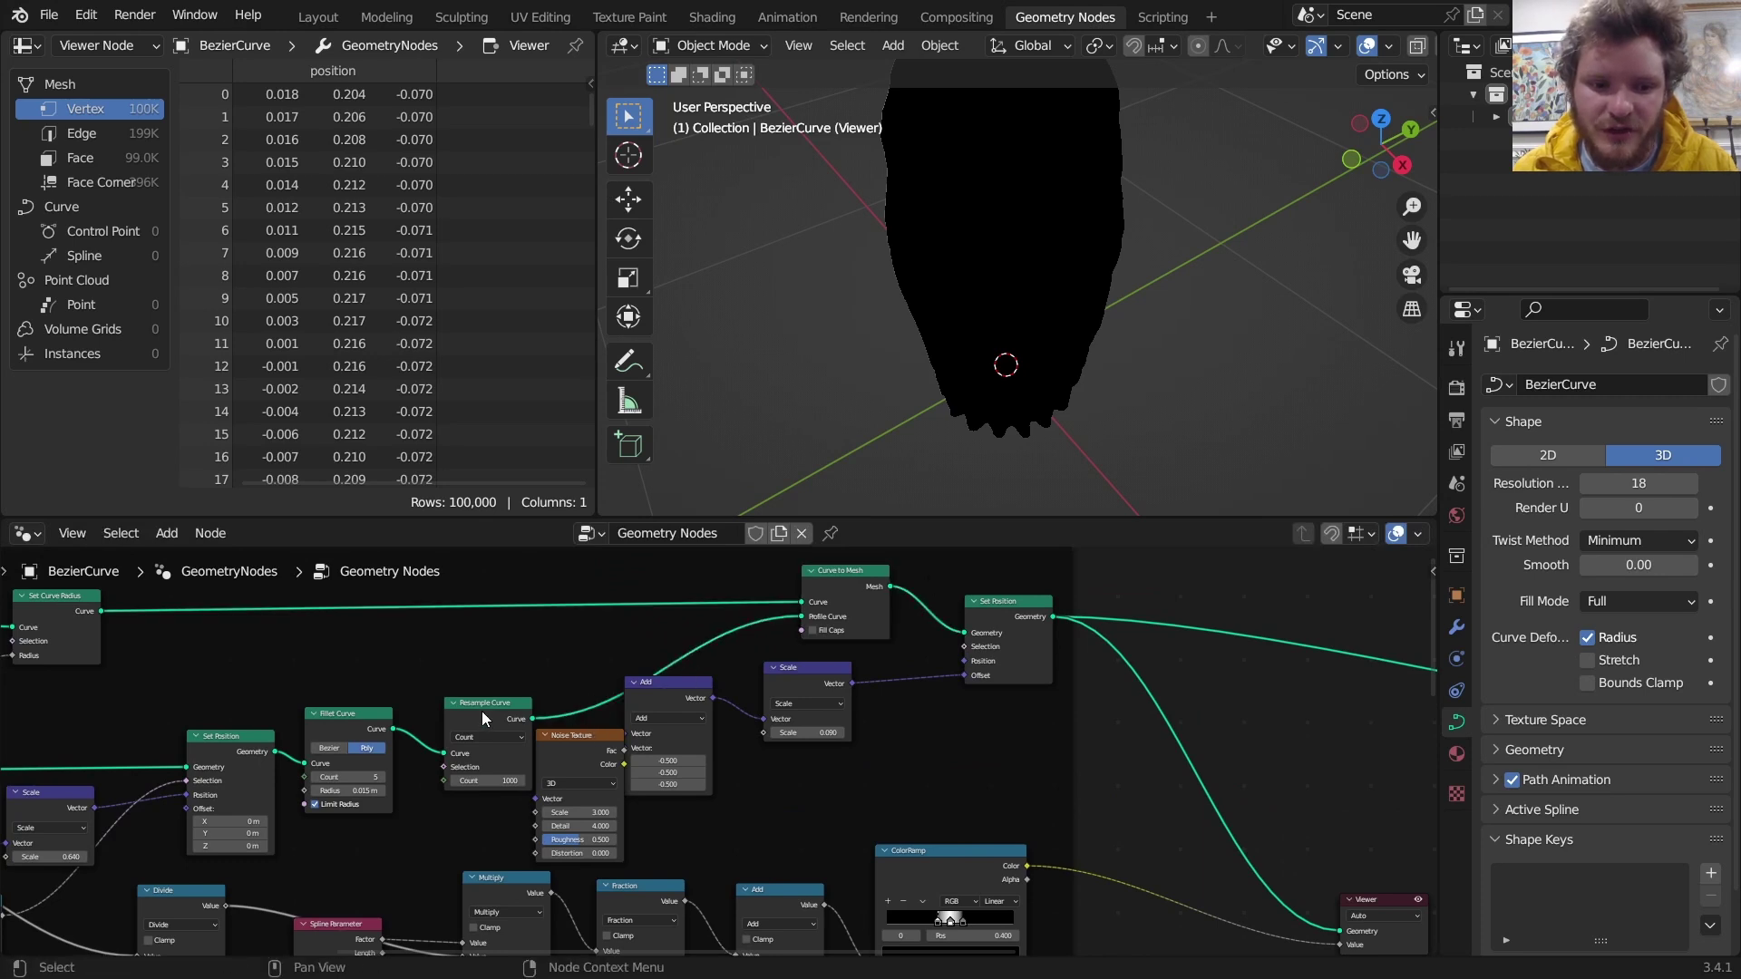
Insert a Capture Attribute node between the Resample Curve and the Curve to Mesh's Profile Curve input
left_click_drag(482, 711, 450, 684)
key("shift+a")
left_click(564, 438)
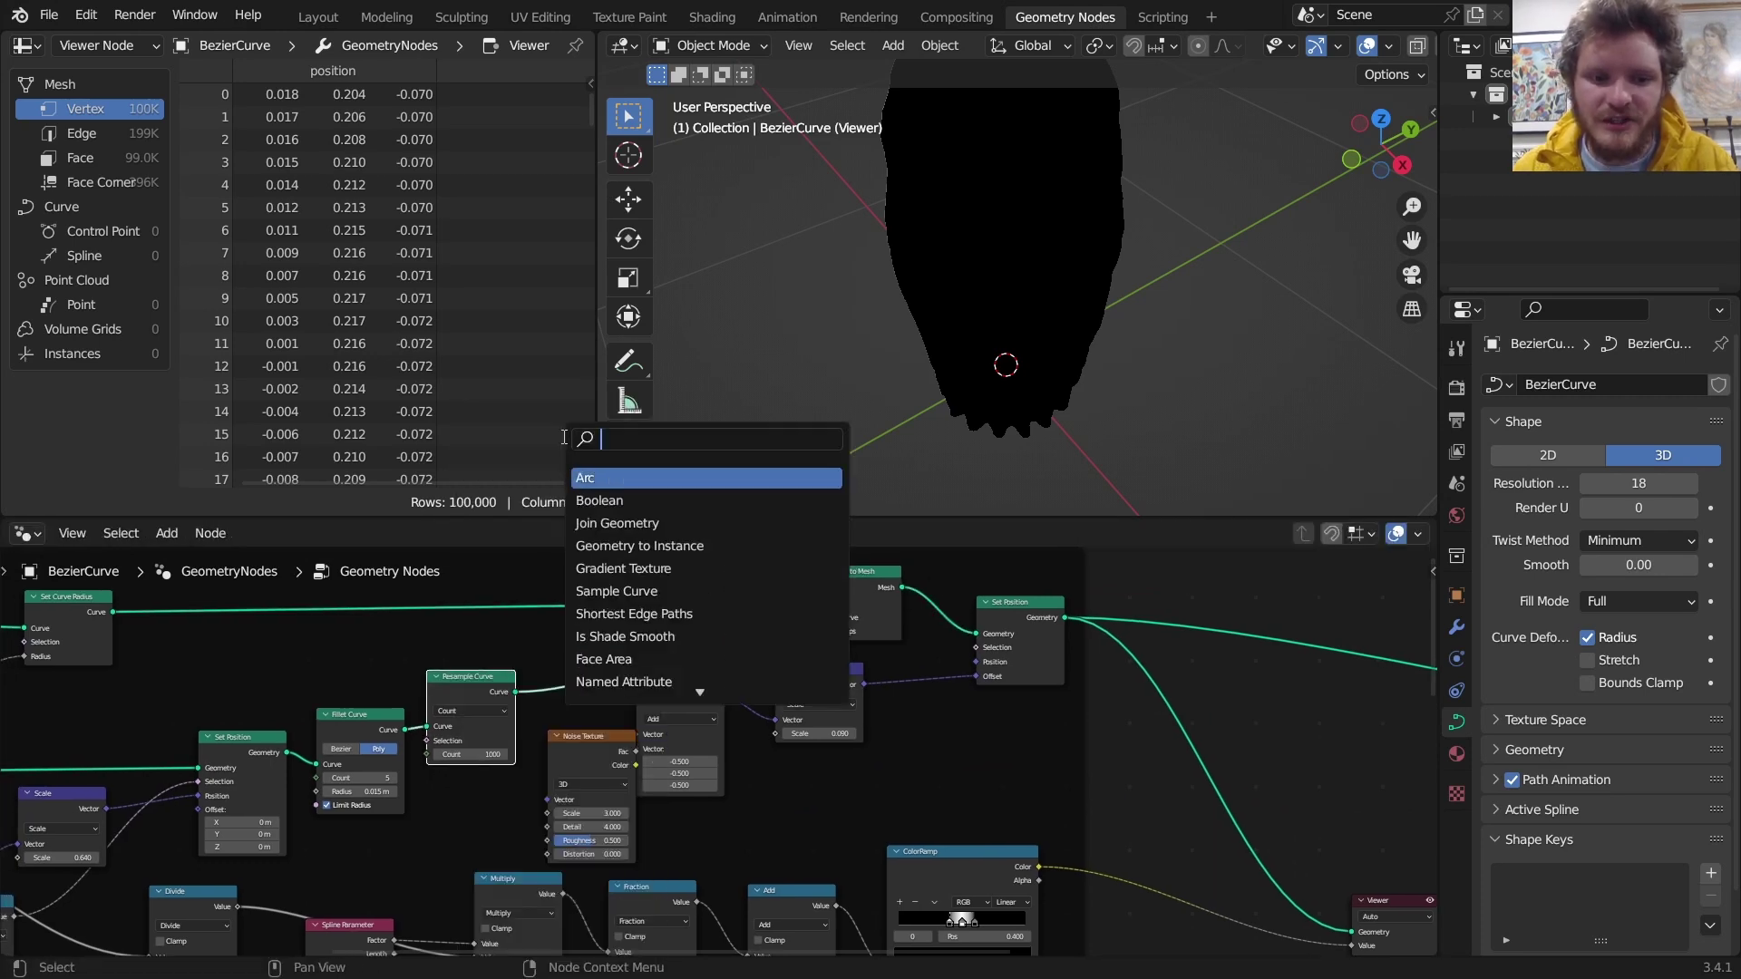
type("capture")
key("Return")
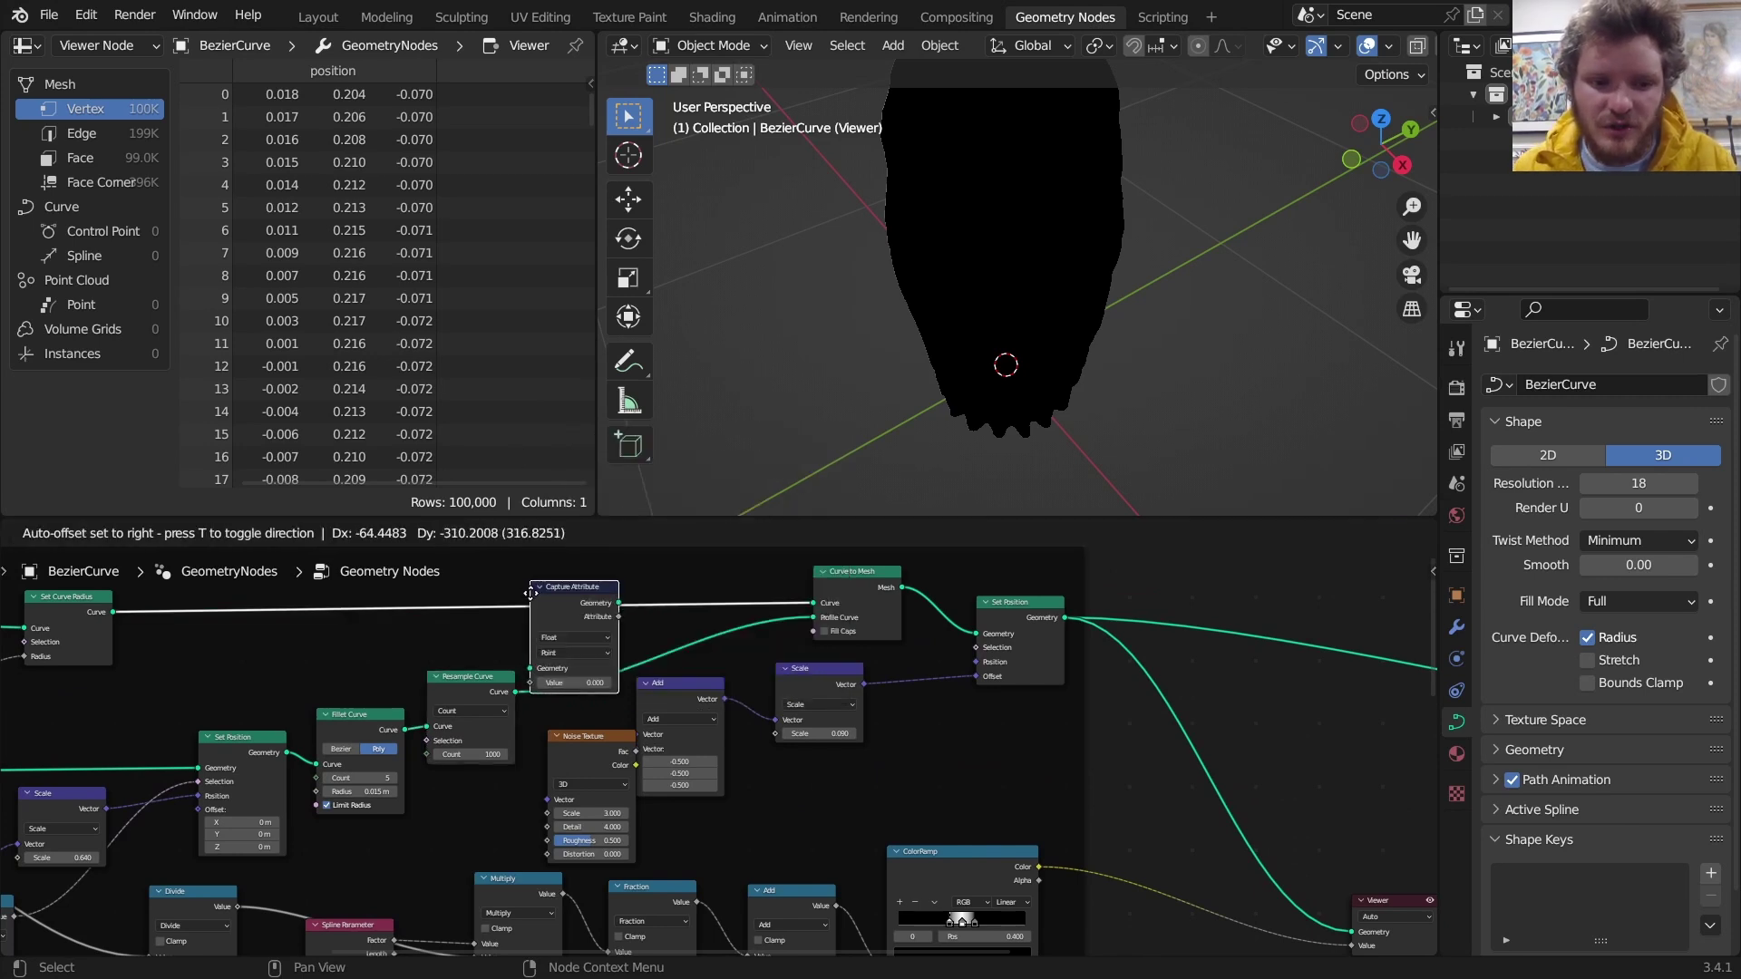
left_click(579, 629)
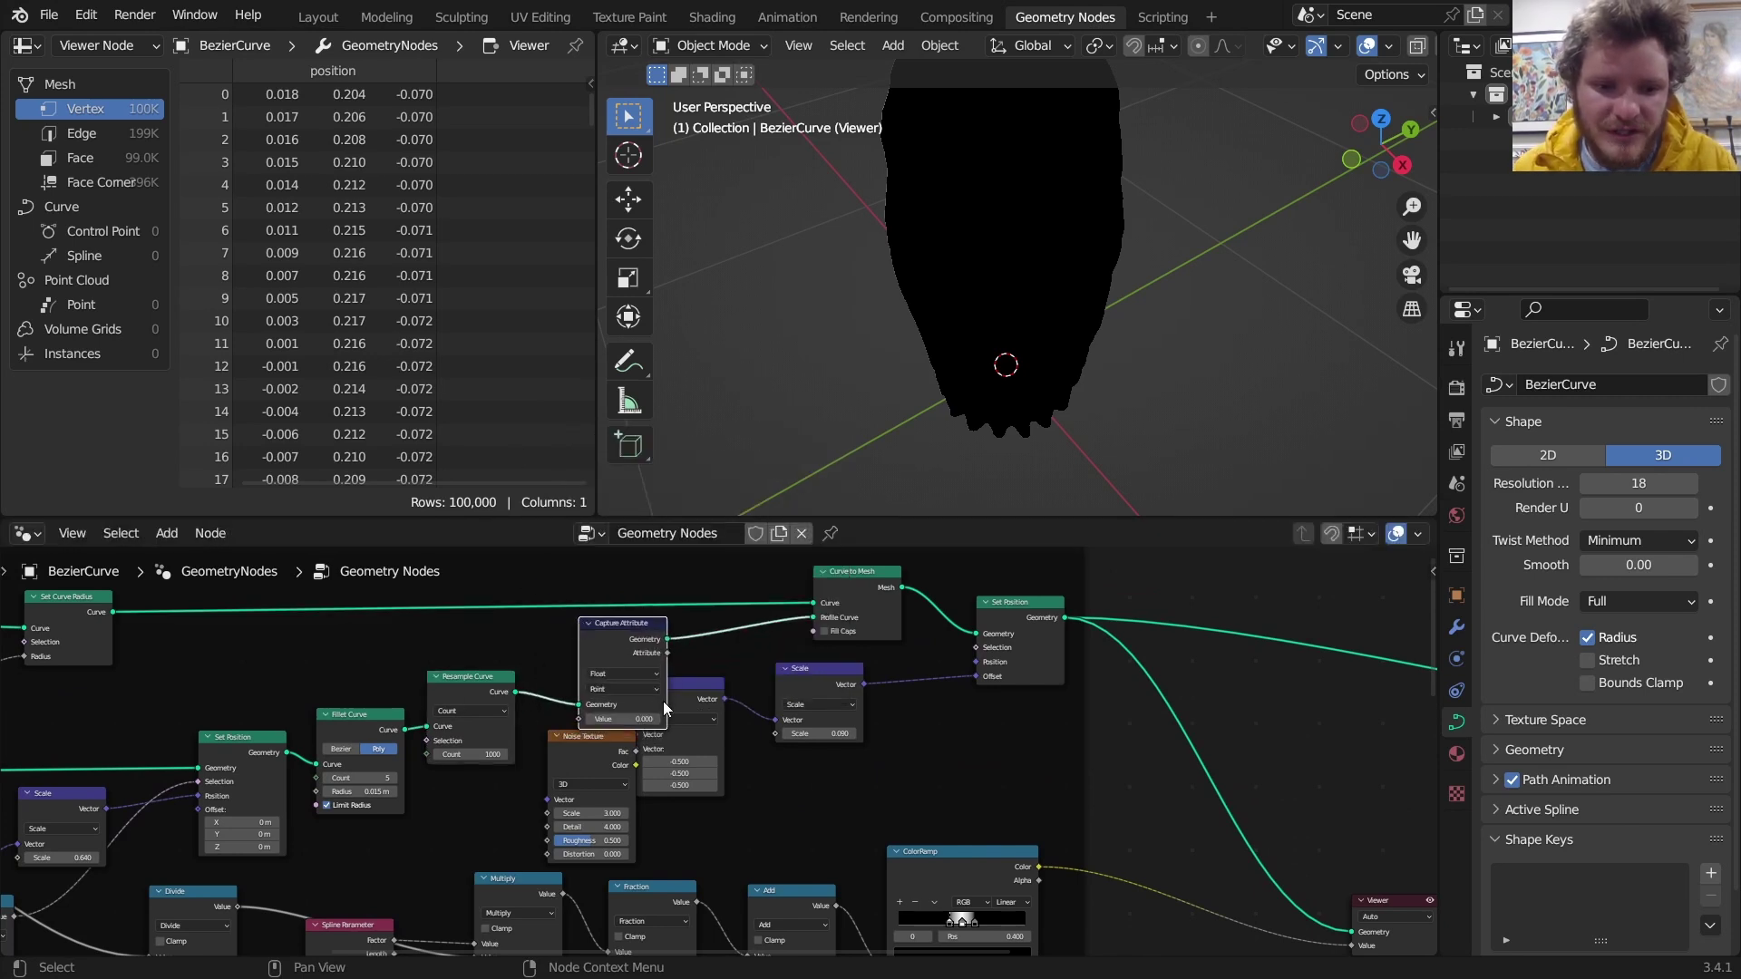
Connect the ColorRamp's Color output to the Capture Attribute's Value input
middle_click_drag(664, 701, 685, 679)
left_click_drag(1059, 846, 600, 696)
middle_click_drag(783, 720, 653, 737)
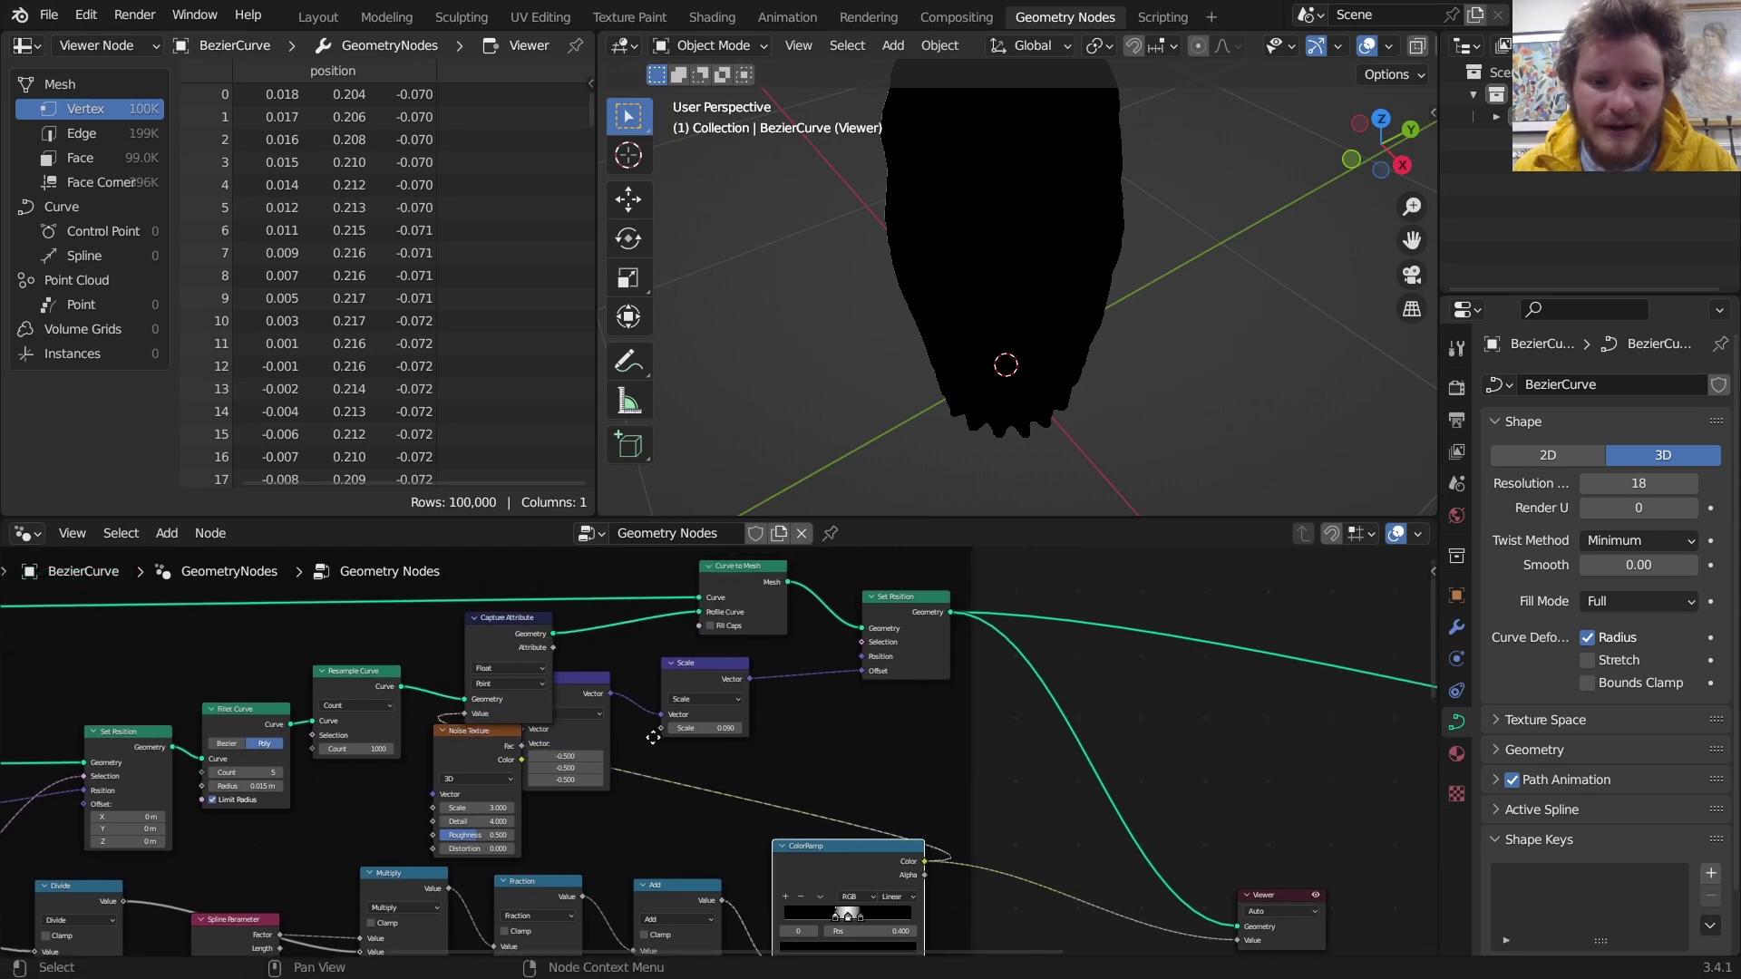
middle_click_drag(708, 599, 612, 586)
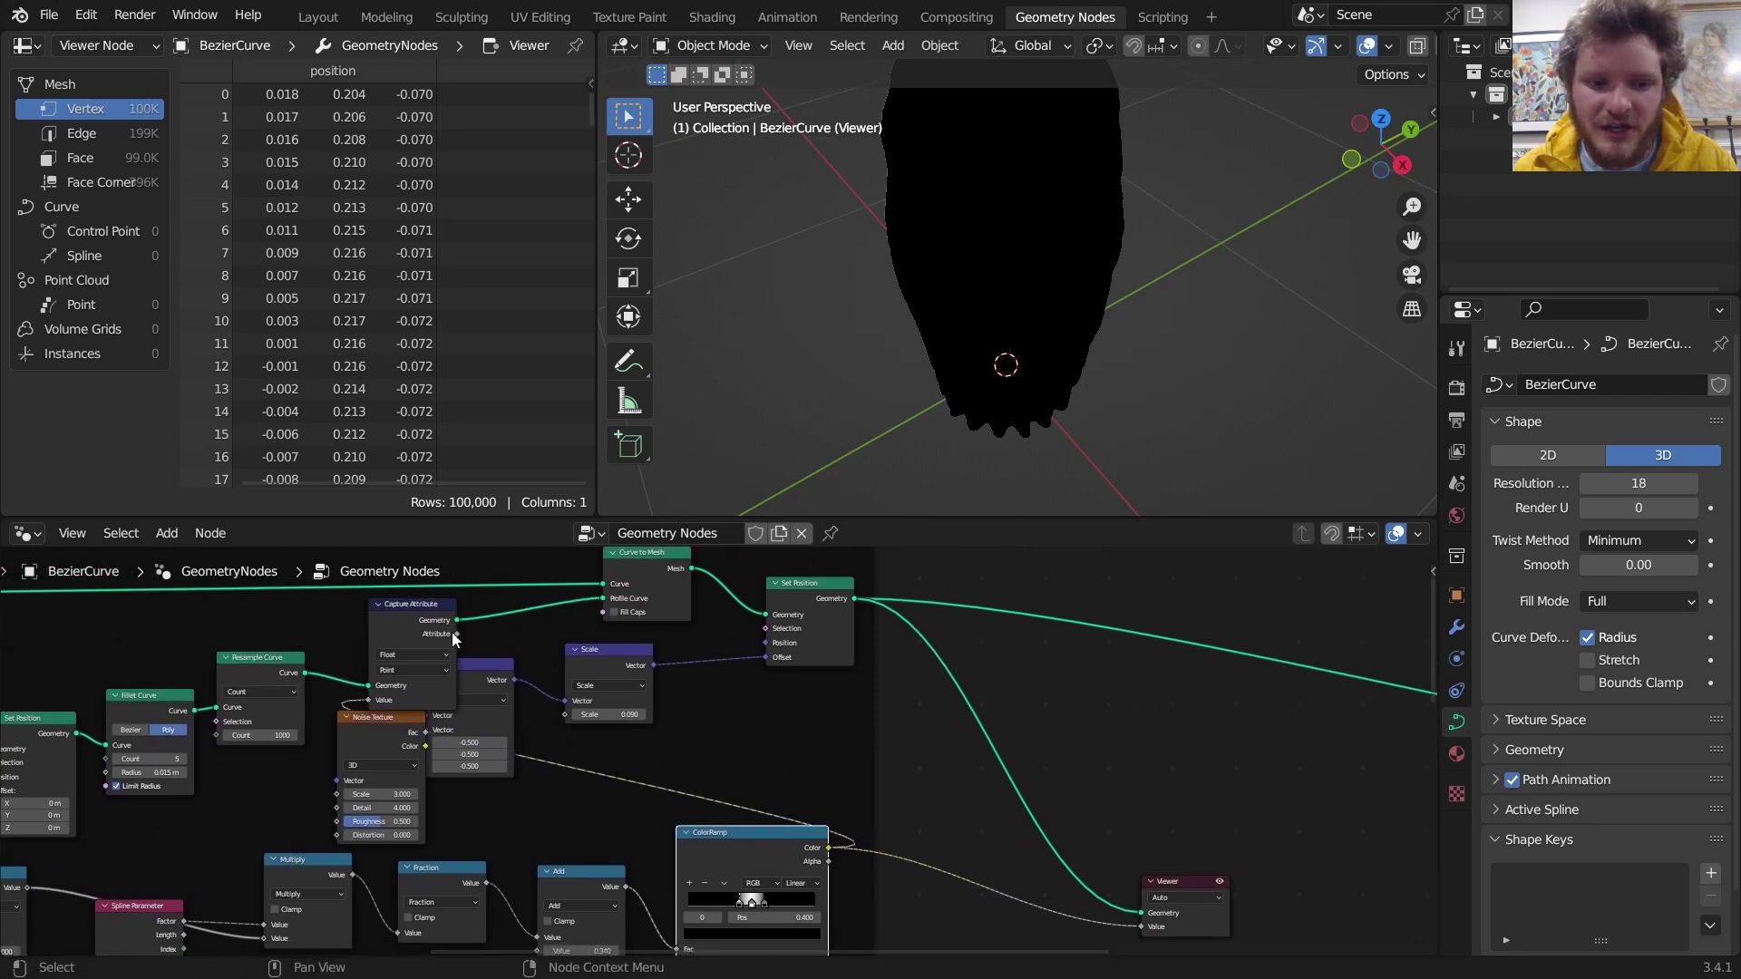
Connect the Capture Attribute's Attribute output to the Viewer's Value input and inspect the ridge mask on the cactus mesh
left_click_drag(457, 634, 1141, 871)
middle_click_drag(1034, 408, 1346, 185)
scroll(1118, 313, "up", 6)
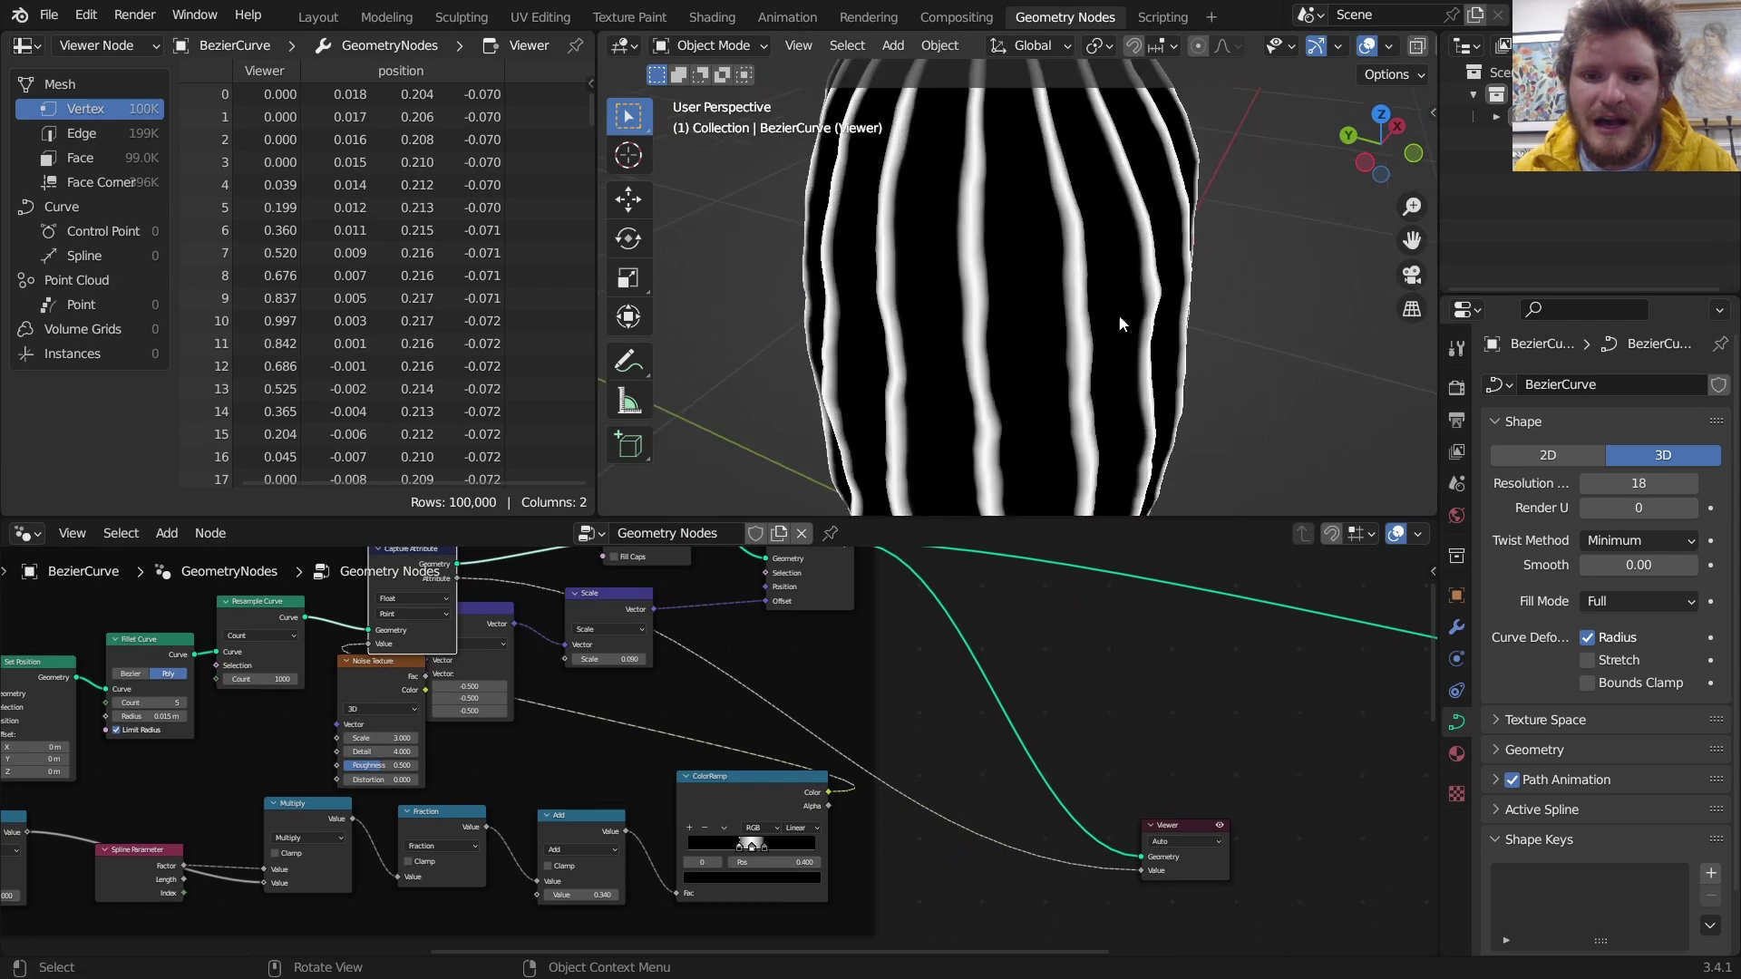
middle_click_drag(444, 706, 462, 810)
left_click_drag(816, 635, 803, 637)
scroll(998, 284, "down", 5)
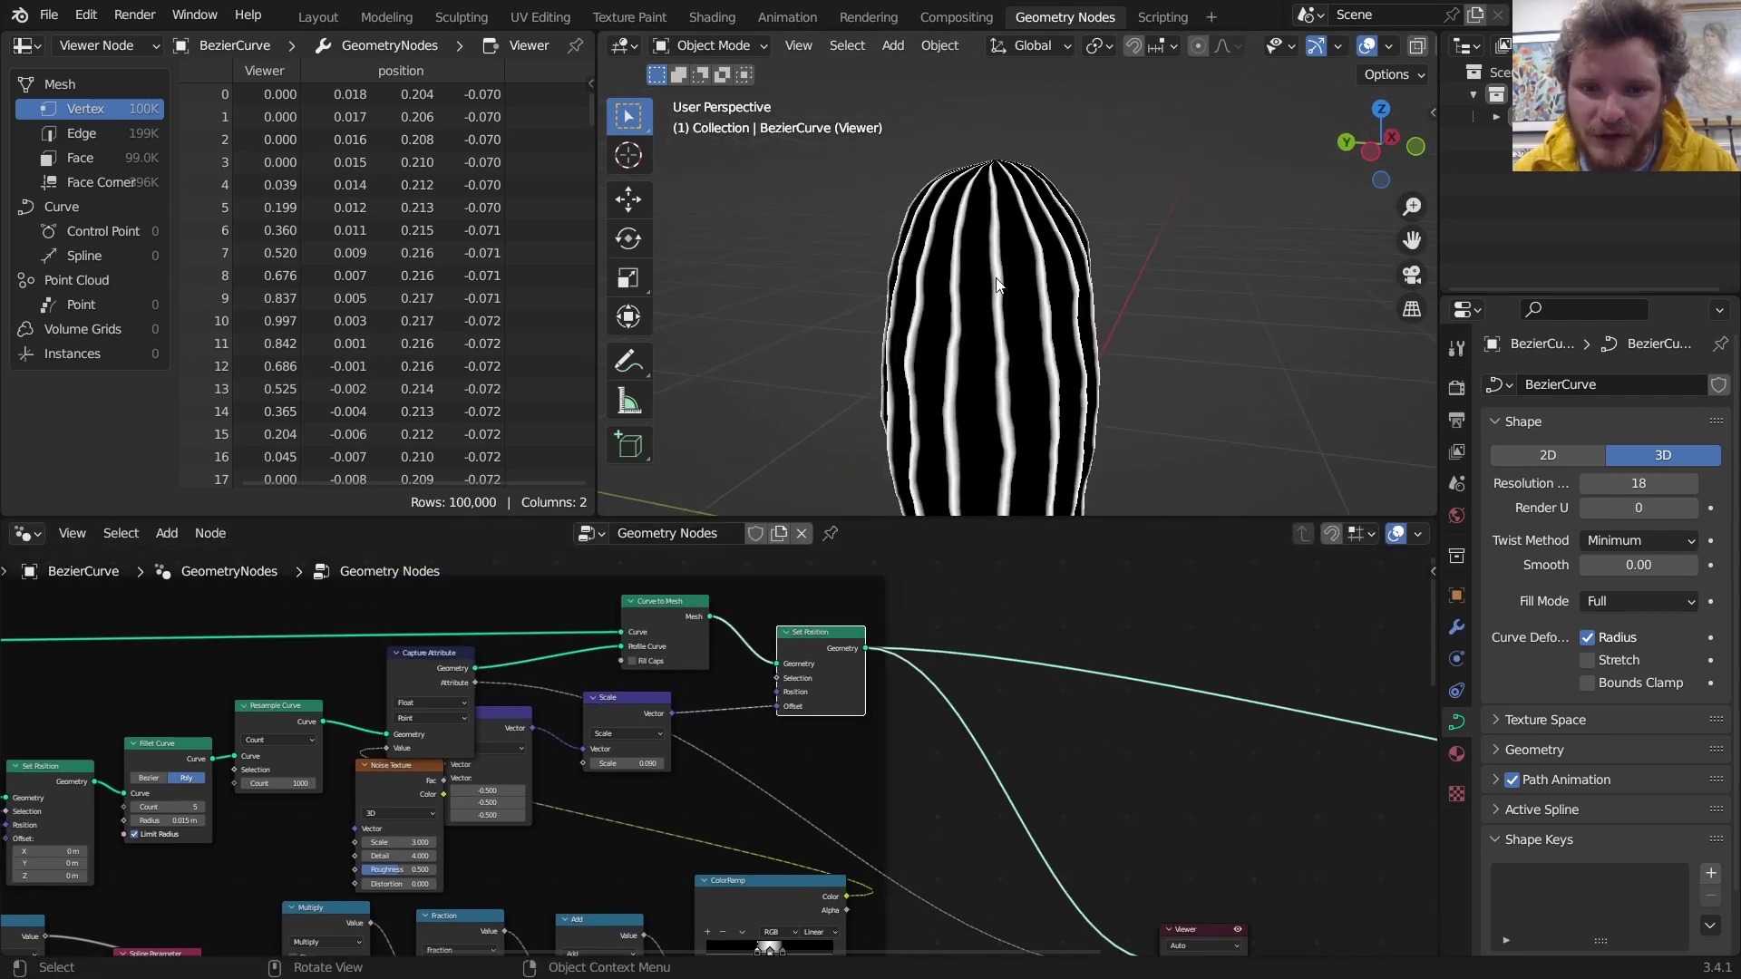
right_click_drag(1004, 468, 999, 293)
Try a different value in the Divide node and undo the change, checking the stripes along the cactus
middle_click_drag(590, 876, 858, 694)
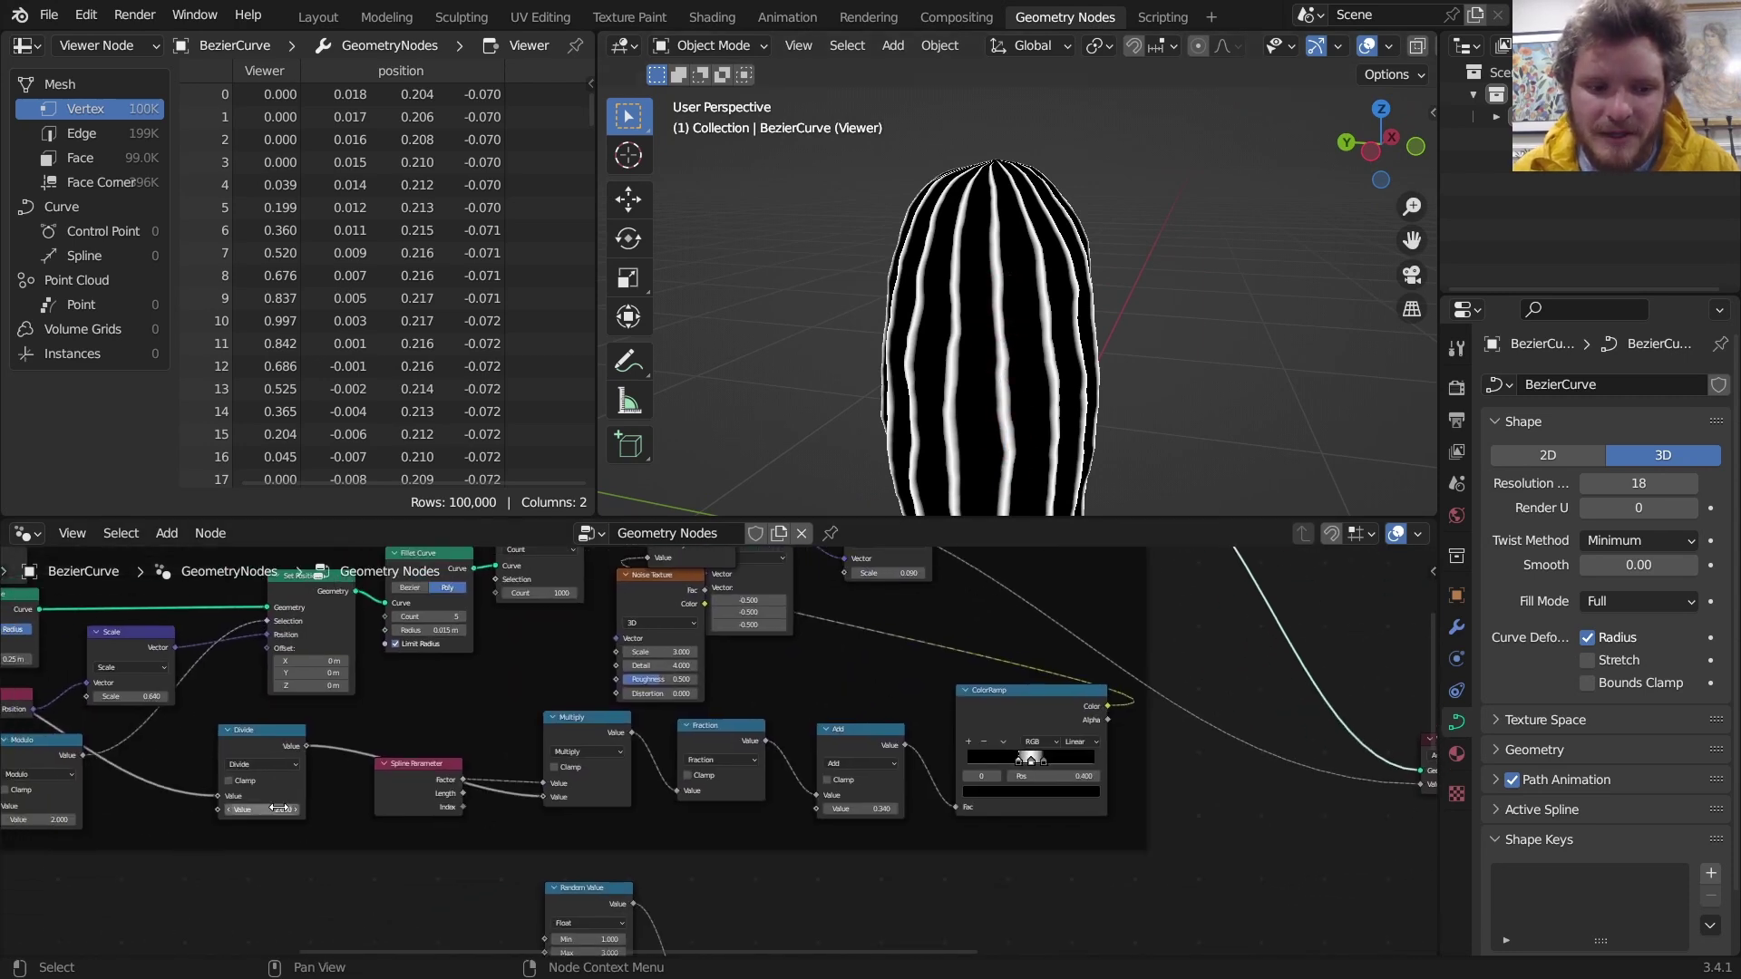
left_click_drag(281, 809, 309, 808, "shift")
key("ctrl+z")
scroll(1025, 268, "down", 2)
middle_click_drag(1025, 268, 1021, 335)
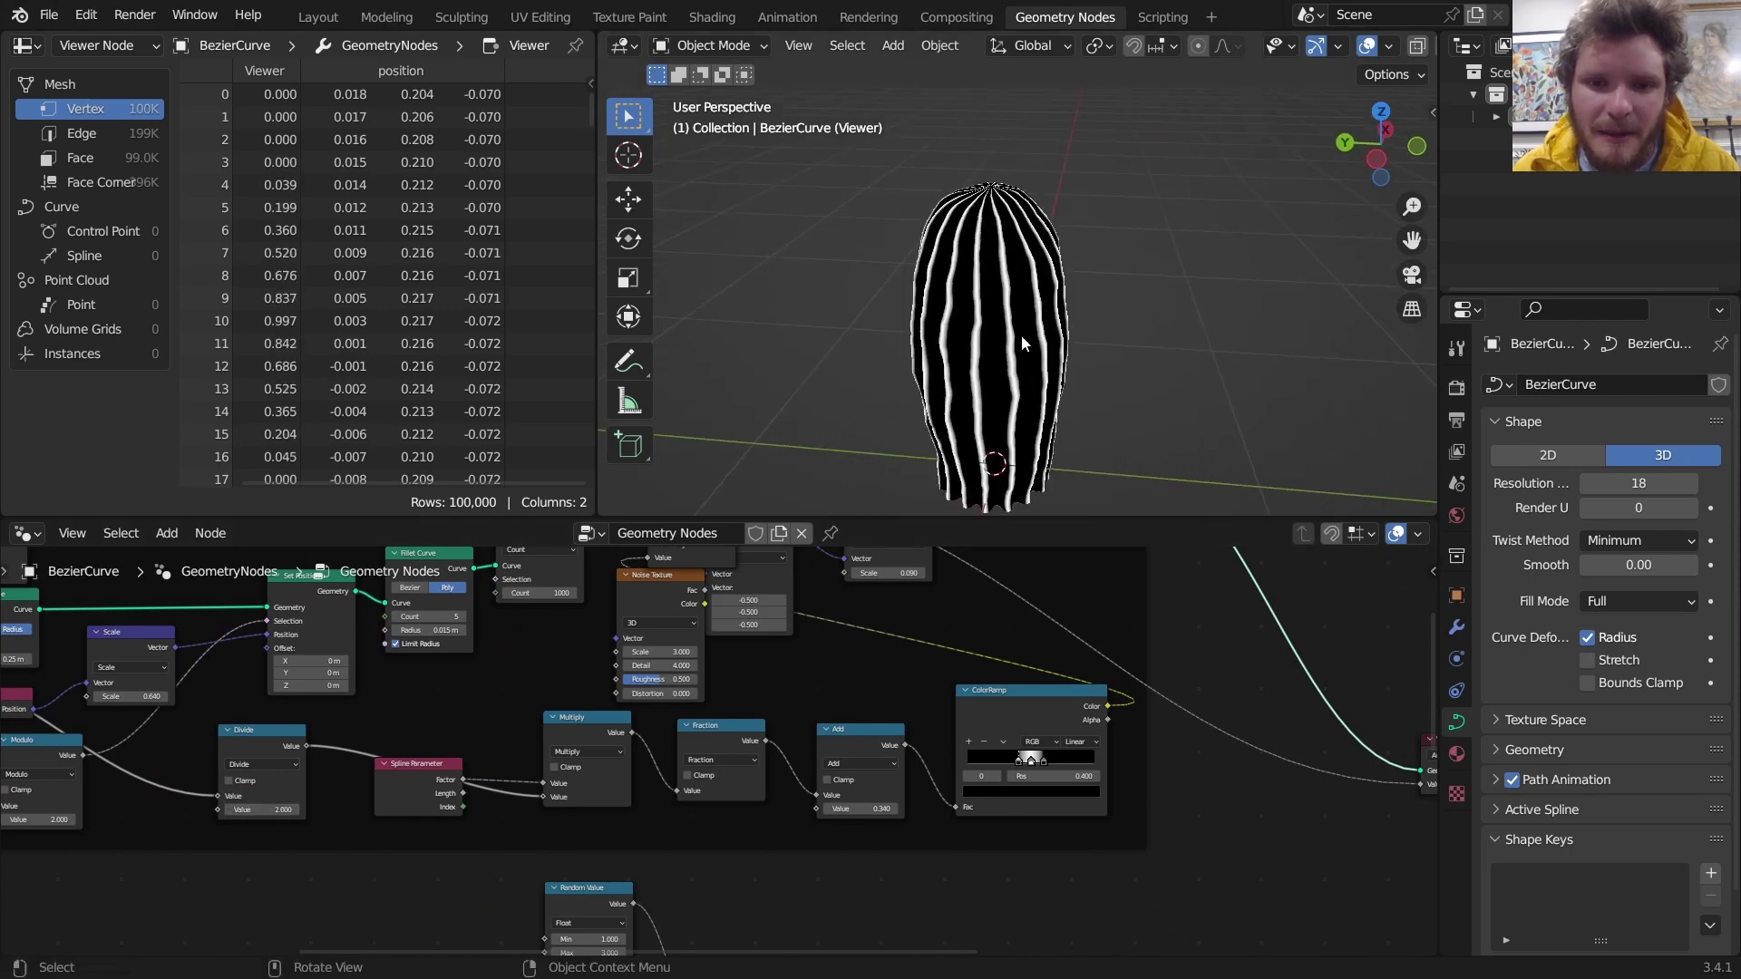
Try 24 in the Value node driving the Curve Circle resolution, check the stripes around the cactus, and undo the change
middle_click_drag(350, 646, 922, 685)
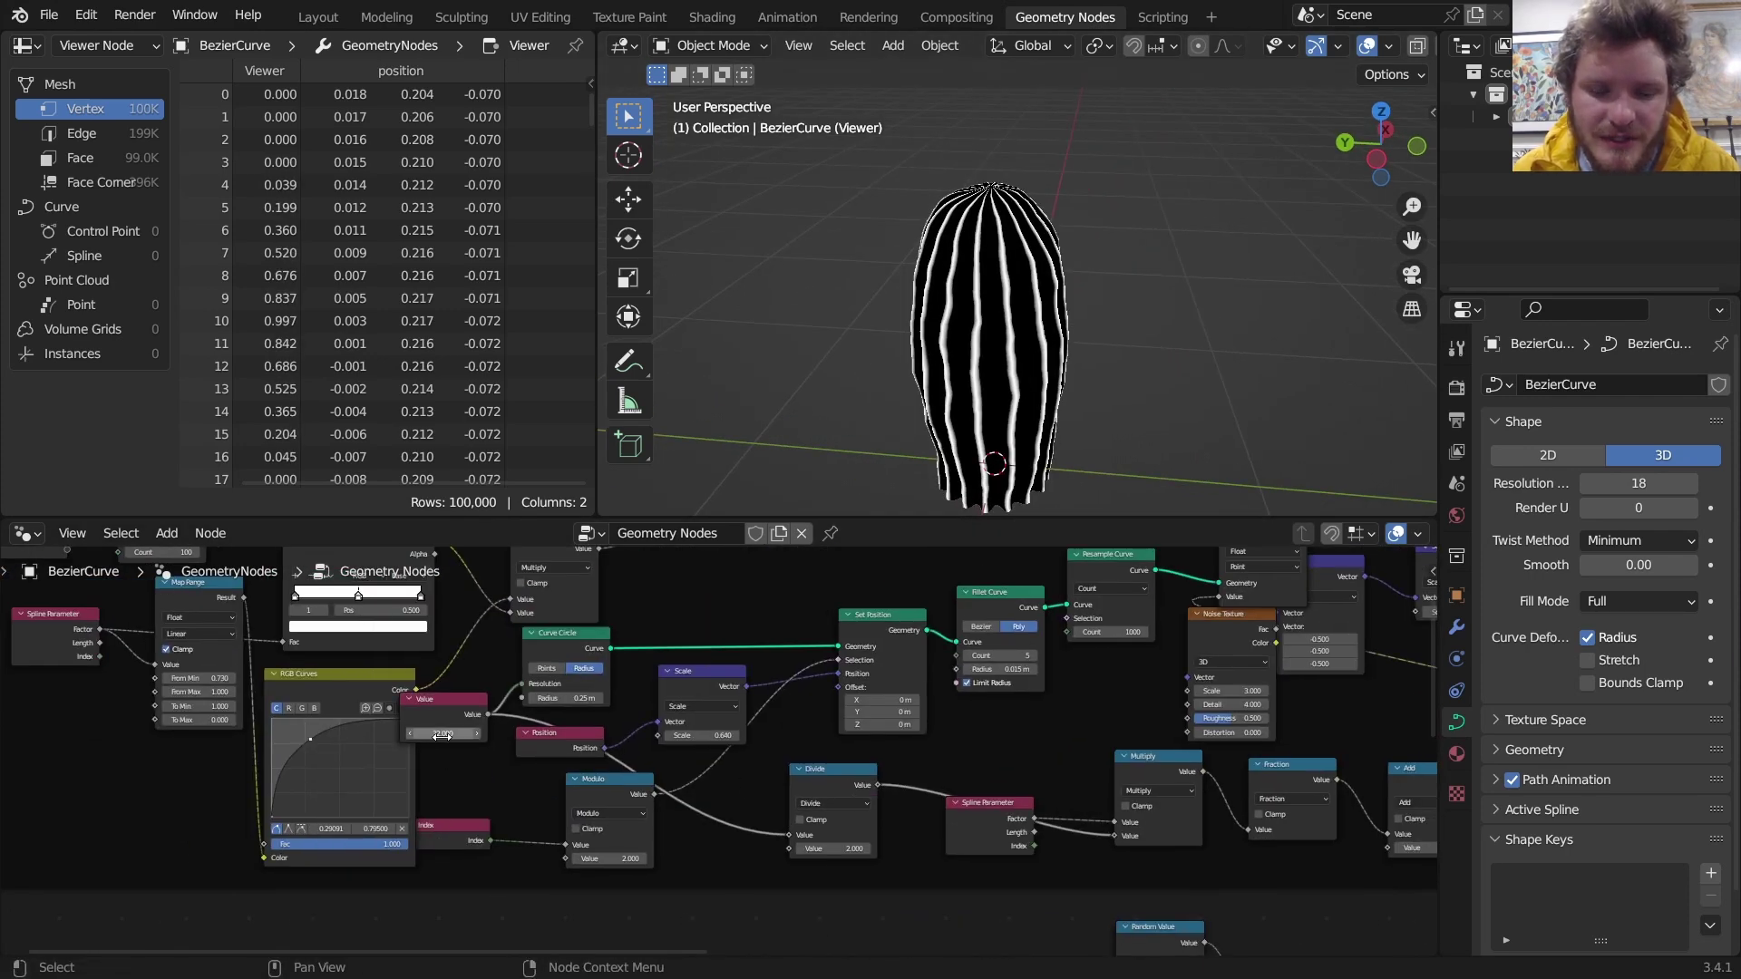
mouse_move(442, 736)
left_mouse_down()
mouse_move(463, 736)
mouse_move(447, 736)
left_mouse_up()
type("24")
key("Return")
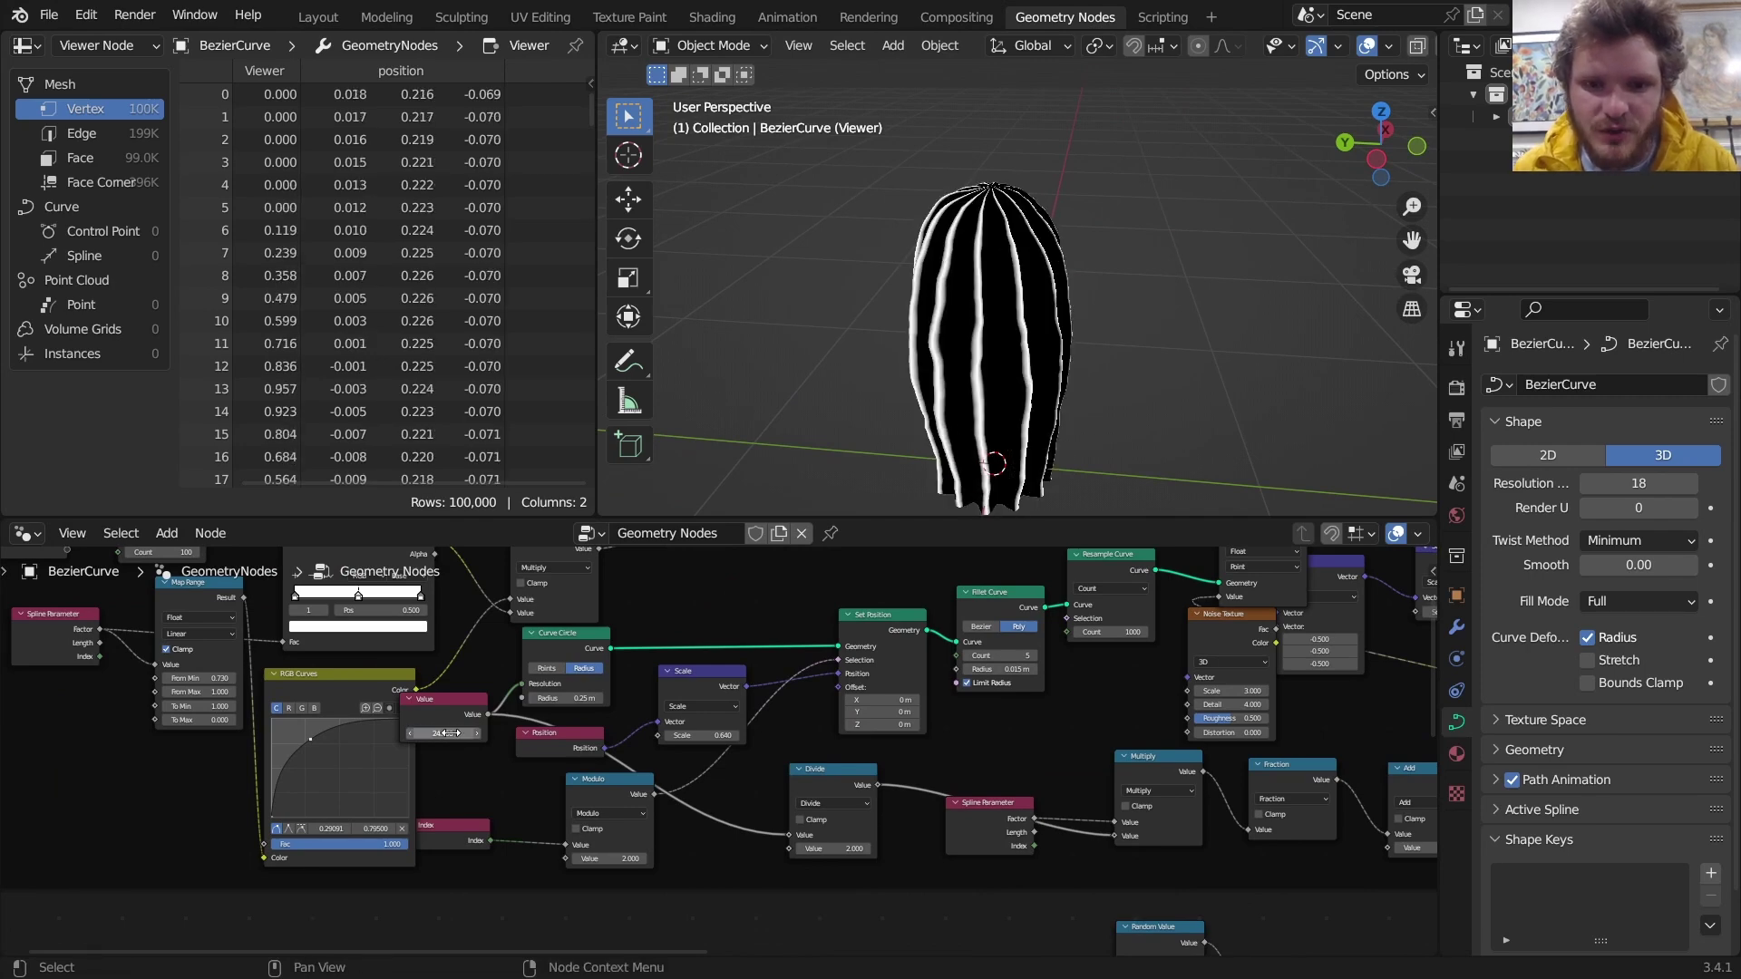
middle_click_drag(744, 390, 994, 333)
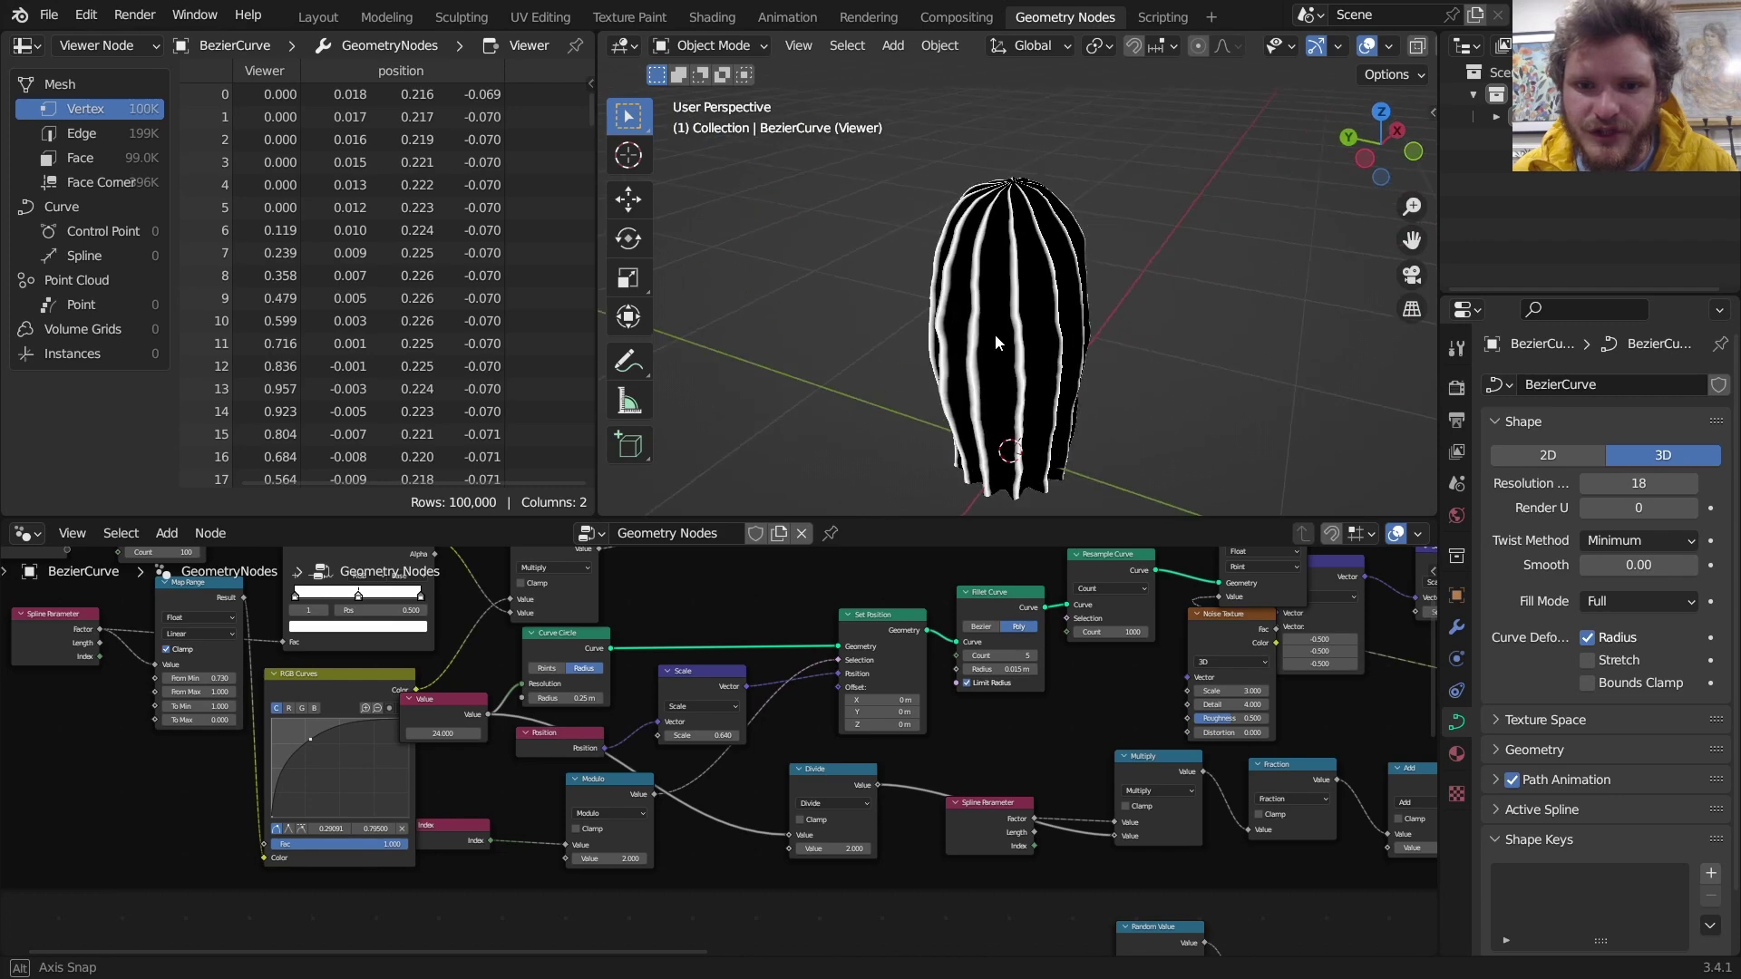
key("ctrl+z")
Delete the Viewer node linked to the final Set Position and the captured attribute
middle_click_drag(1231, 761, 716, 777)
scroll(715, 777, "down", 3)
middle_click_drag(1414, 761, 954, 692)
left_click(856, 722)
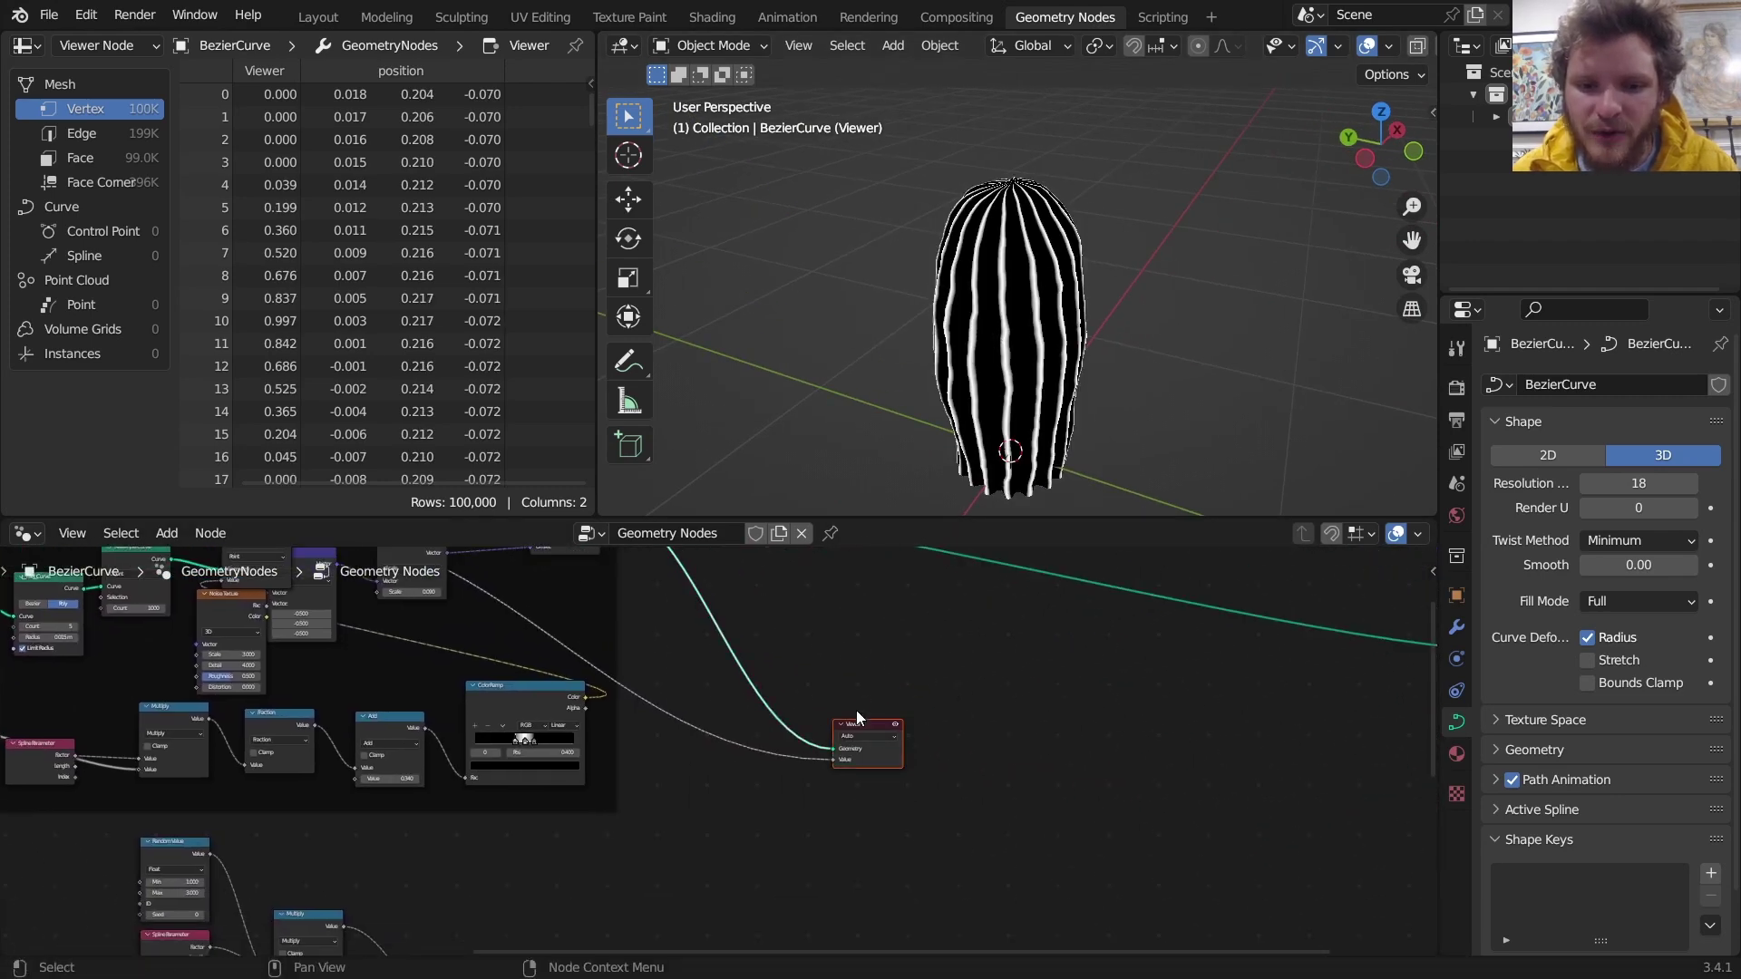
key("x")
Select the last node of the unconnected lower branch together with the cactus's final Set Position node
scroll(902, 707, "down", 4)
middle_click_drag(705, 851, 734, 793)
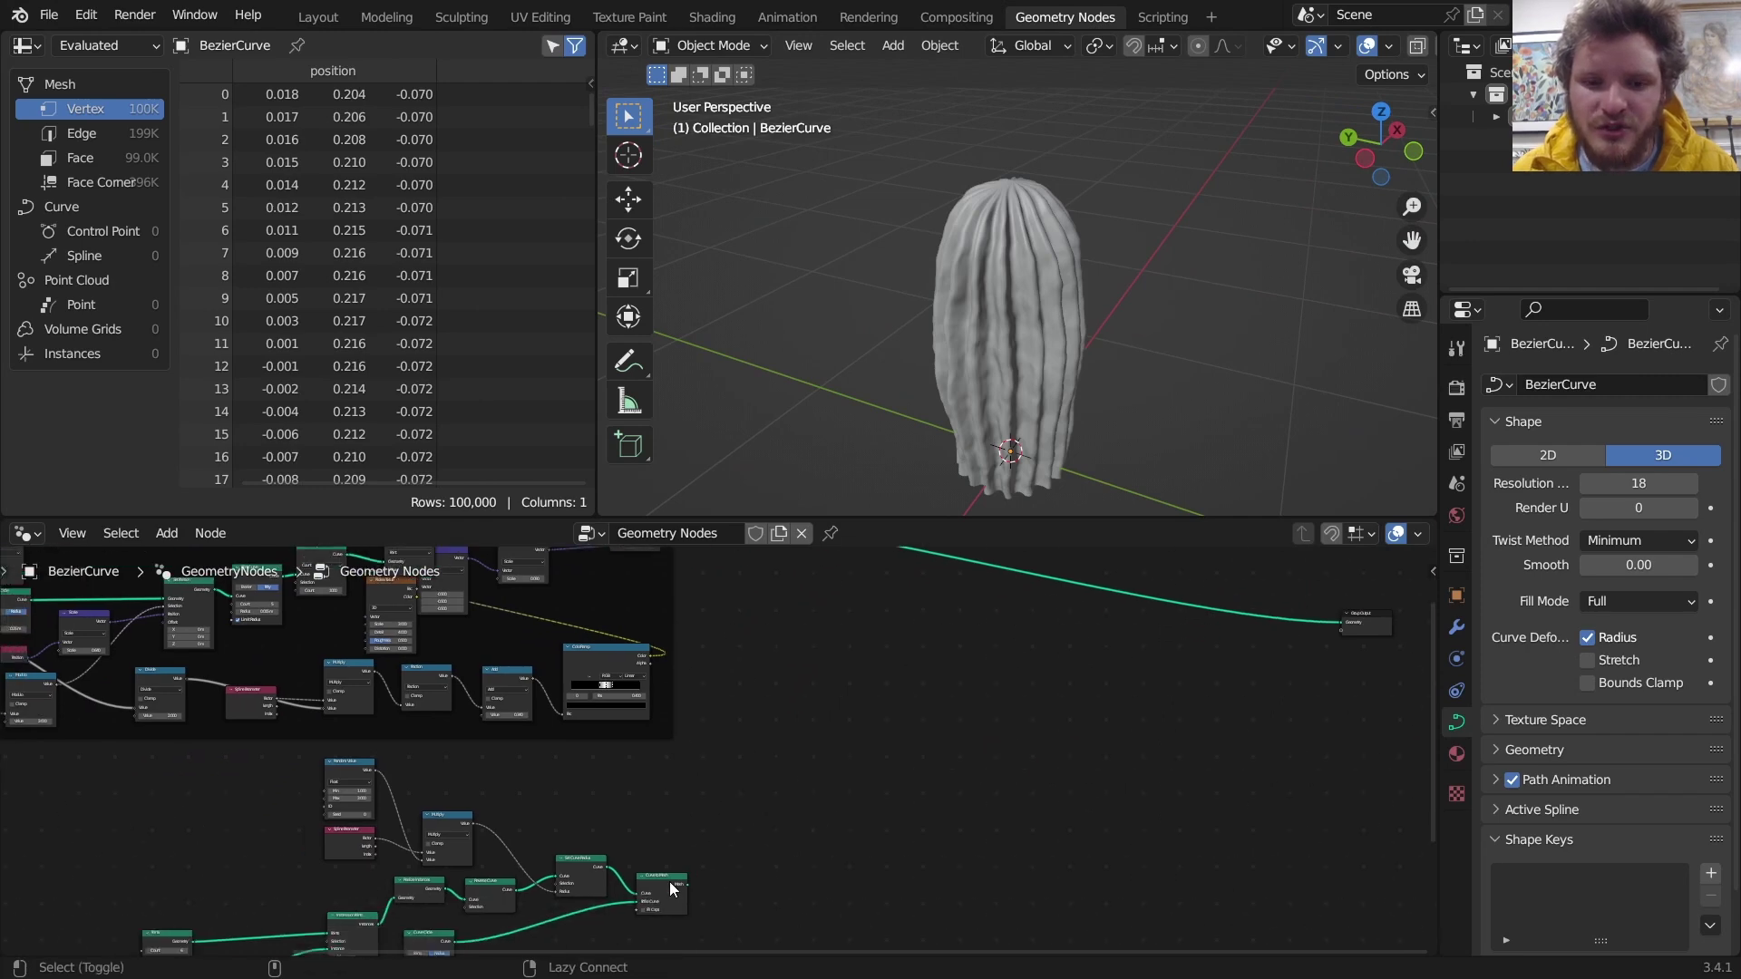
left_click(669, 882, "alt+shift")
middle_click_drag(729, 614, 738, 789)
left_click(646, 689, "ctrl+shift")
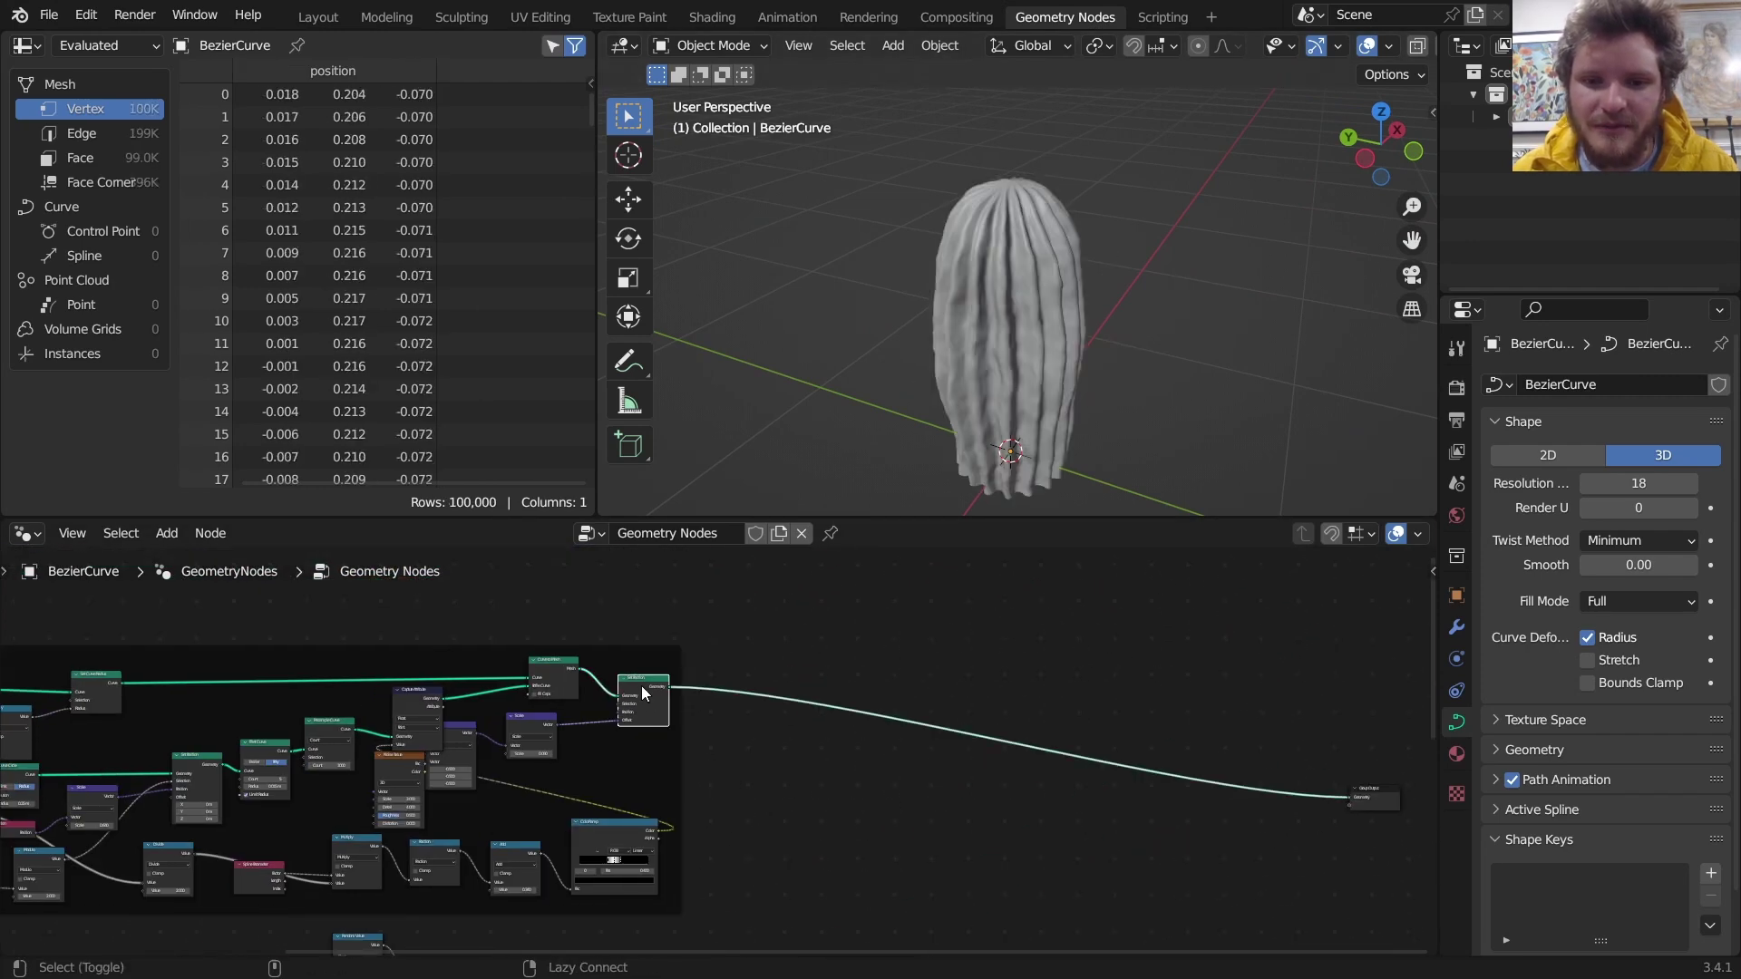